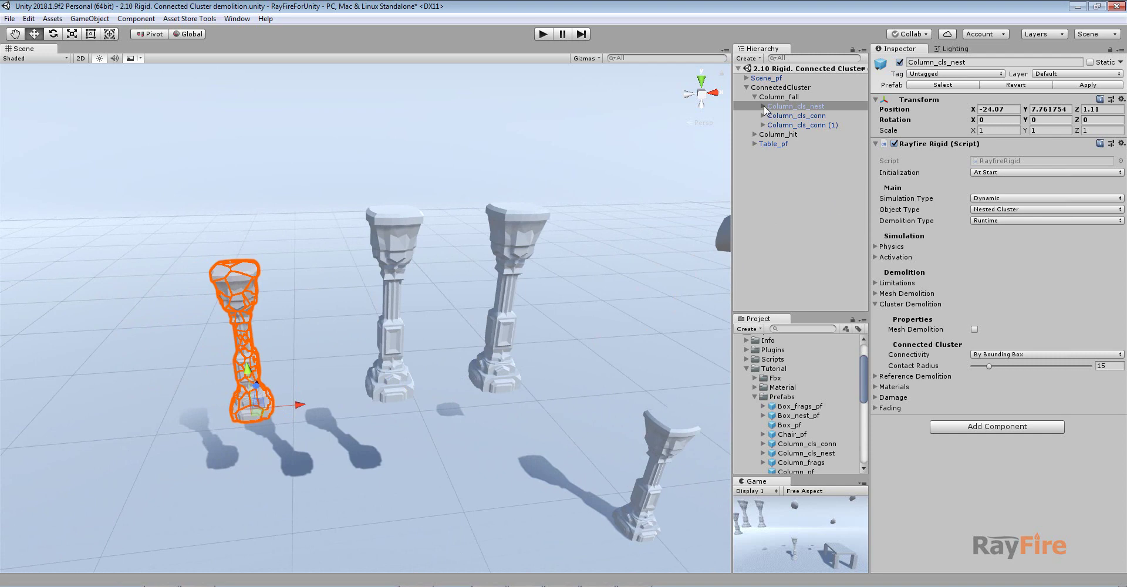
Expand Column_cls_nest and inspect its nested groups nest_1 and nest_1_1 down to the individual column shards, then collapse nest_1
click(763, 106)
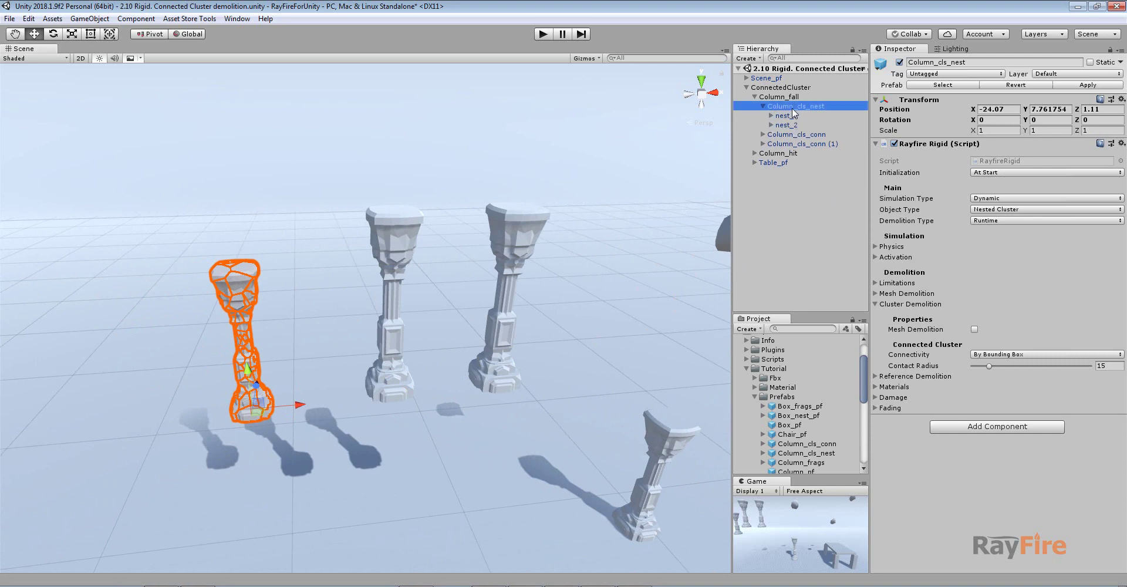
click(786, 116)
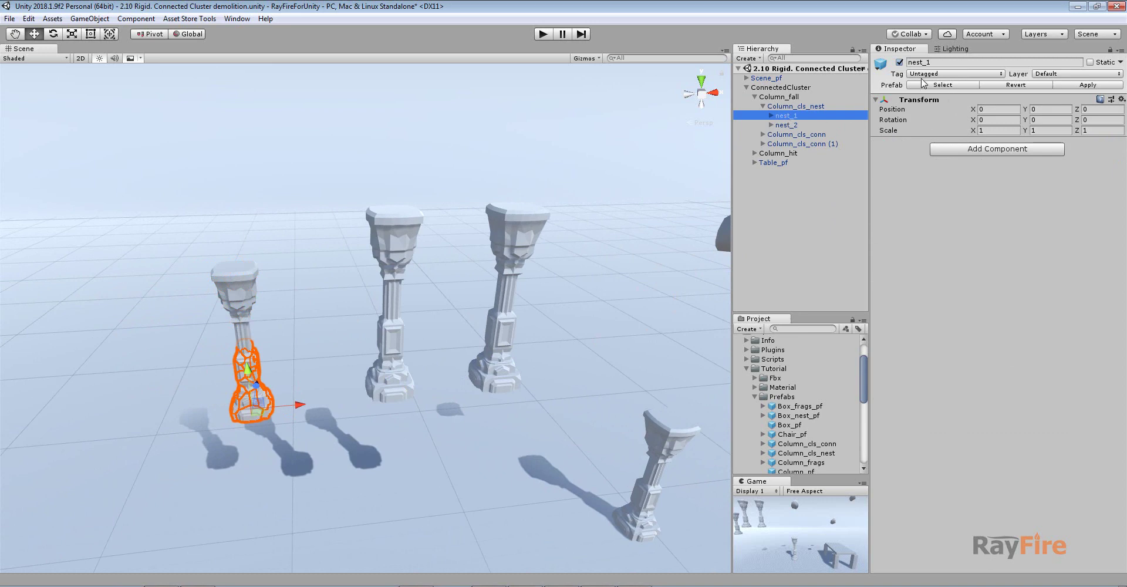
click(771, 116)
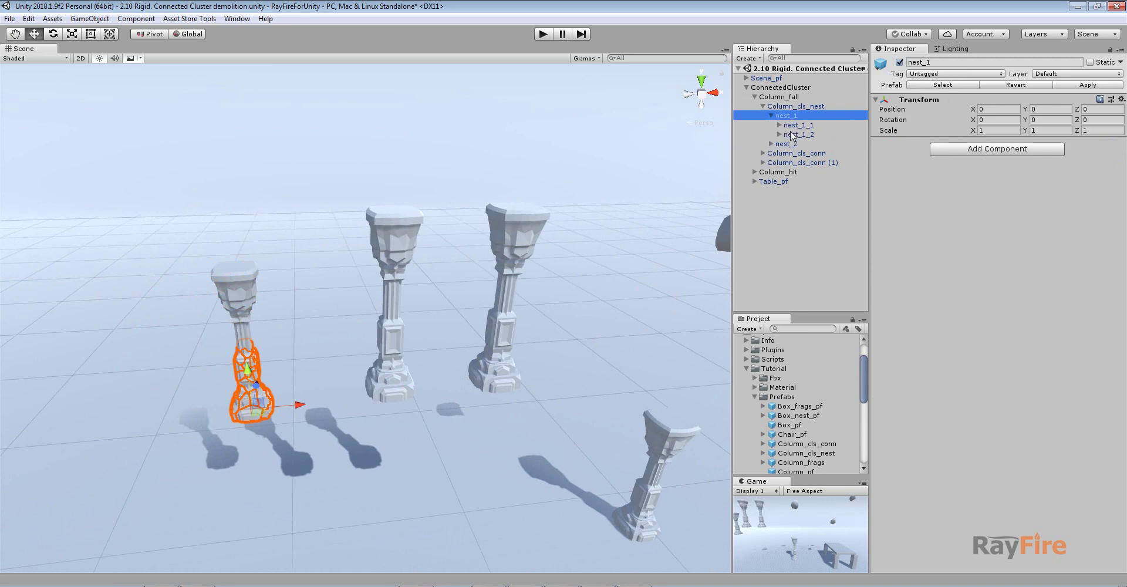
click(779, 125)
click(803, 134)
key(Down)
key(Down)
key(Down)
key(Down)
key(Down)
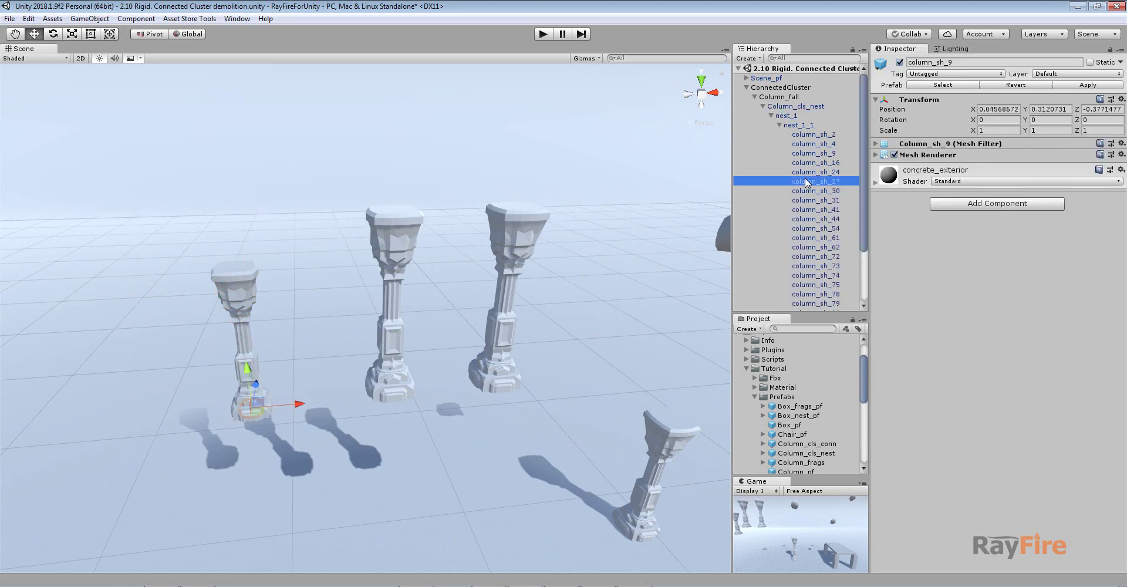
click(803, 136)
click(771, 116)
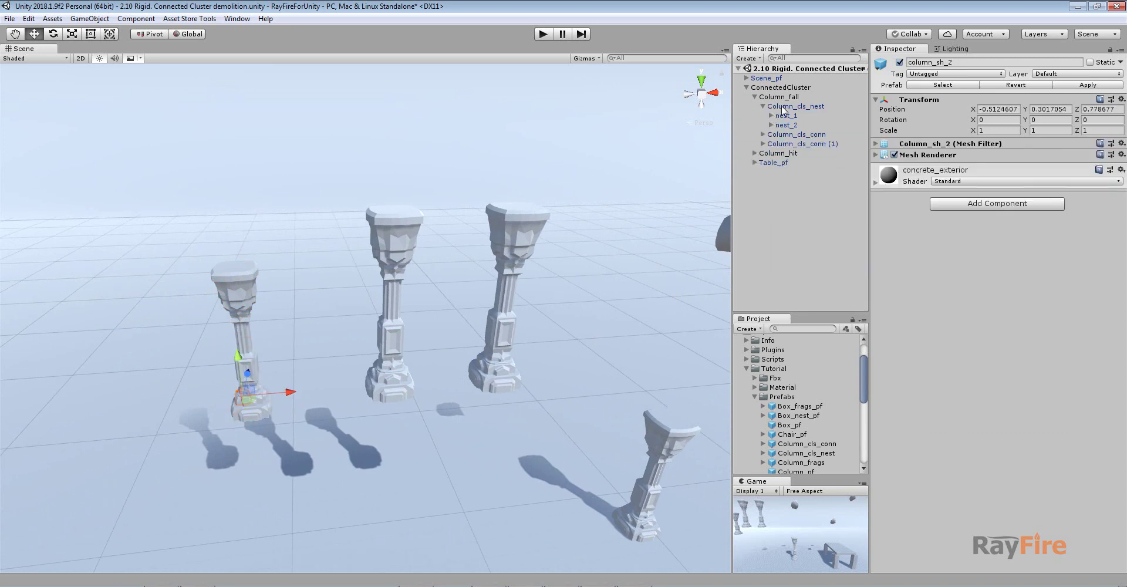
Compare the Rayfire Rigid settings on the Column_cls_nest root with the components of its shard column_sh_2
click(797, 106)
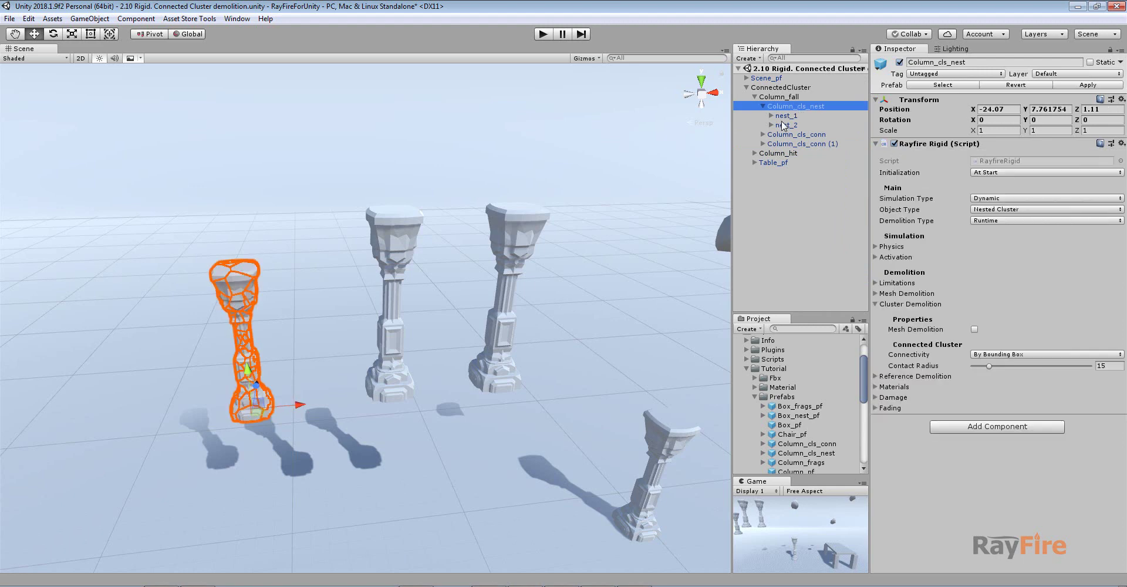
click(771, 116)
click(779, 125)
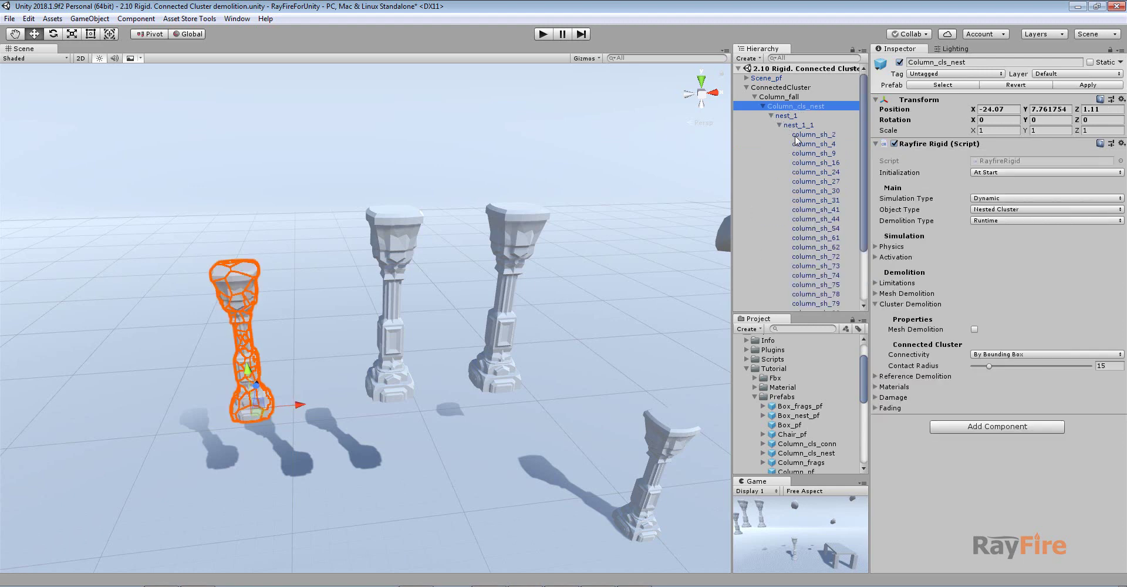
click(802, 134)
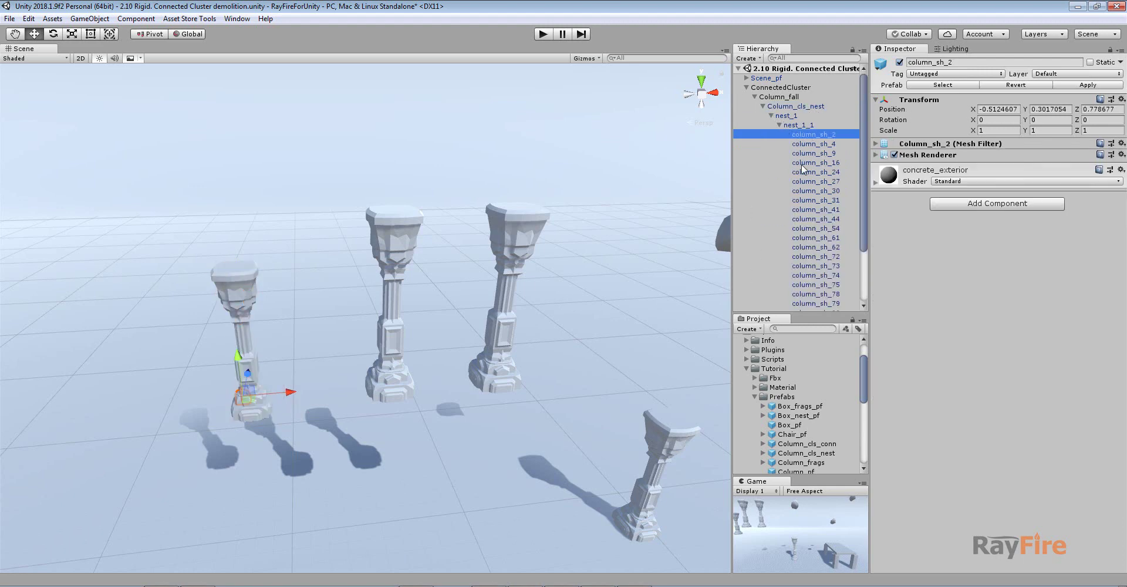
click(797, 107)
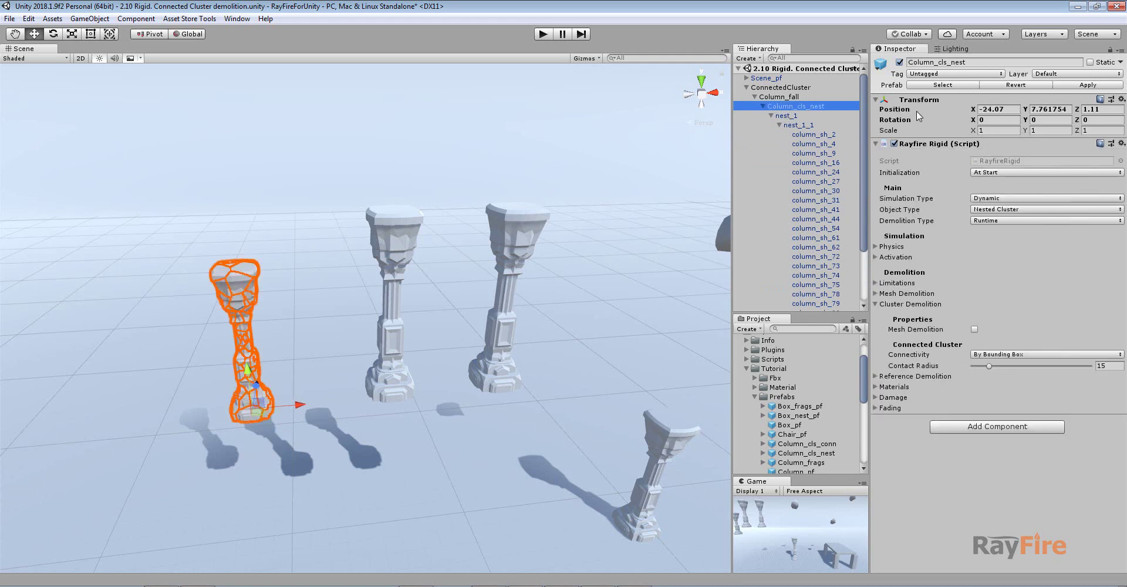
Collapse Column_cls_nest and delete it from the Column_fall group
click(763, 106)
click(786, 116)
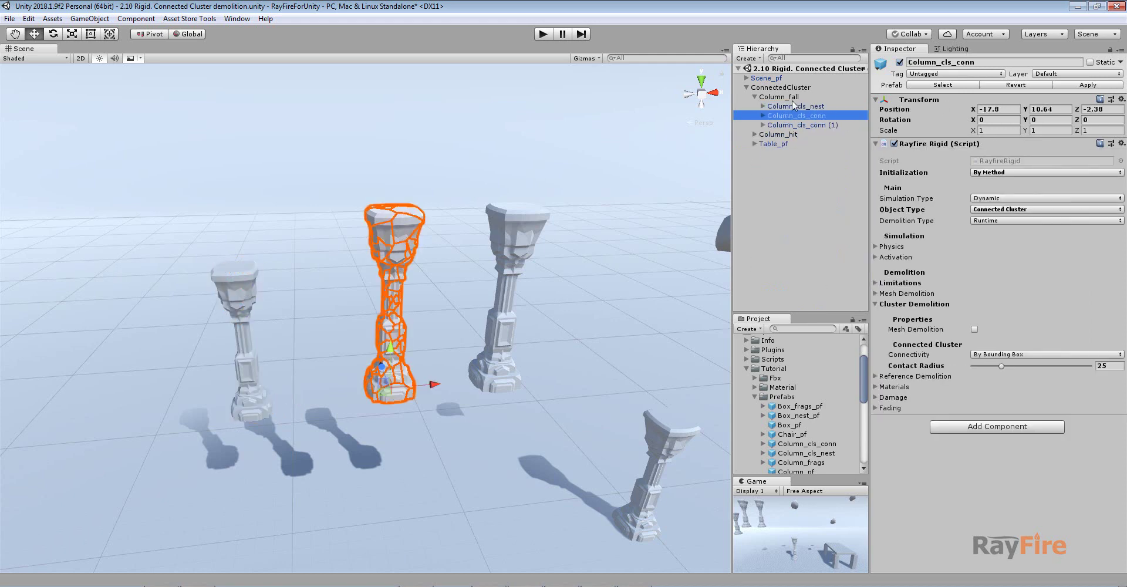
click(779, 97)
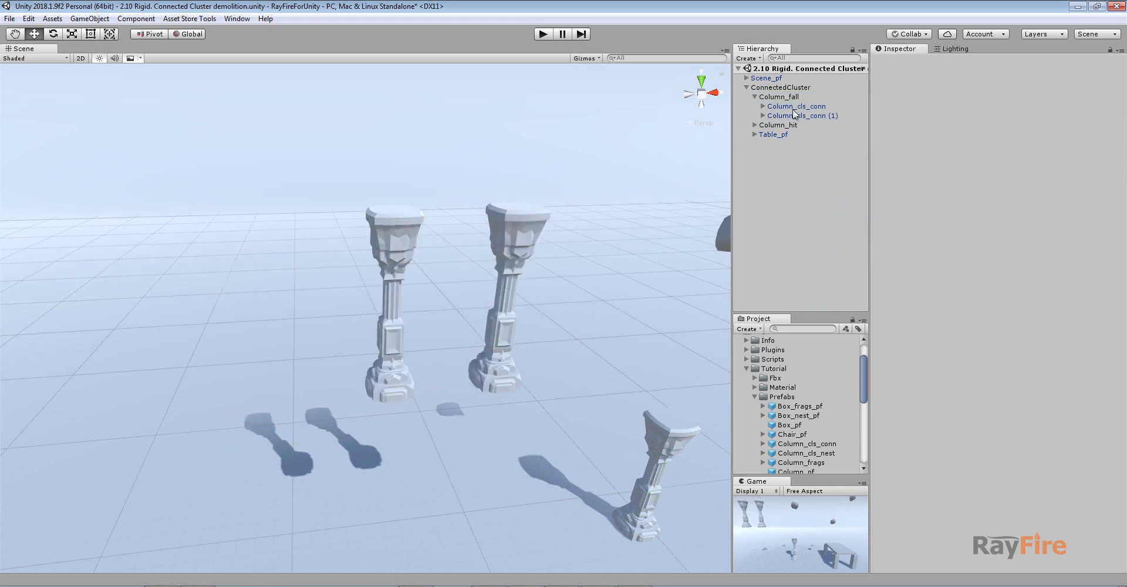
Expand Column_cls_conn and inspect its first and last shards, column_sh_1 and column_sh_91
click(757, 107)
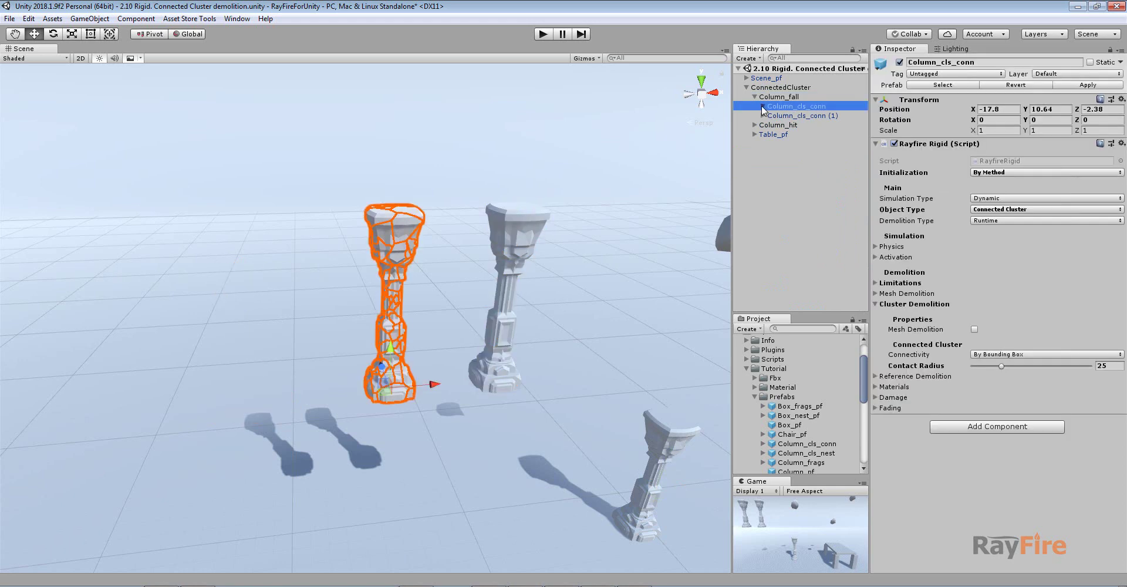
click(762, 106)
click(794, 116)
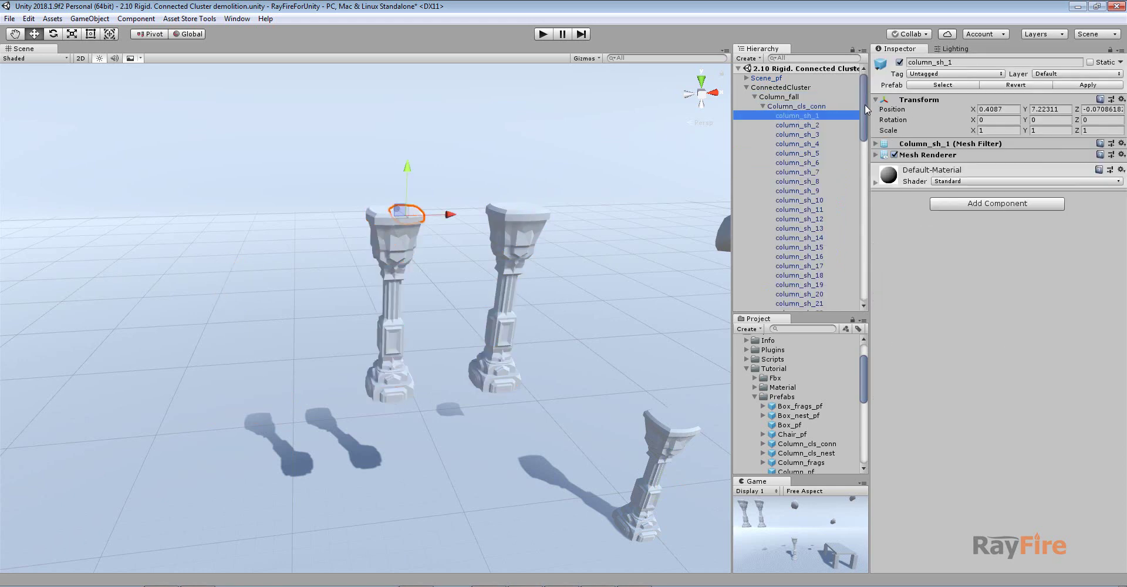
drag(864, 104, 866, 281)
click(794, 279)
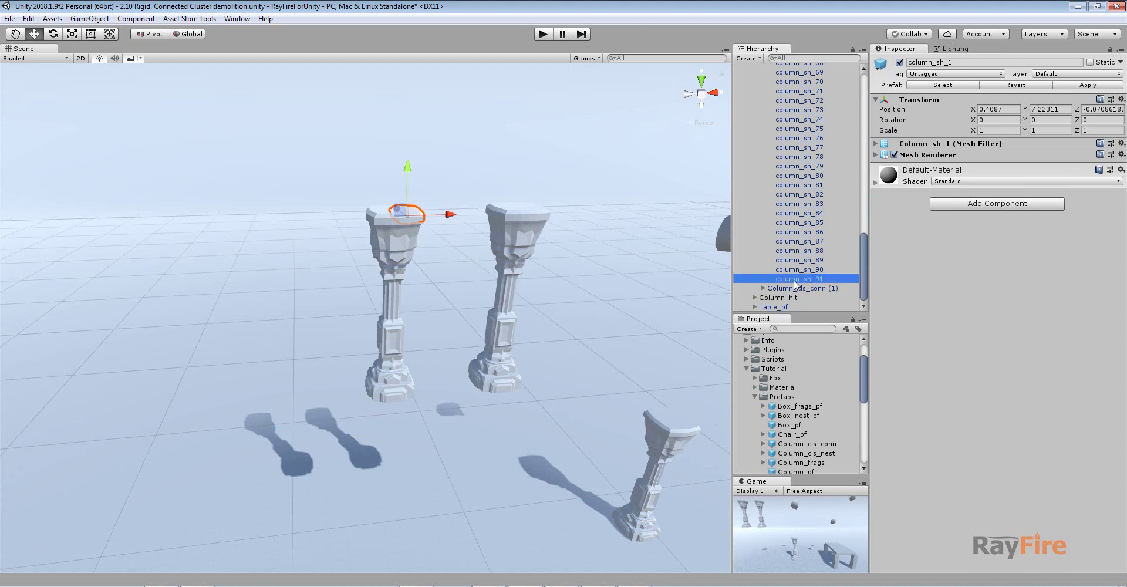
drag(863, 245, 865, 78)
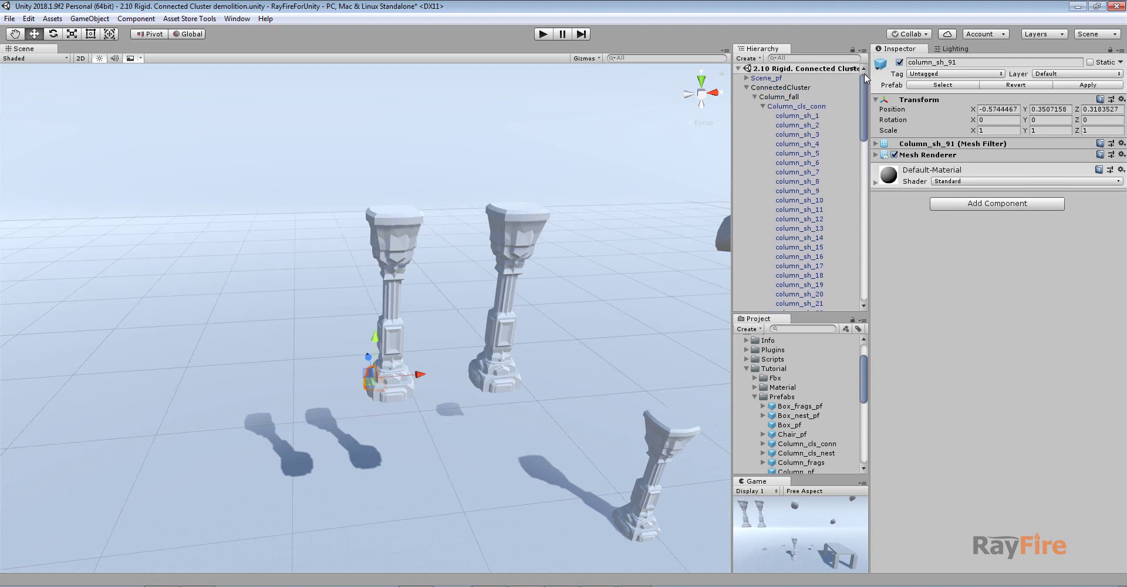
Check the components on shards column_sh_1 and column_sh_90, then collapse the shard list and select the Column_cls_conn root
click(794, 117)
scroll(792, 141, down, 10)
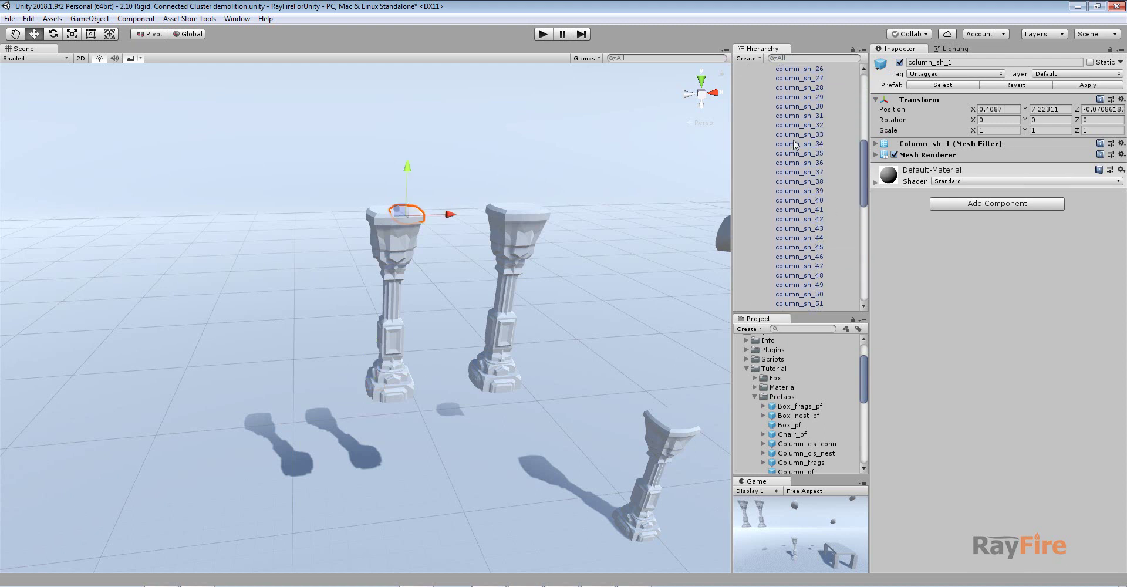
scroll(795, 146, down, 15)
click(789, 270)
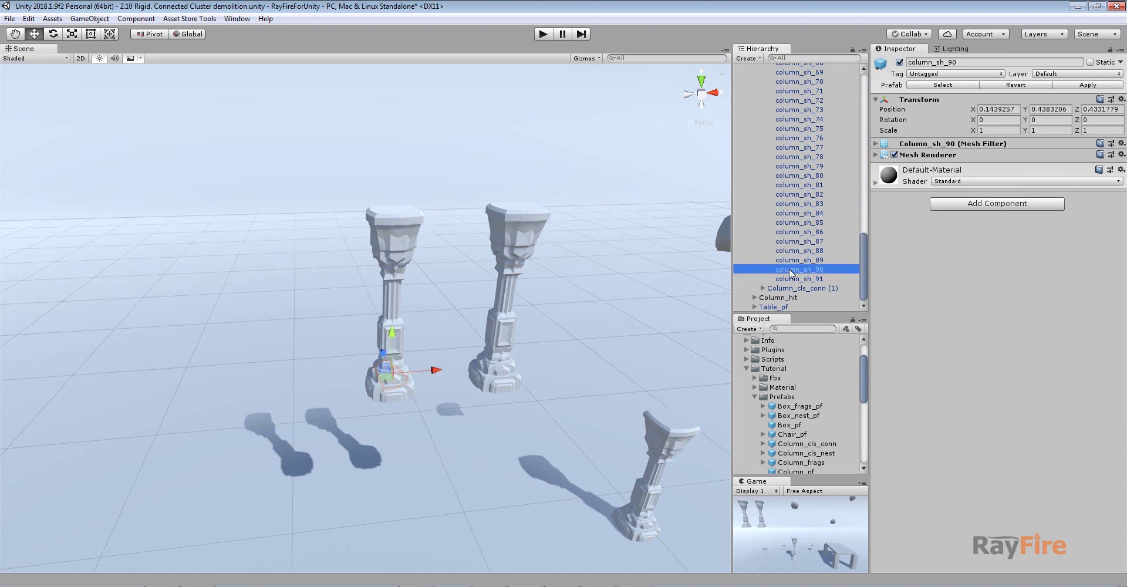
scroll(796, 194, up, 5)
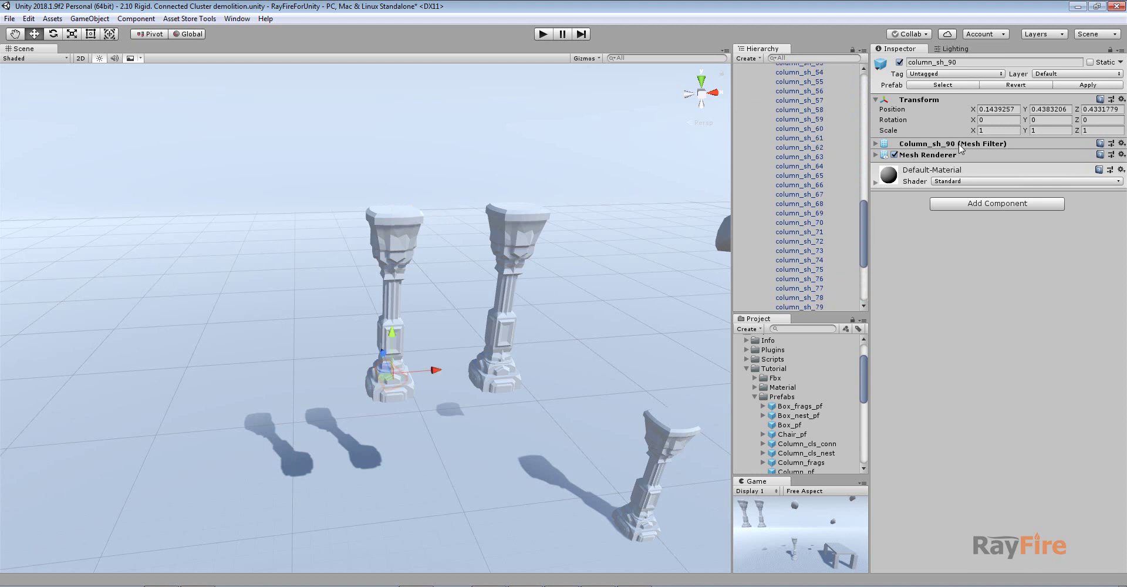
scroll(774, 123, up, 20)
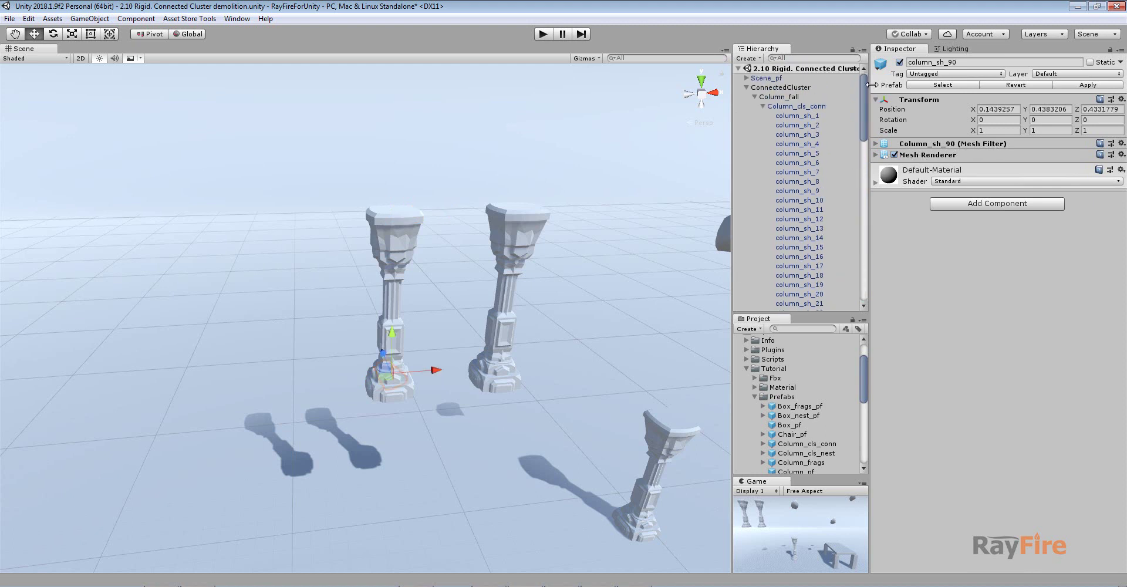
click(764, 106)
click(780, 107)
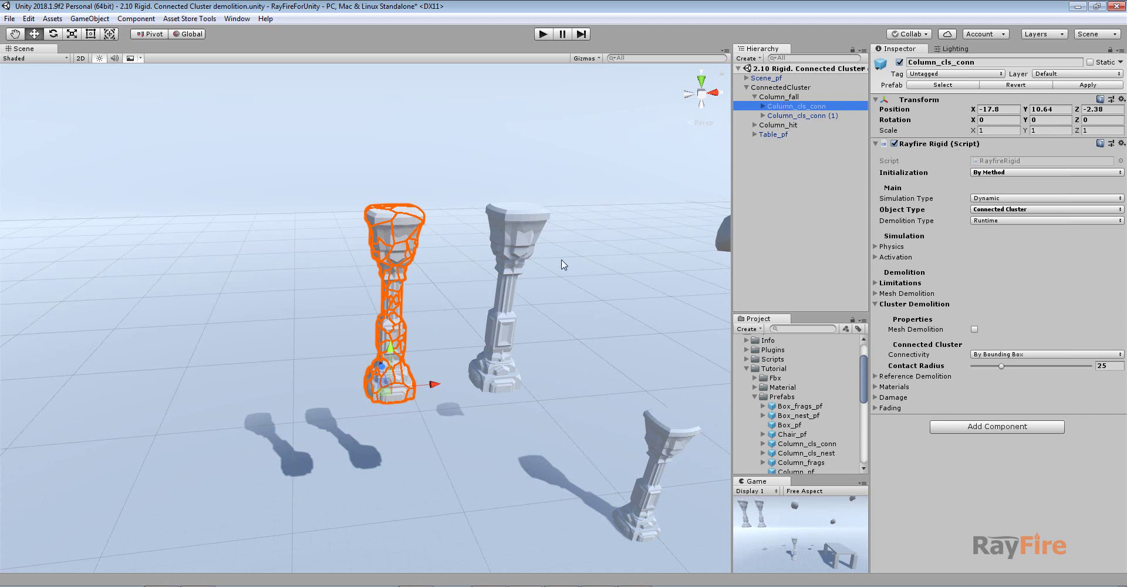
Review the Connectivity options for the connected cluster on Column_cls_conn without changing the choice
scroll(473, 303, up, 5)
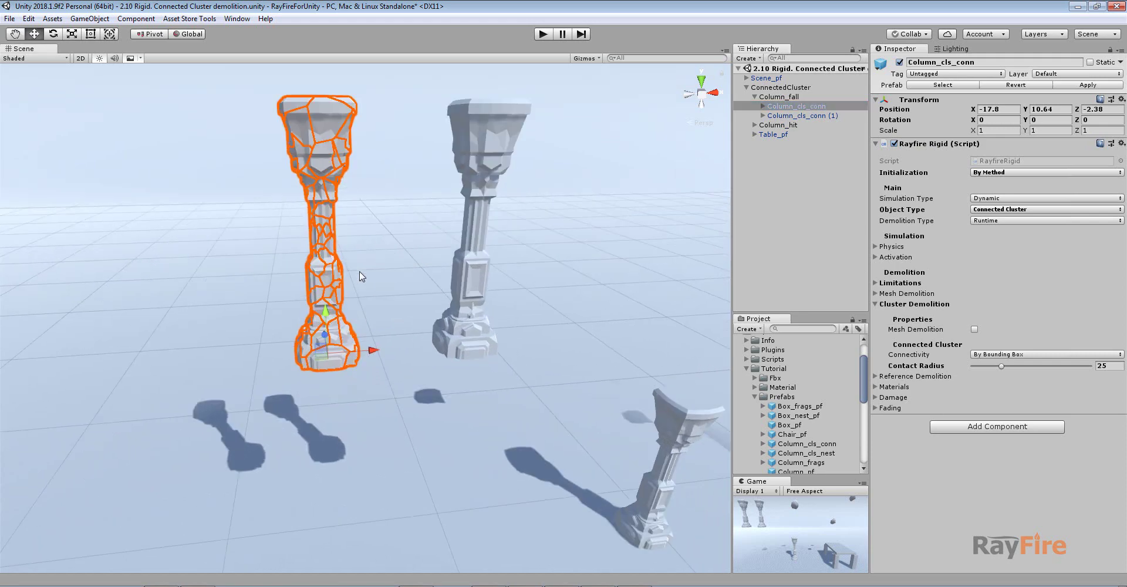
scroll(361, 277, up, 2)
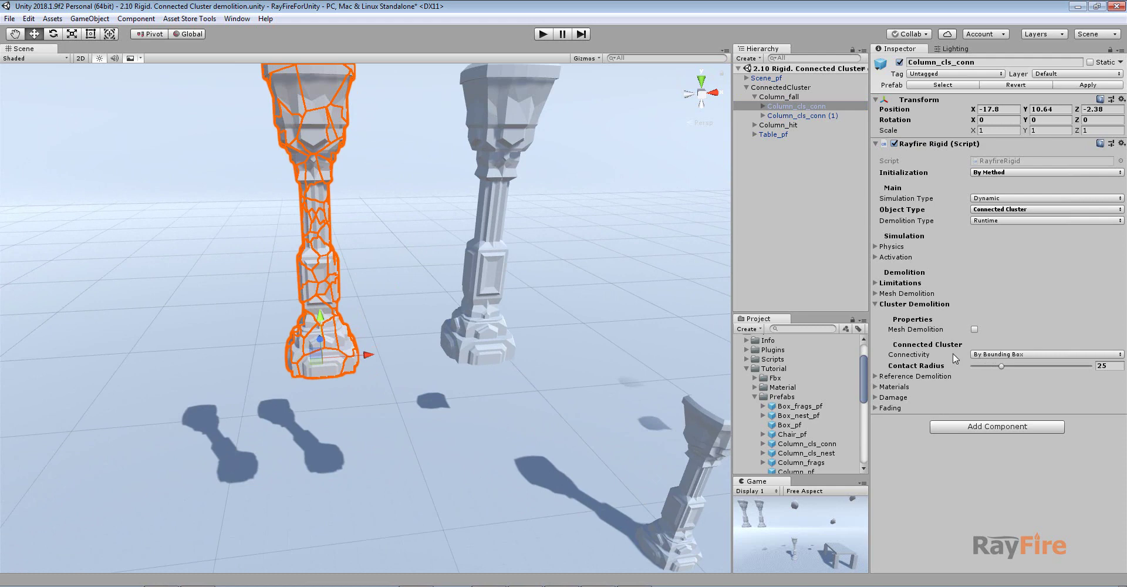
middle_drag(361, 261, 287, 311)
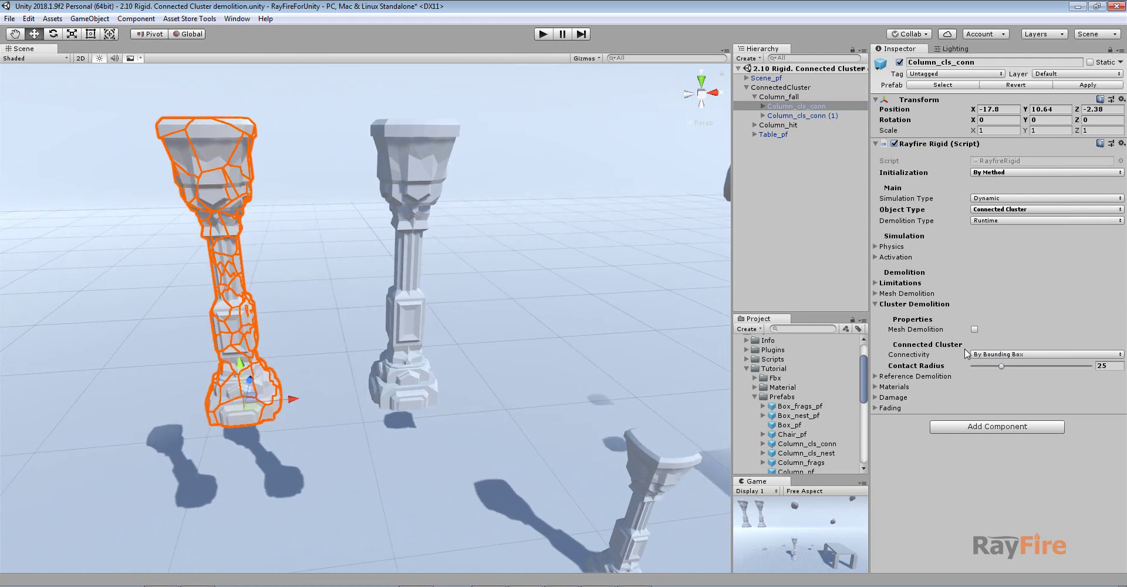
click(982, 356)
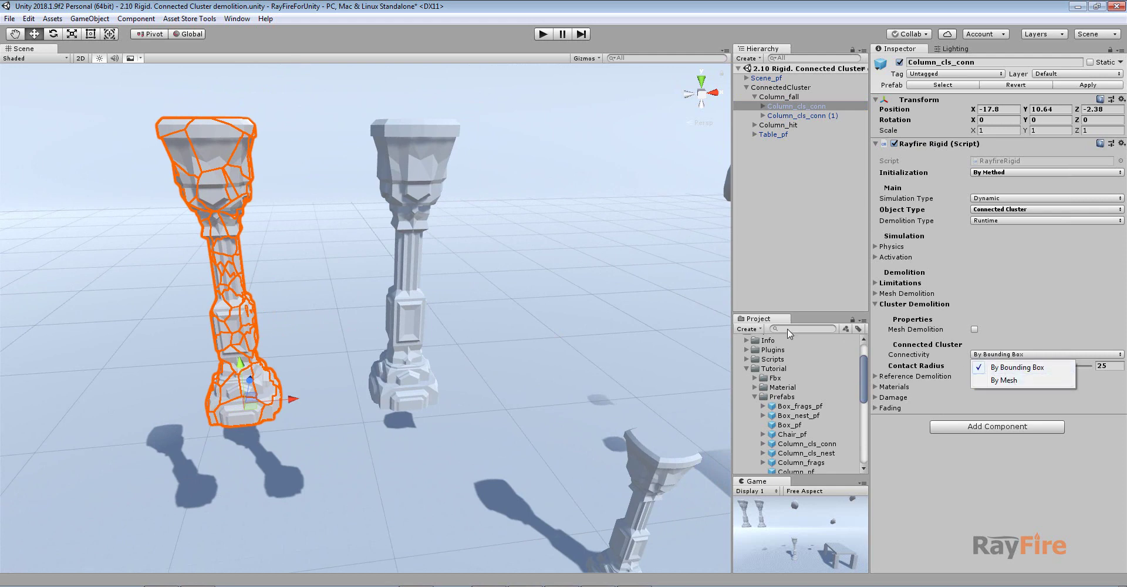
click(287, 174)
click(234, 174)
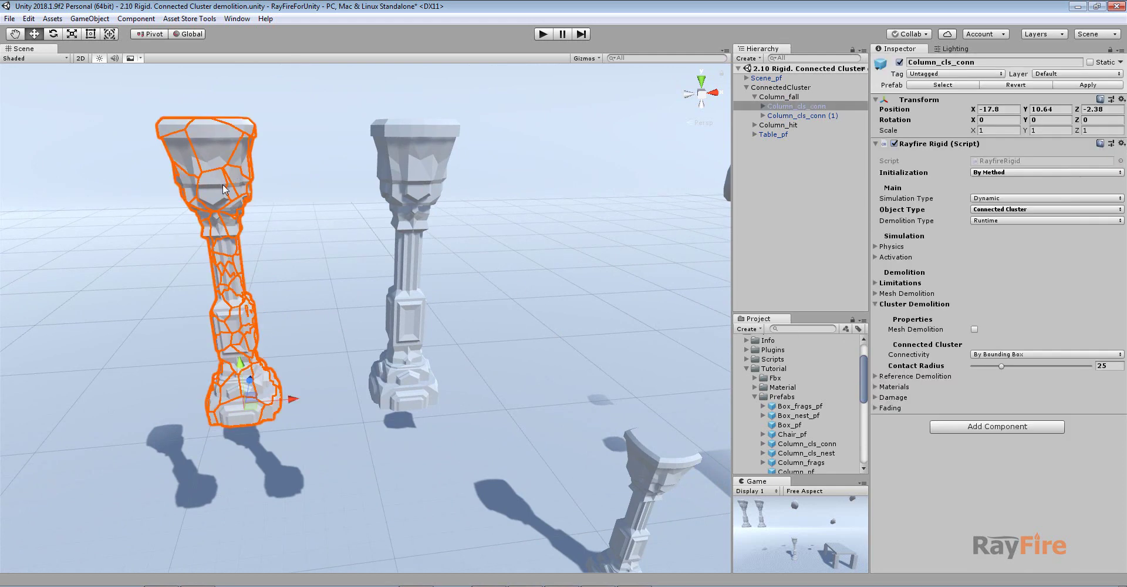
Compare the Connectivity setting of Column_cls_conn with that of the neighbouring Column_cls_conn (1)
scroll(309, 312, down, 3)
middle_drag(309, 312, 332, 226)
alt+drag(340, 217, 382, 164)
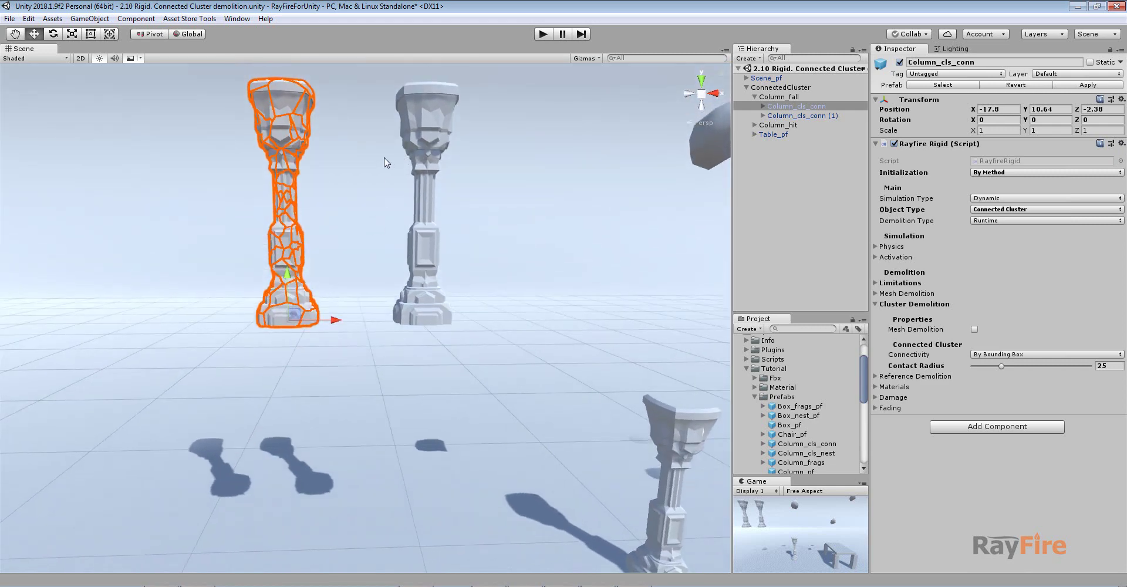
alt+drag(437, 193, 399, 230)
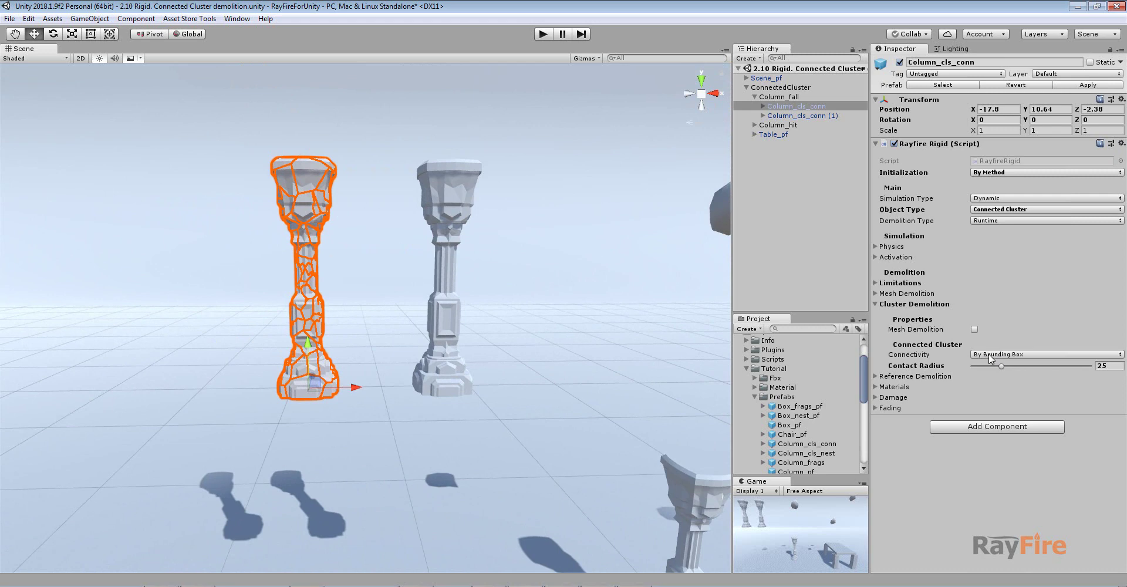
click(1013, 355)
click(460, 198)
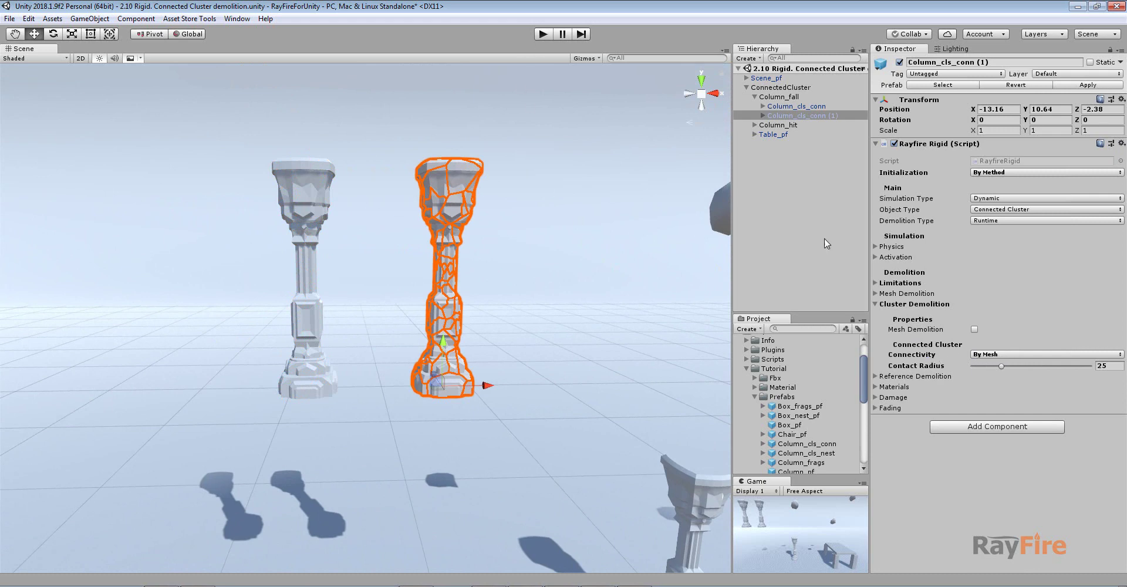
Select Column_cls_conn again and examine how its fragments adjoin each other from a closer angle
click(303, 162)
alt+drag(359, 153, 457, 230)
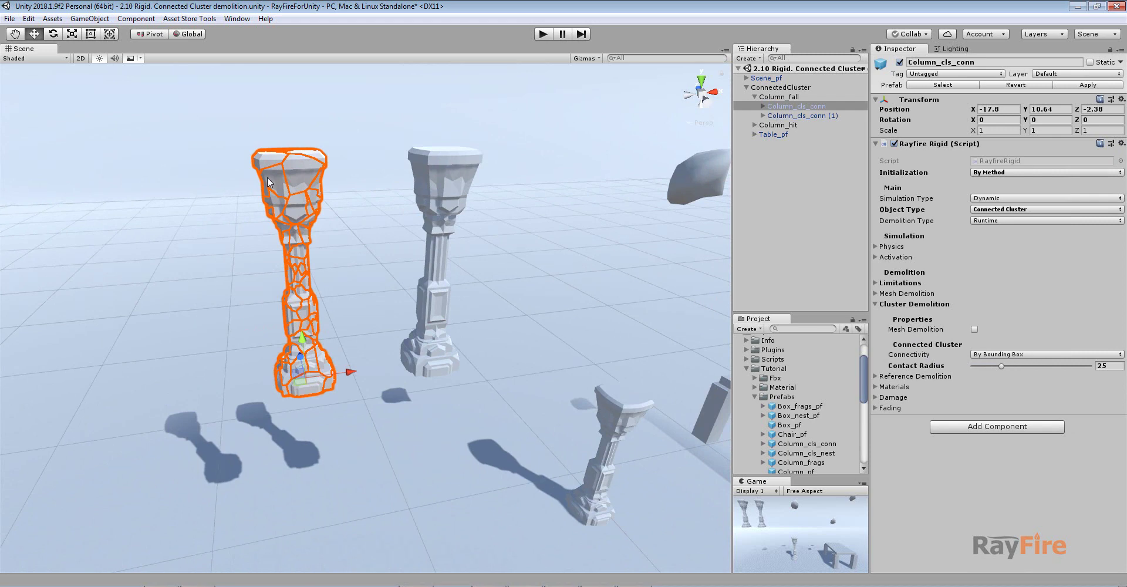
scroll(283, 203, up, 3)
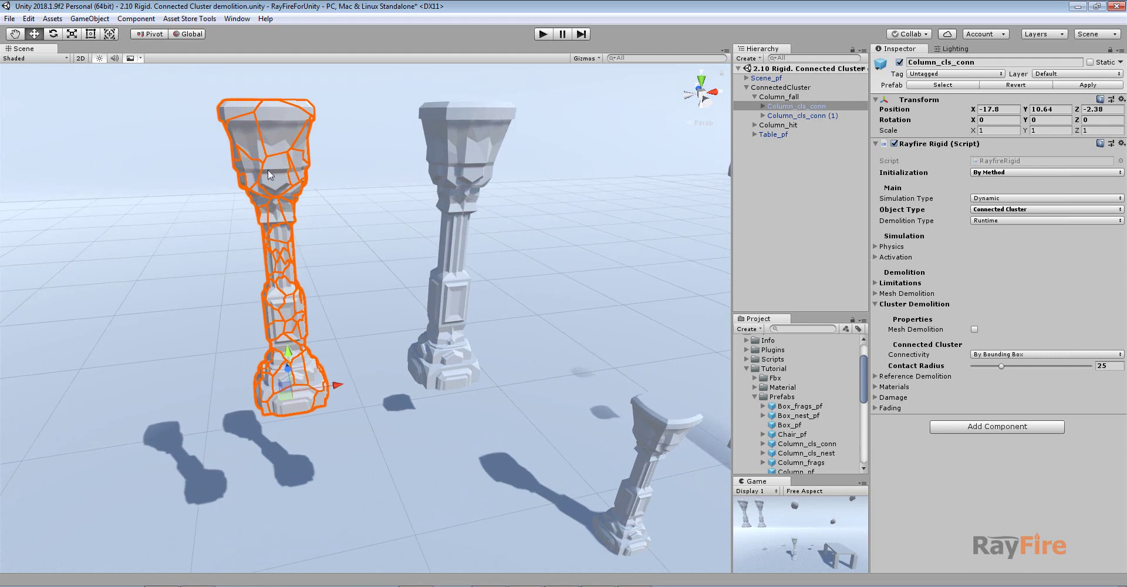
middle_drag(269, 157, 325, 209)
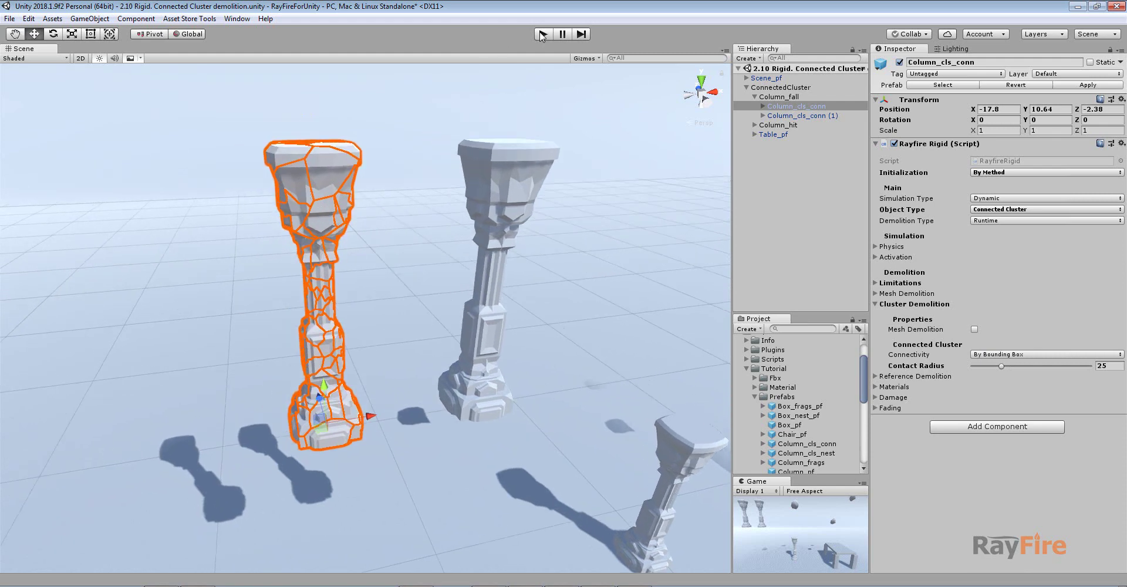
Select Column_cls_conn (1) and examine its Connectivity setting and fragment contacts along the column up close
click(520, 197)
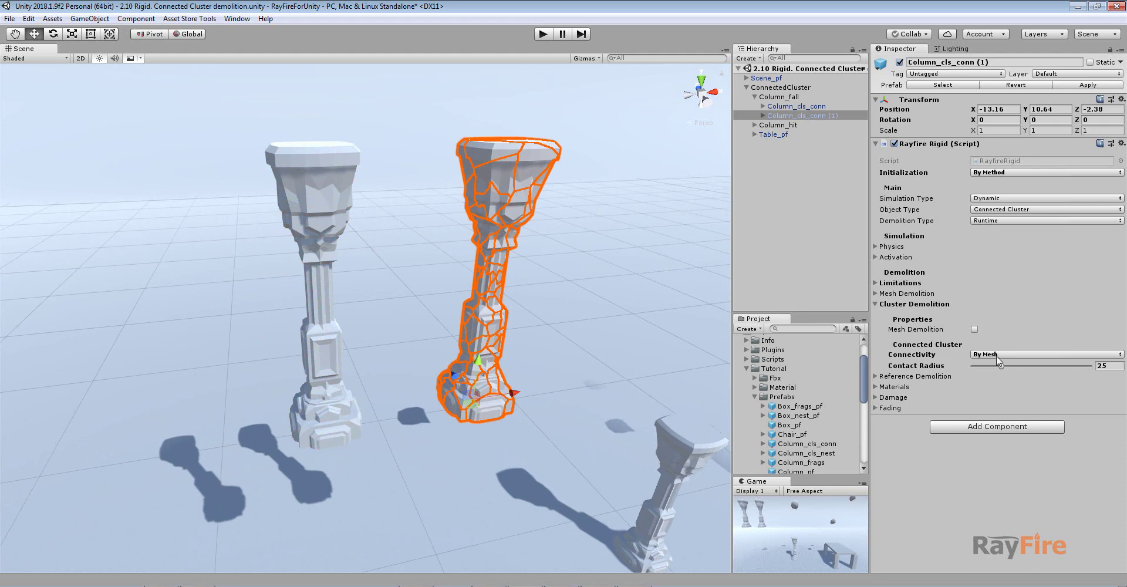
scroll(503, 231, up, 6)
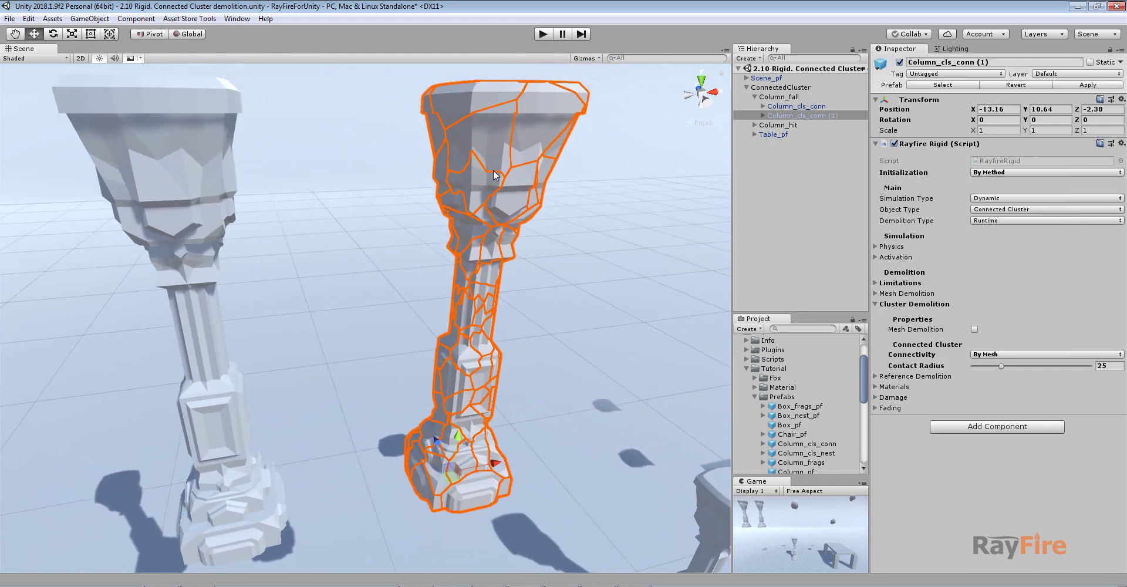
alt+drag(491, 164, 435, 165)
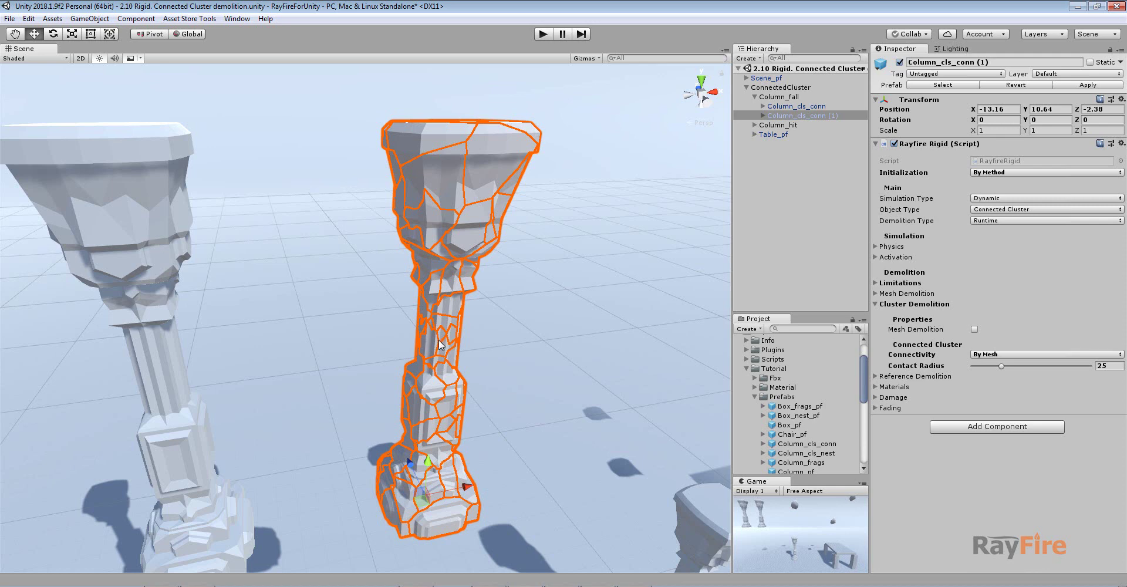
alt+drag(438, 346, 430, 252)
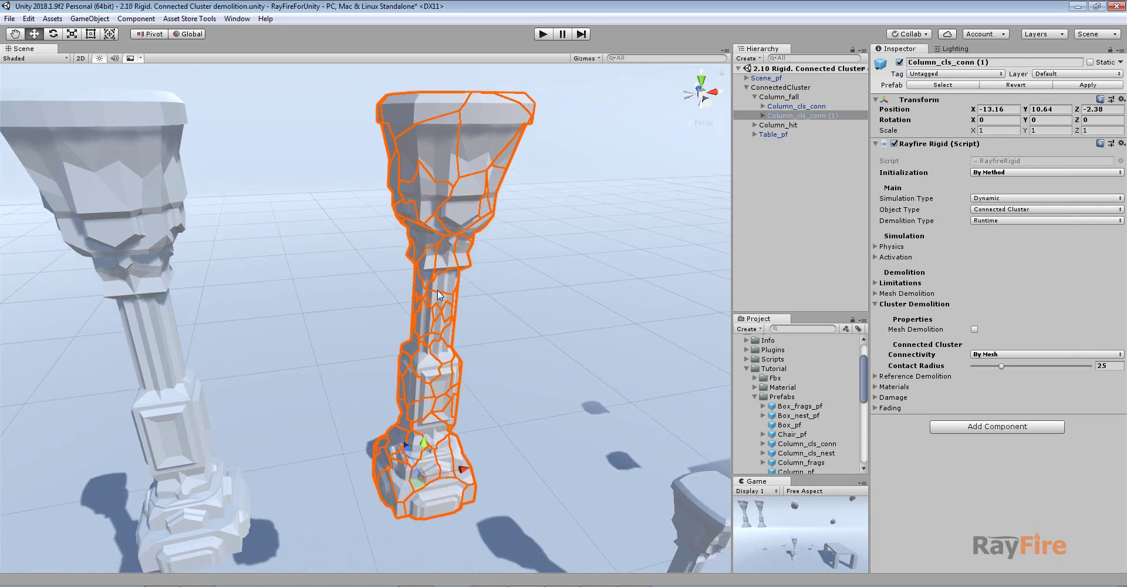
Run the scene in play mode and select Column_cls_conn under Column_fall
scroll(434, 290, down, 3)
alt+drag(296, 283, 315, 282)
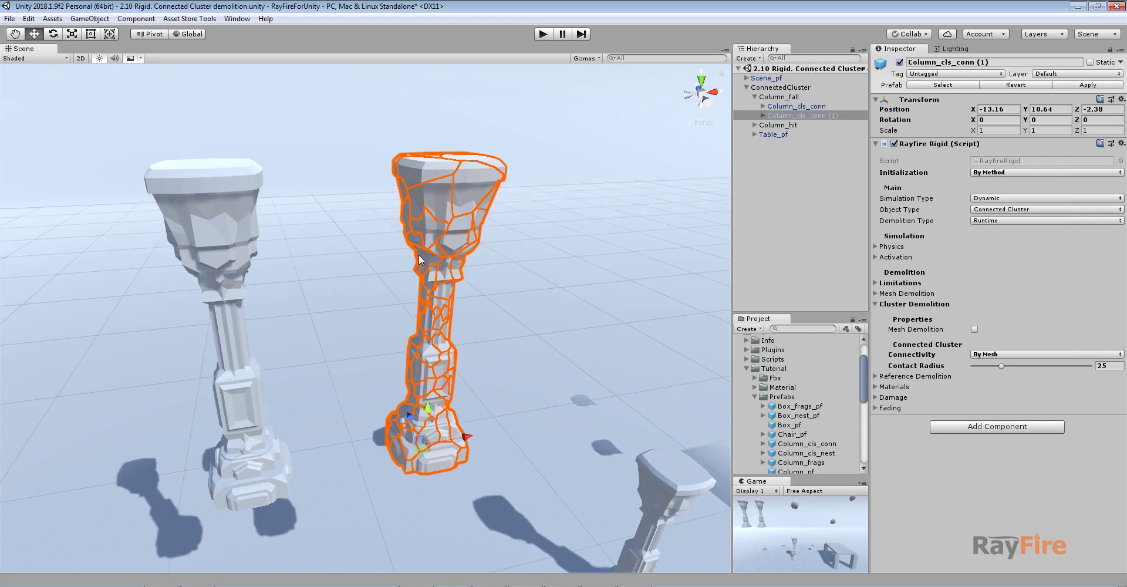
scroll(418, 236, down, 2)
key(ctrl+p)
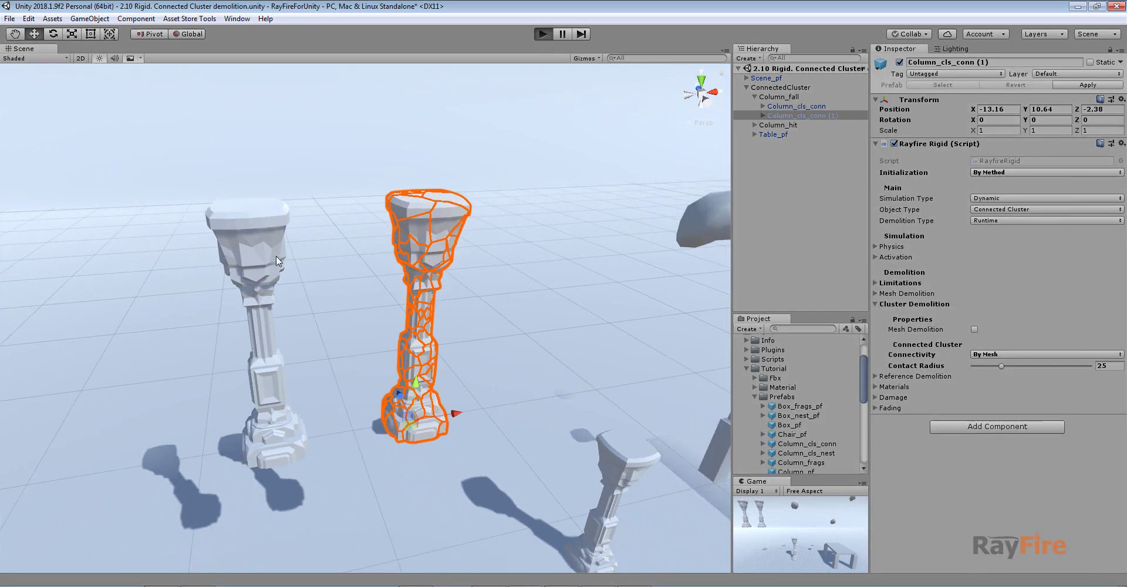
click(265, 223)
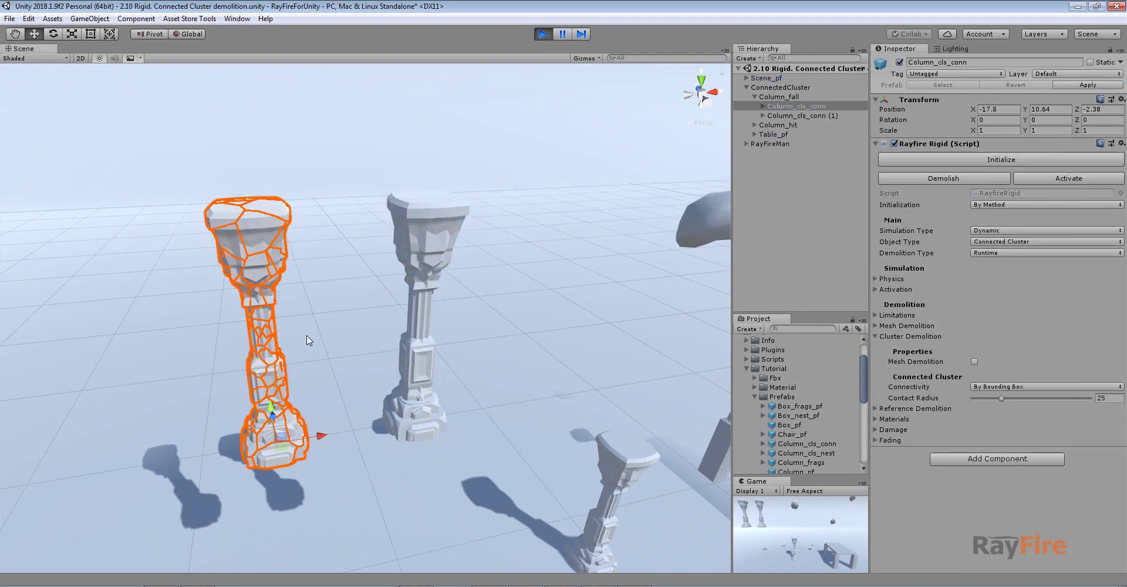
Initialize Column_cls_conn to drop the column that uses By Bounding Box connectivity onto the ground
alt+drag(266, 223, 387, 317)
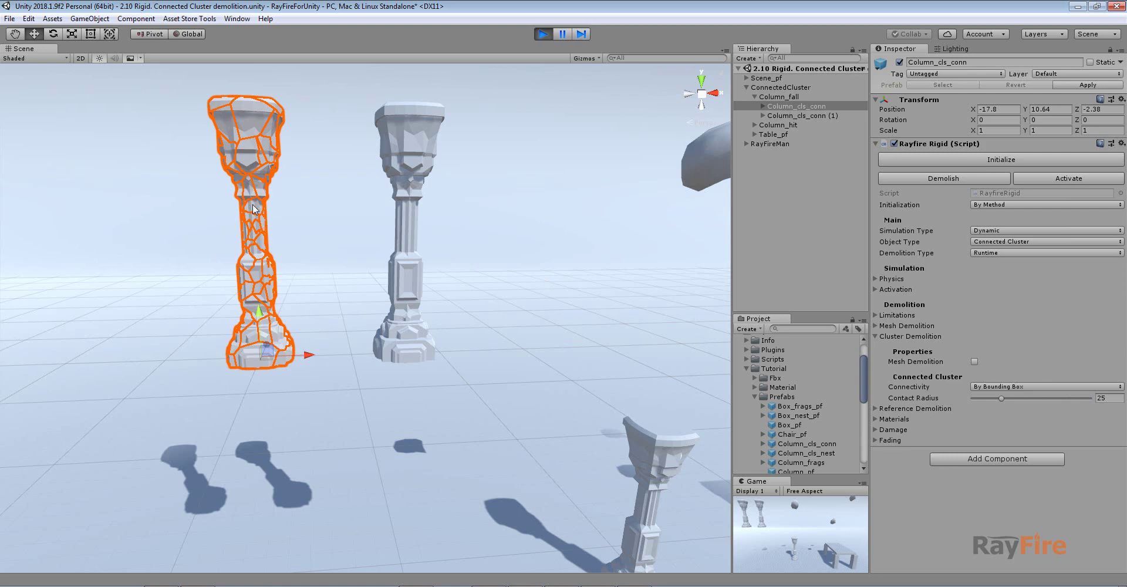
click(1097, 398)
alt+drag(252, 348, 266, 287)
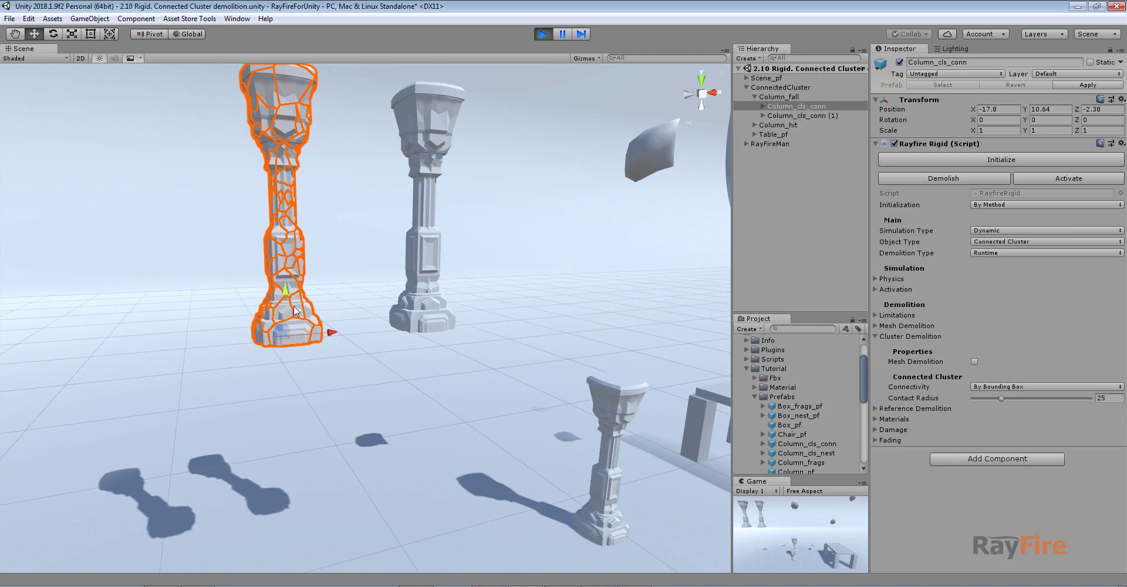
scroll(349, 226, down, 4)
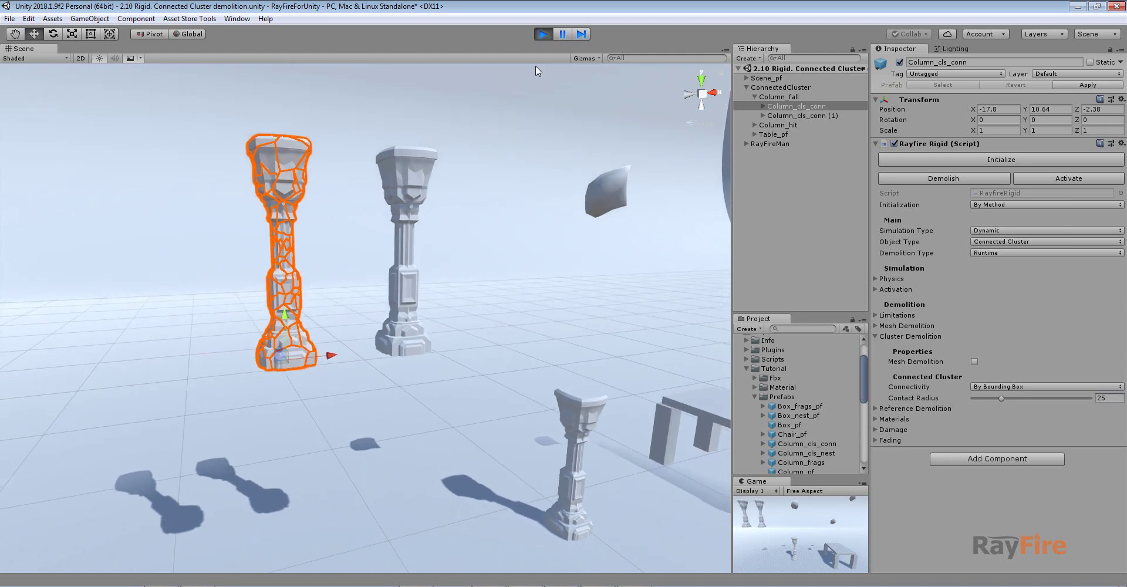
click(939, 160)
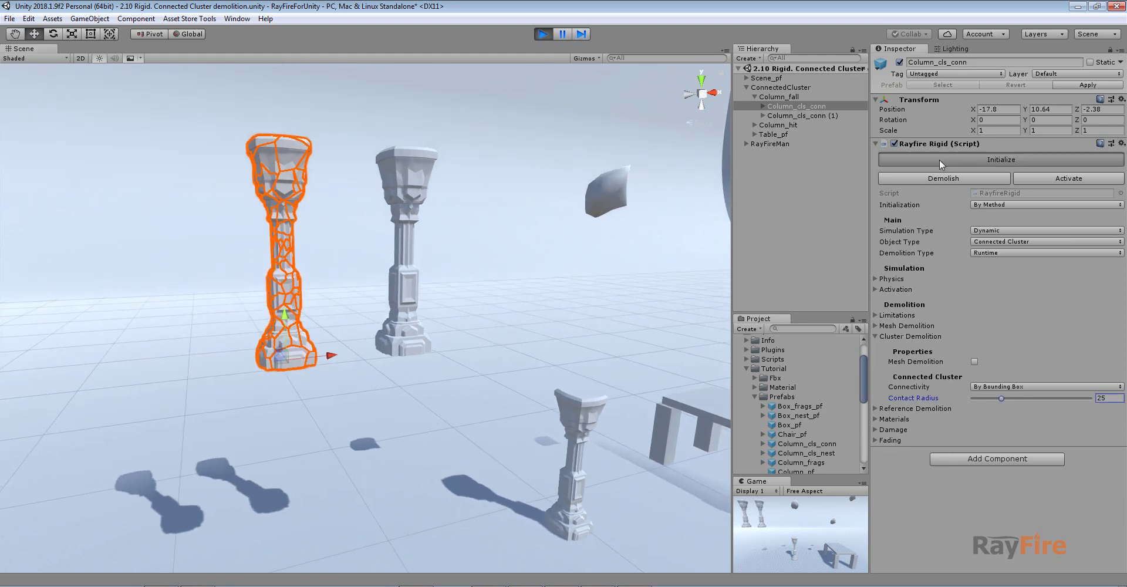
middle_drag(311, 388, 314, 305)
scroll(314, 305, down, 2)
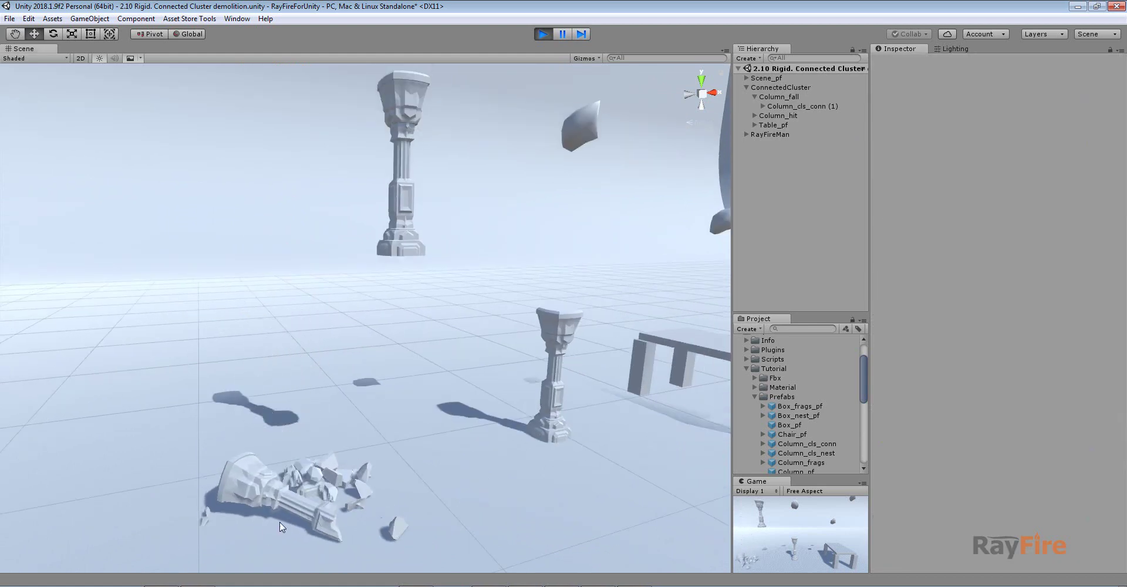
Select the large leftover chunk of the fallen column and examine its Rayfire Rigid properties and colliders up close
click(243, 488)
scroll(319, 514, up, 2)
middle_drag(320, 514, 317, 433)
scroll(316, 437, up, 3)
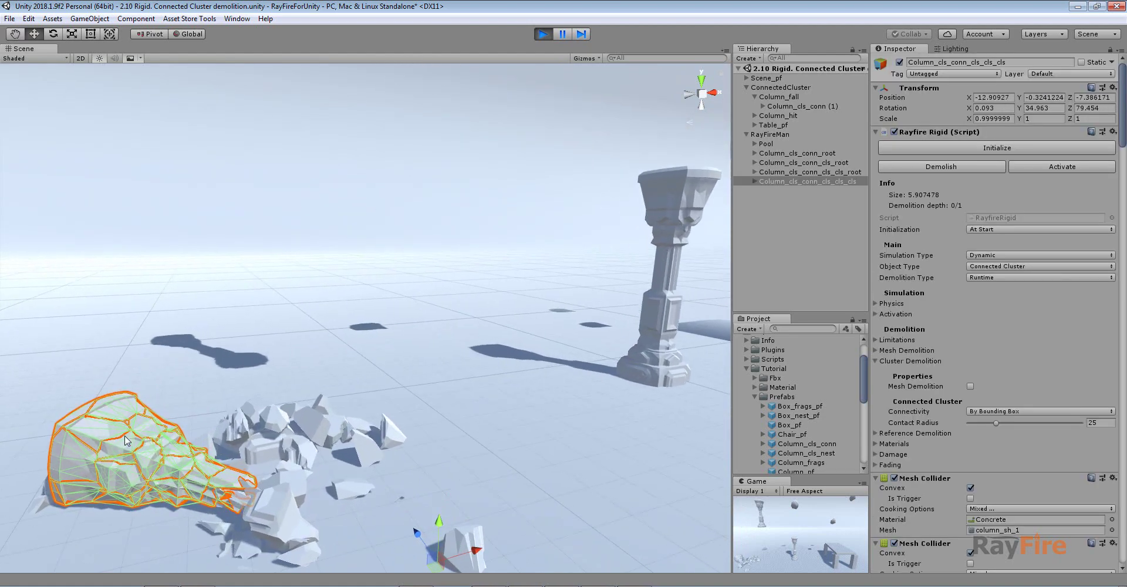
Select individual loose fragments in the rubble, such as column_sh_51 and column_sh_74, and examine their Rayfire Rigid properties
middle_drag(278, 520, 312, 460)
click(312, 460)
alt+drag(312, 460, 366, 455)
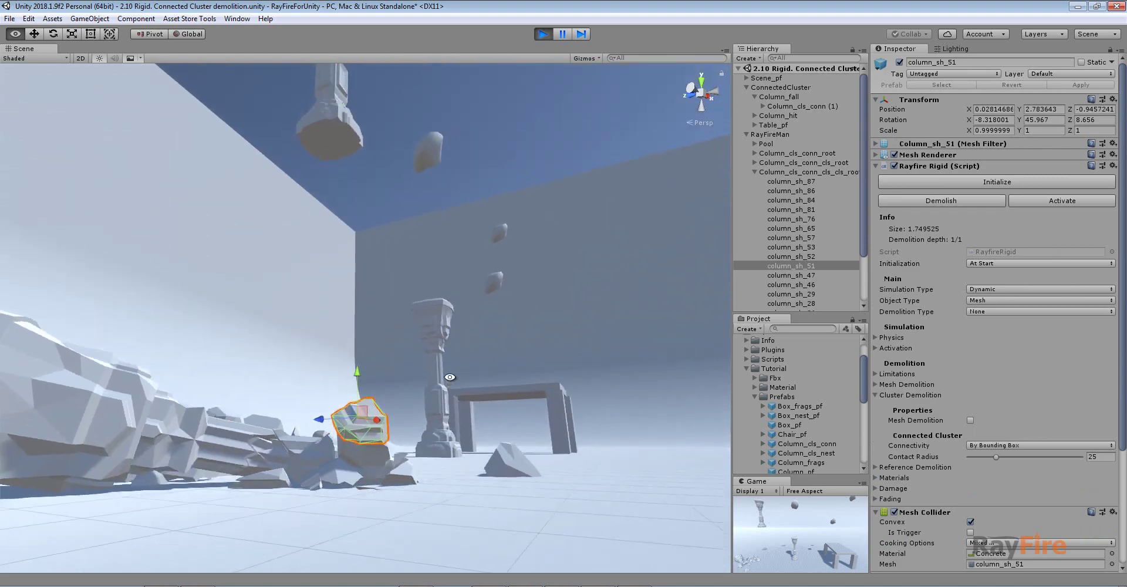
click(367, 456)
alt+drag(431, 429, 370, 399)
click(382, 374)
click(348, 379)
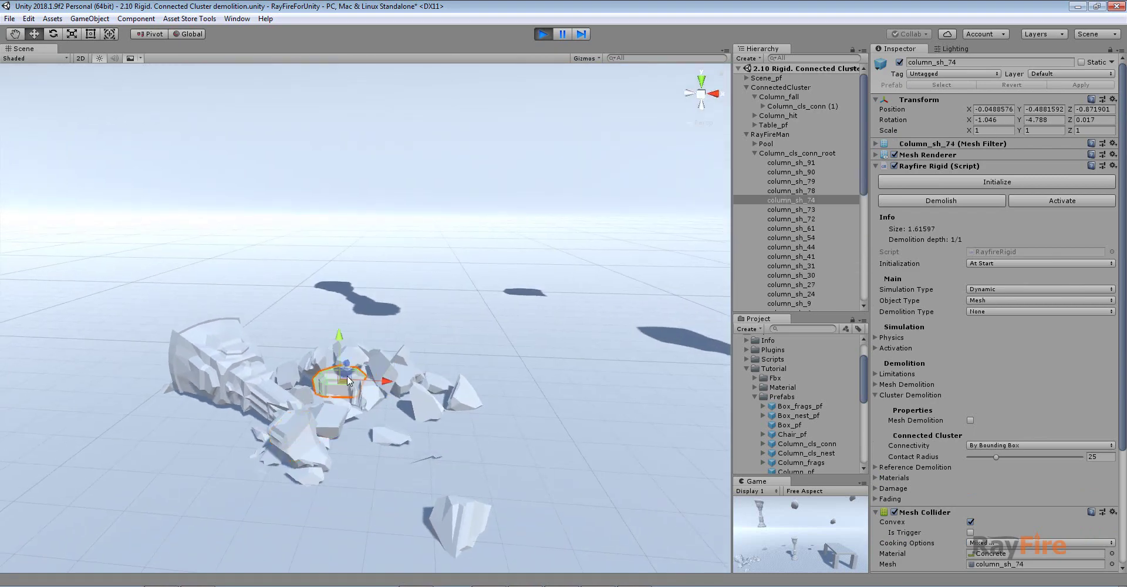
Break up the large leftover chunk of the first column and select a group of its detached fragments
click(239, 364)
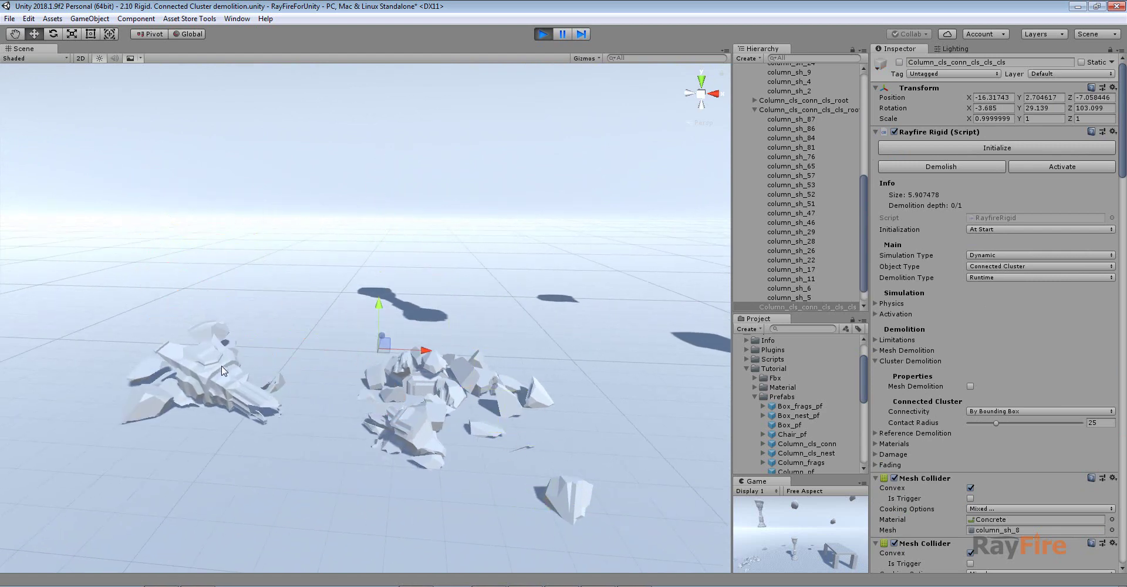
click(206, 398)
alt+drag(206, 394, 291, 444)
click(247, 390)
drag(206, 327, 372, 417)
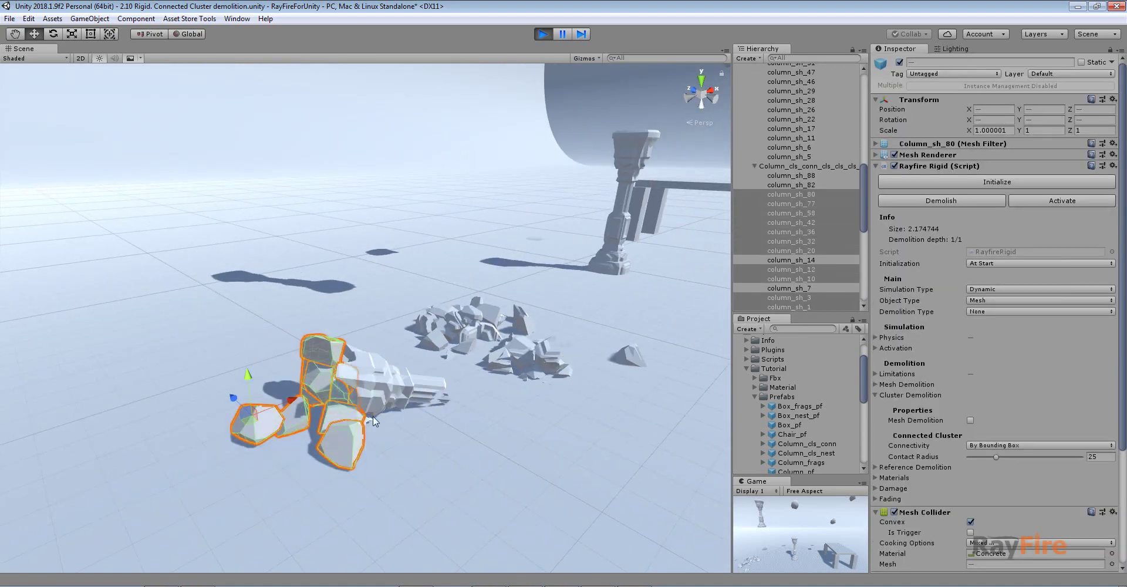
Select the remaining hanging column, Column_cls_conn (1), and initialize it to drop the By Mesh cluster onto the ground
scroll(317, 374, down, 6)
middle_drag(458, 282, 317, 401)
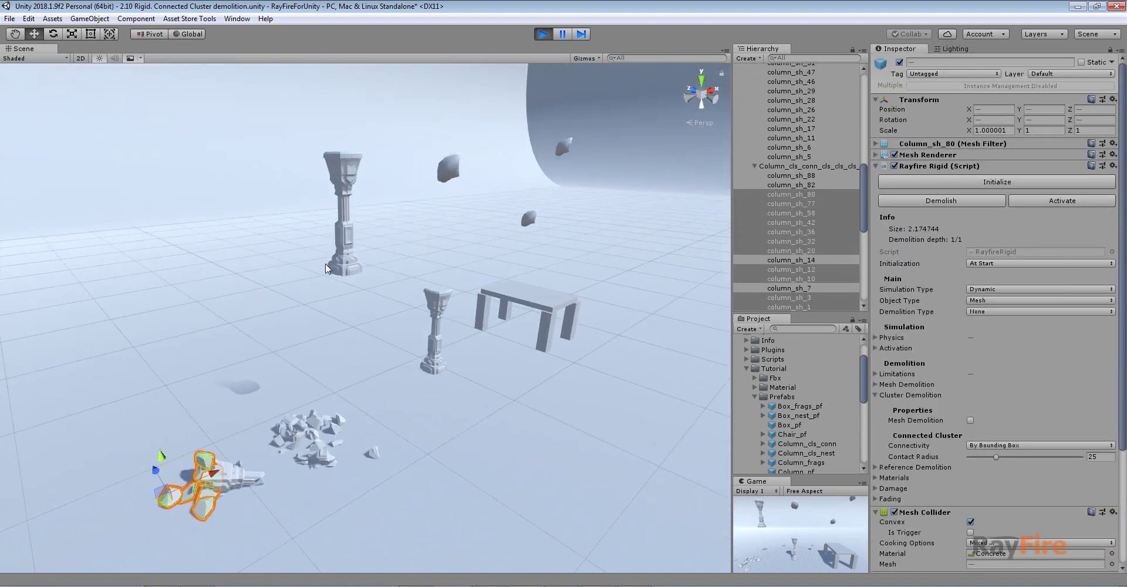
click(352, 267)
alt+drag(396, 306, 367, 290)
scroll(372, 295, up, 2)
scroll(351, 317, up, 6)
middle_drag(374, 299, 377, 336)
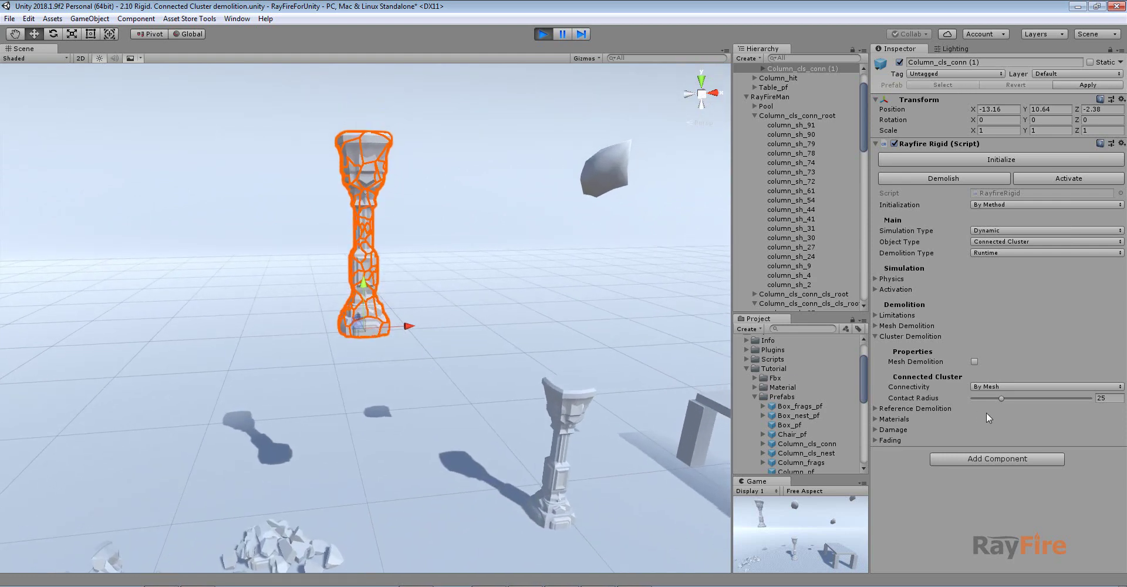
click(994, 157)
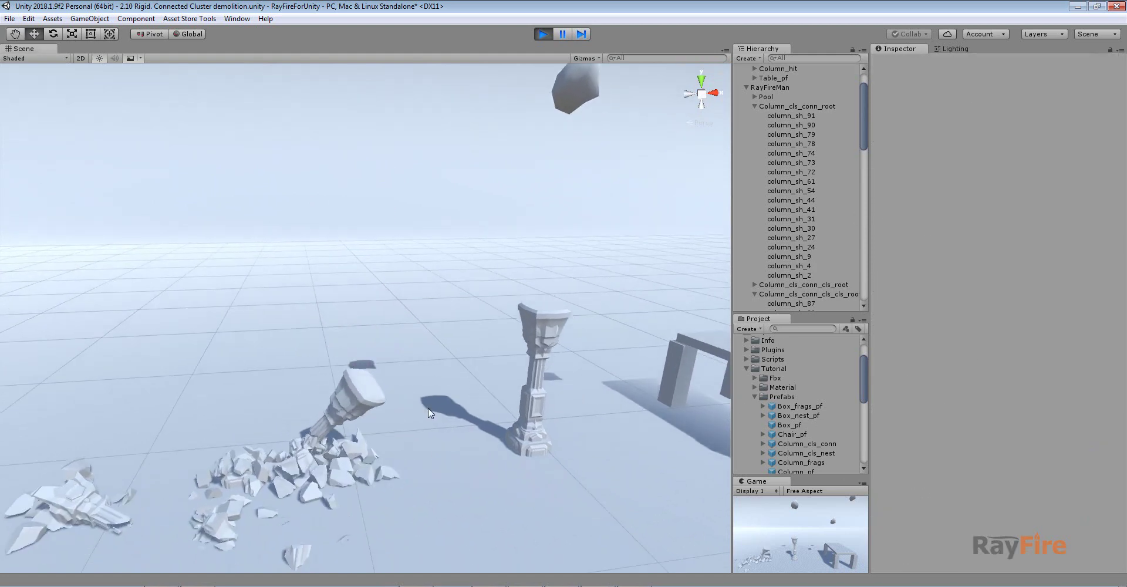
Inspect one fragment in the second column's rubble and stop play mode
click(392, 447)
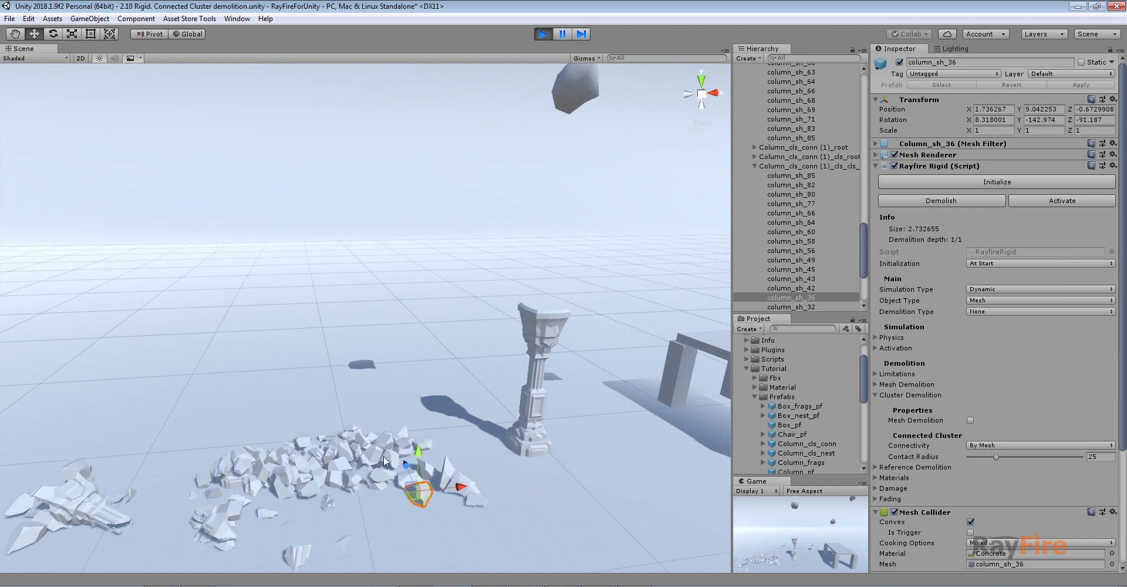
middle_drag(470, 428, 324, 390)
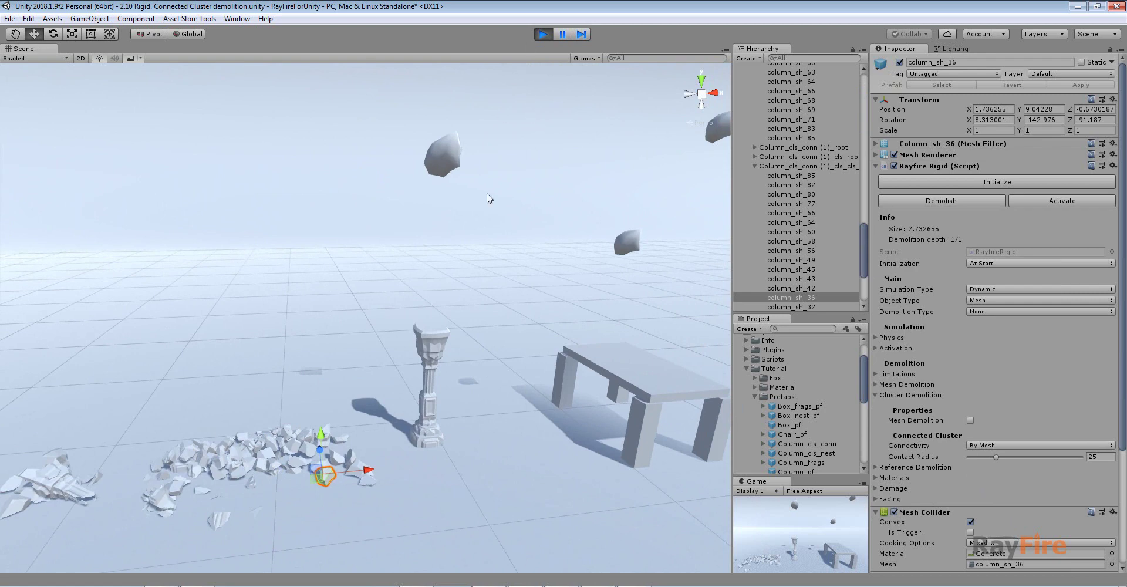
click(541, 35)
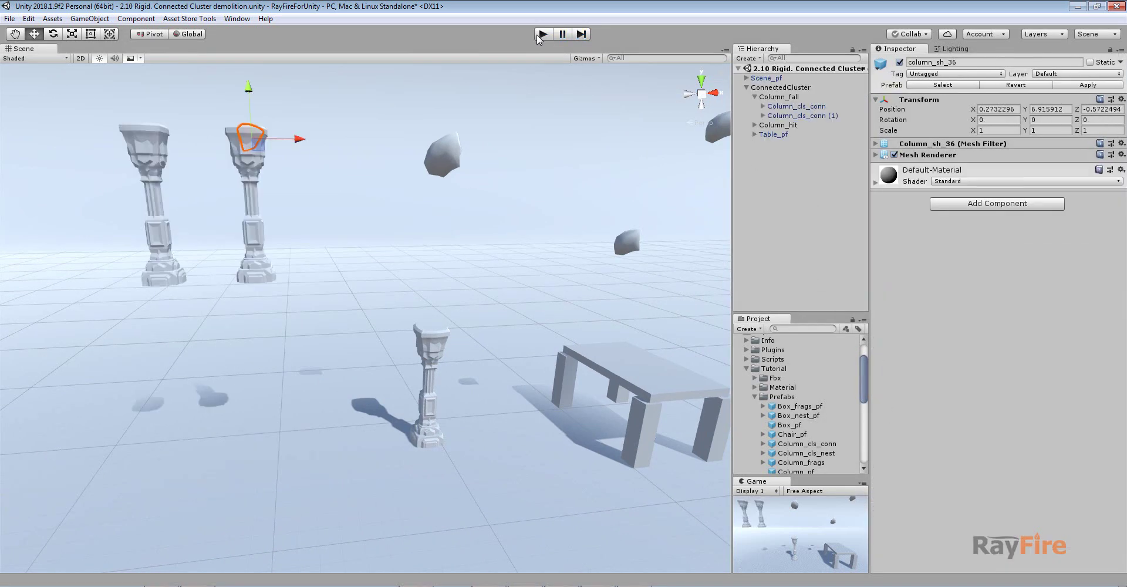
Run the scene again and set the Contact Radius of Column_cls_conn under Column_hit to 45
click(446, 334)
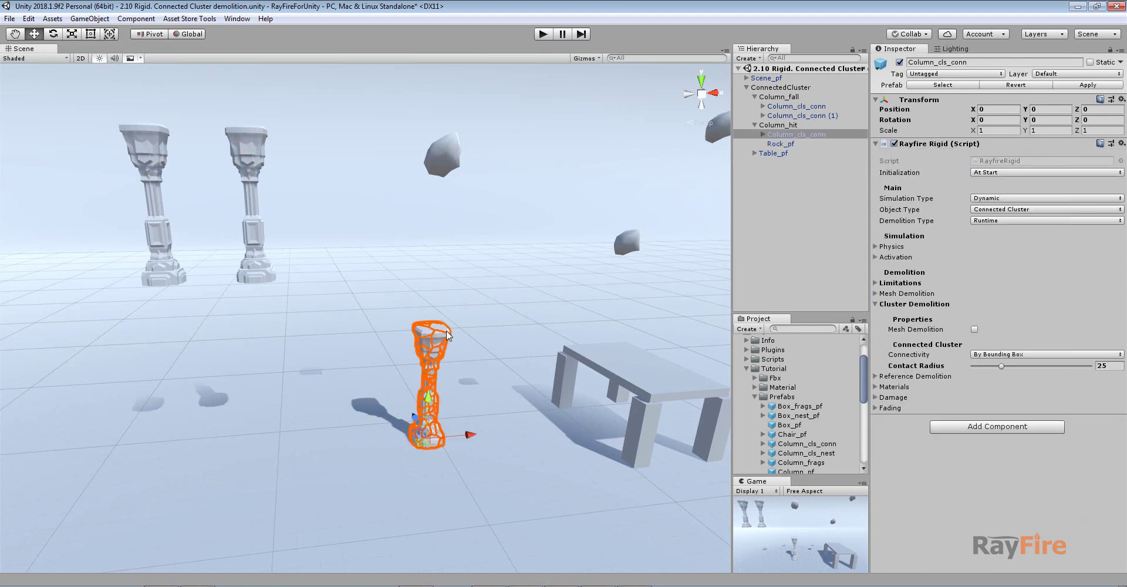
scroll(430, 385, up, 3)
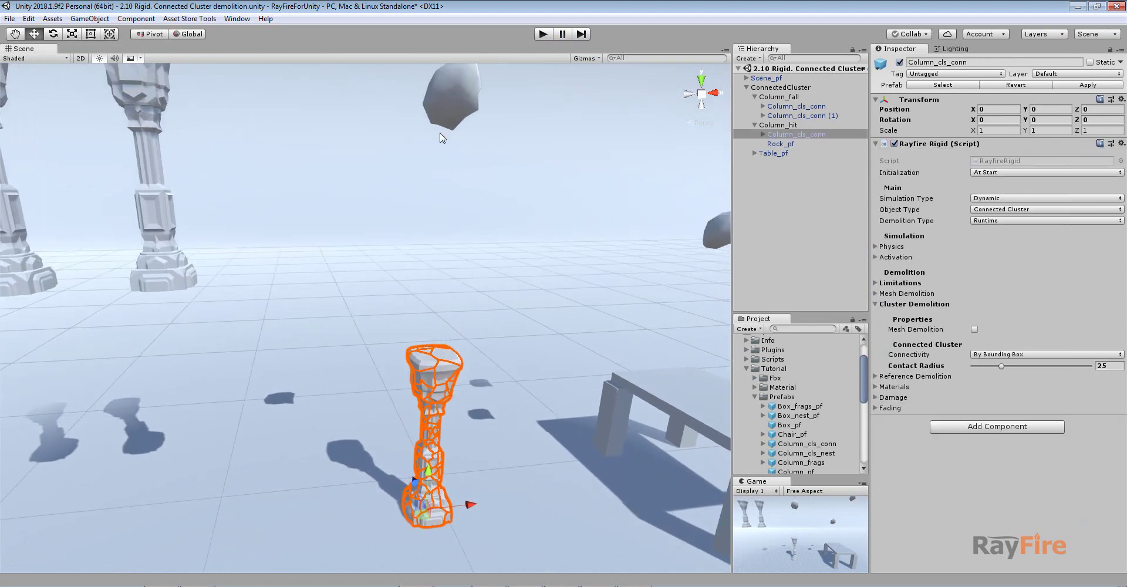
click(542, 35)
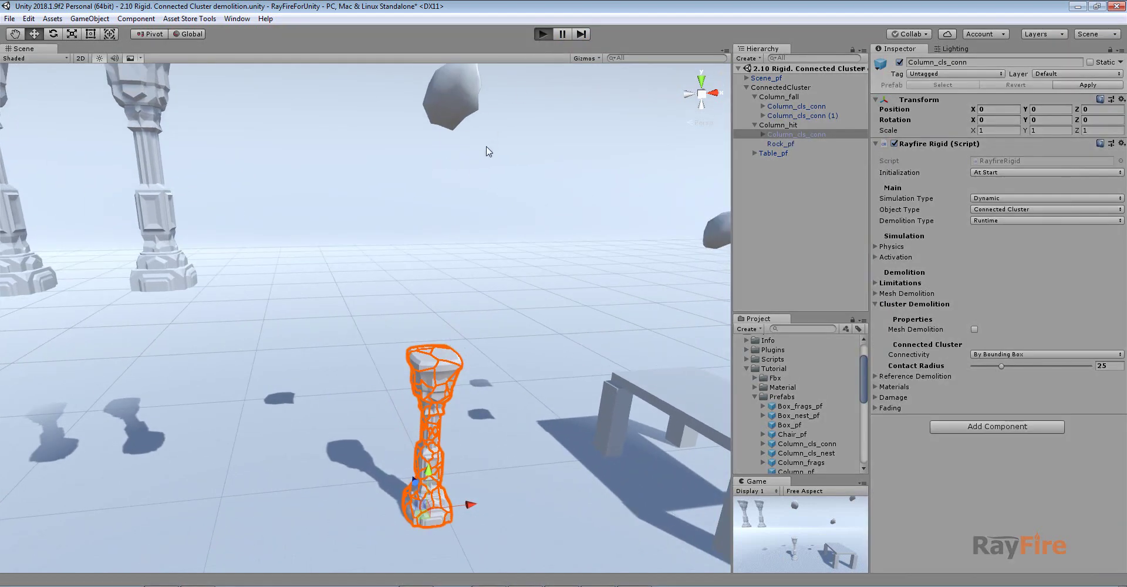
click(445, 368)
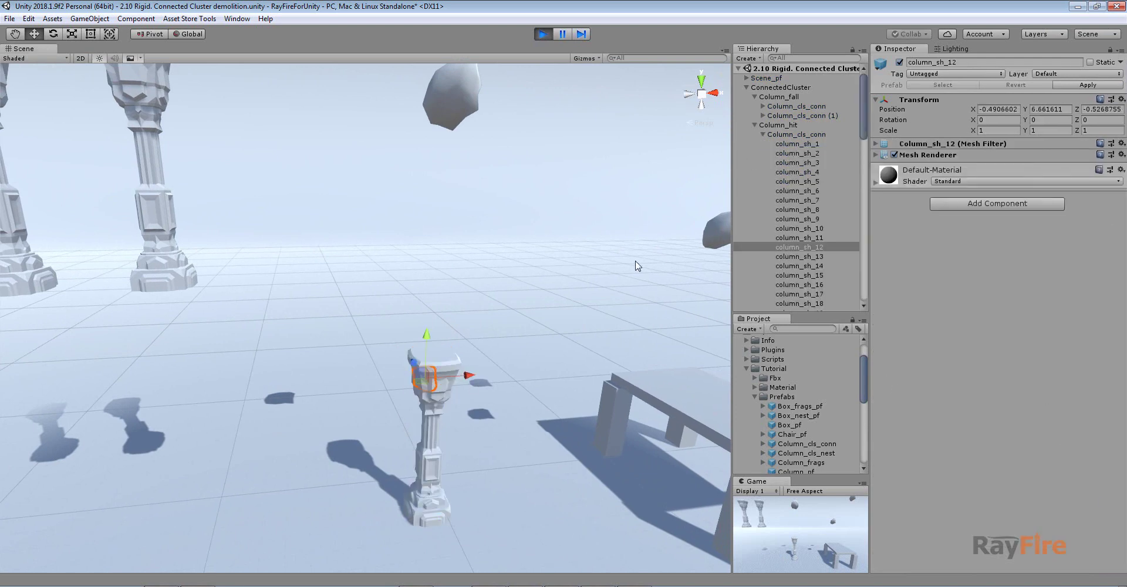
click(434, 402)
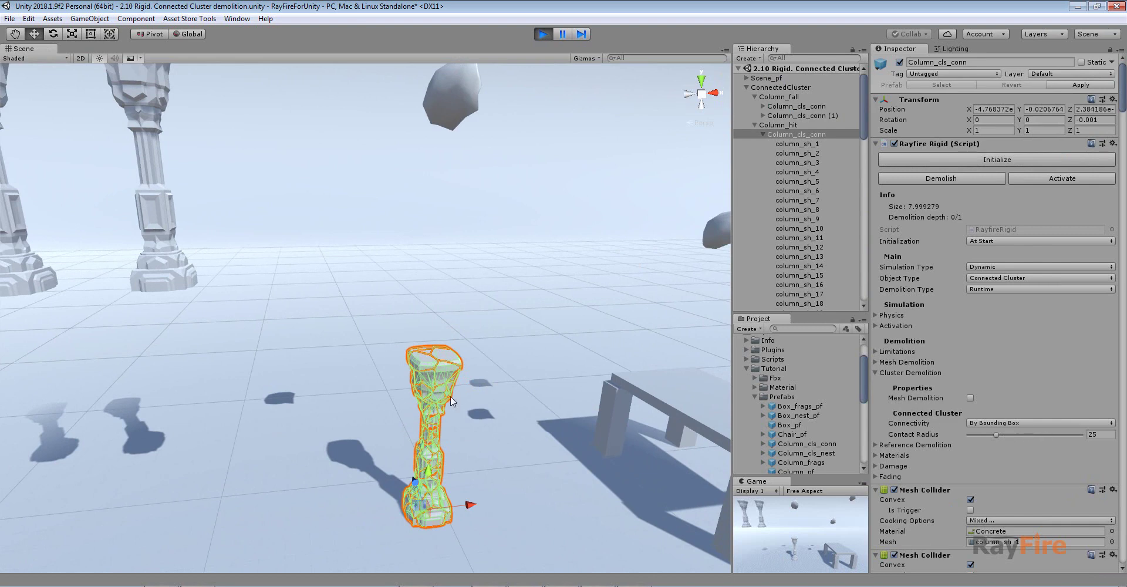
click(1016, 433)
Initialize Rock_pf above the standing column to drop it onto the cluster, then view the impact area
click(452, 95)
click(964, 181)
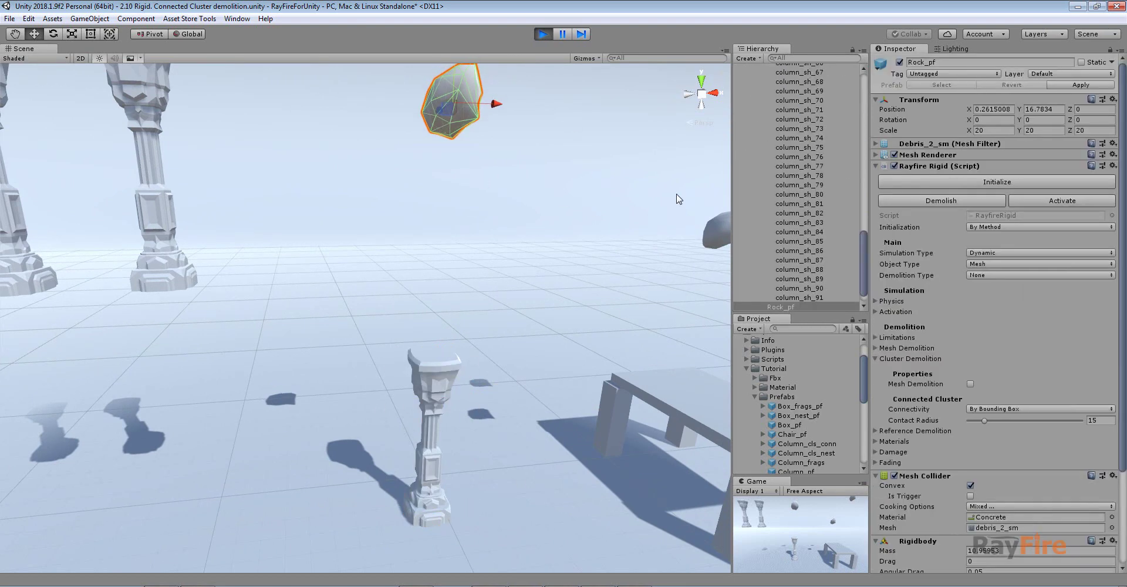
click(604, 279)
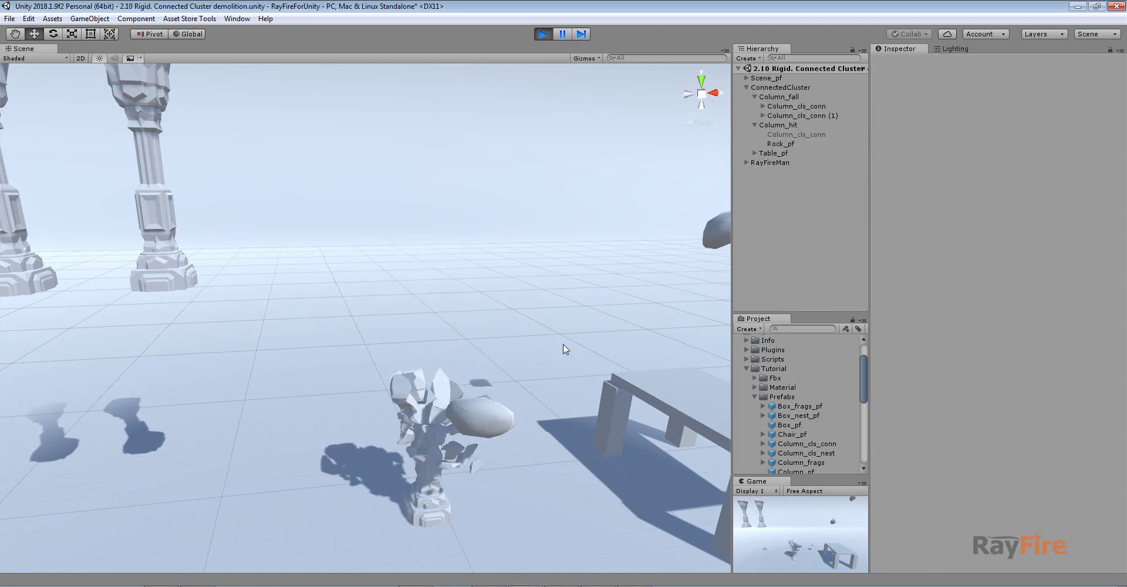
middle_drag(431, 455, 411, 432)
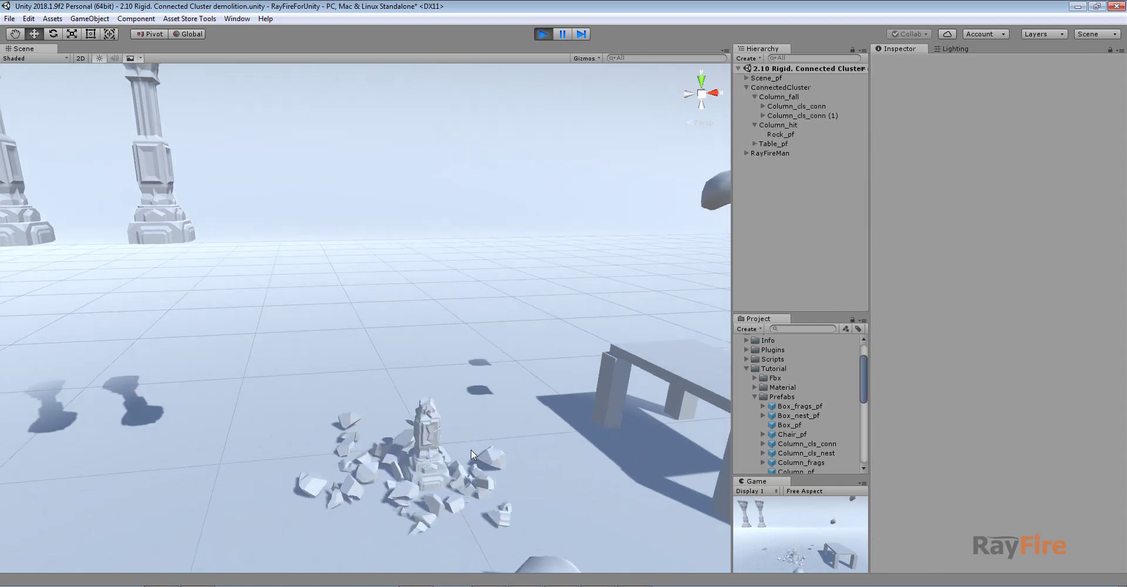
scroll(471, 449, up, 5)
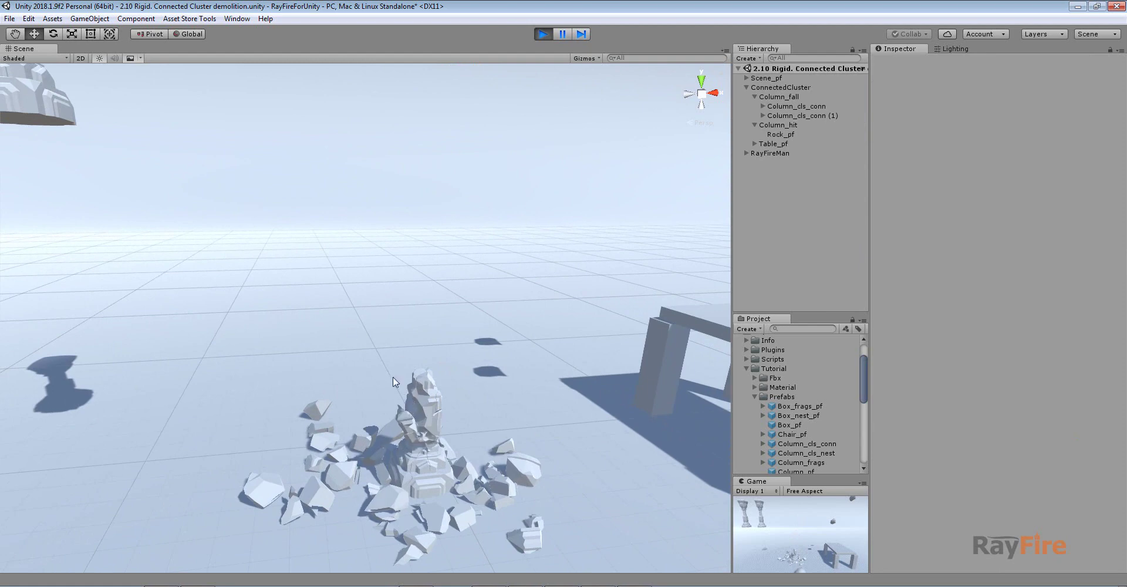
Select fragment column_sh_47 in the standing stump and examine it from several angles
click(433, 418)
key(f)
alt+drag(434, 426, 496, 440)
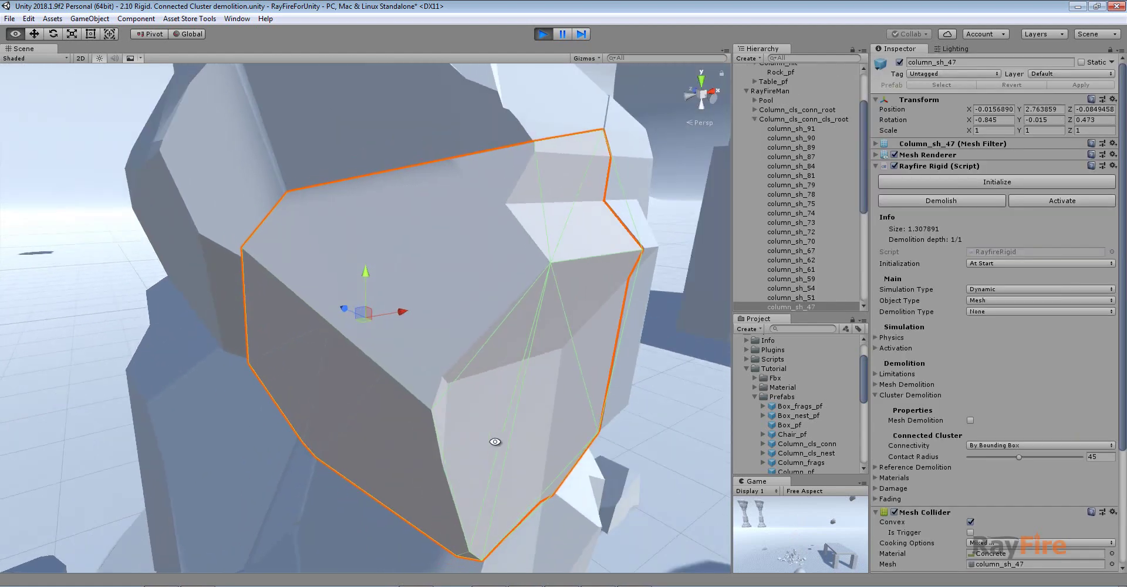
scroll(446, 455, down, 5)
alt+drag(417, 459, 564, 447)
scroll(552, 437, down, 3)
scroll(392, 304, down, 2)
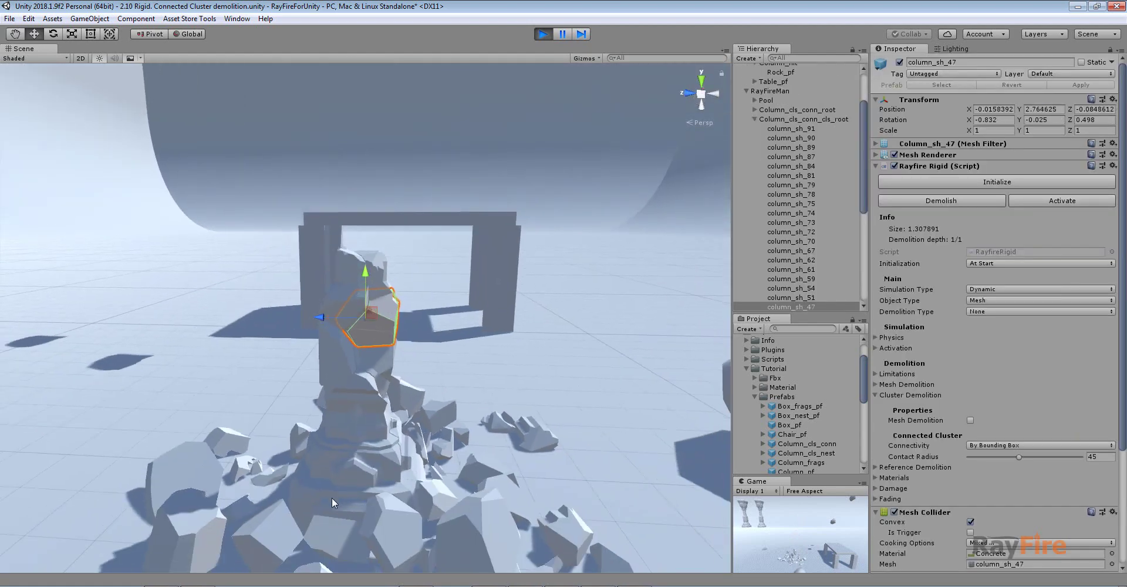
Inspect fragment column_sh_4 near the base of the stump and stop play mode
click(330, 494)
alt+drag(371, 490, 382, 453)
click(381, 453)
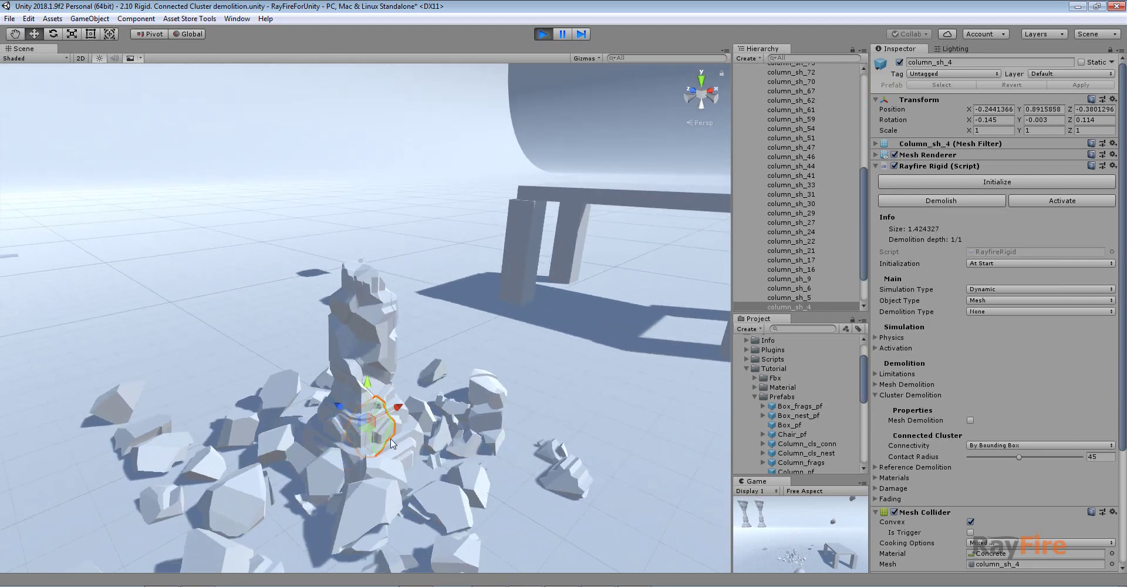
scroll(407, 305, down, 3)
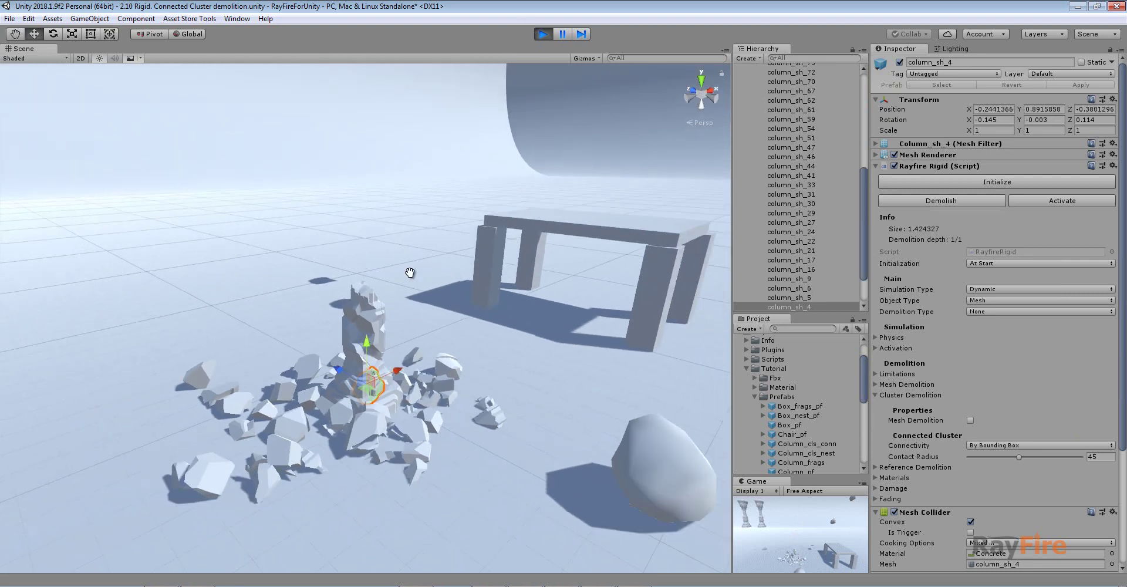
alt+drag(408, 270, 511, 103)
key(ctrl+p)
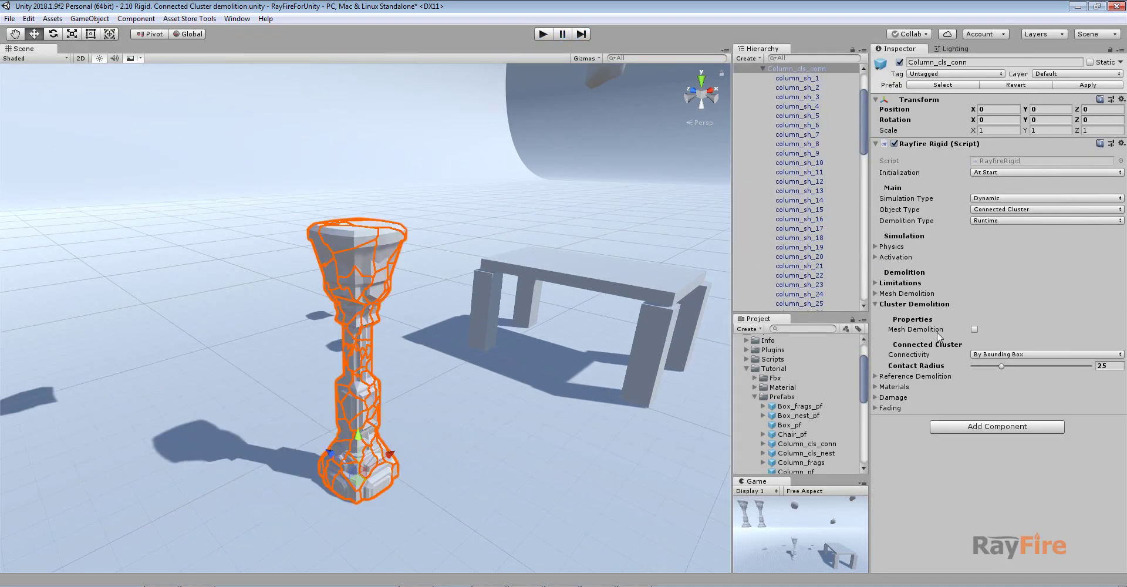
Expand the demolition Limitations of Column_cls_conn under Column_hit and set Time to 1.19
click(900, 283)
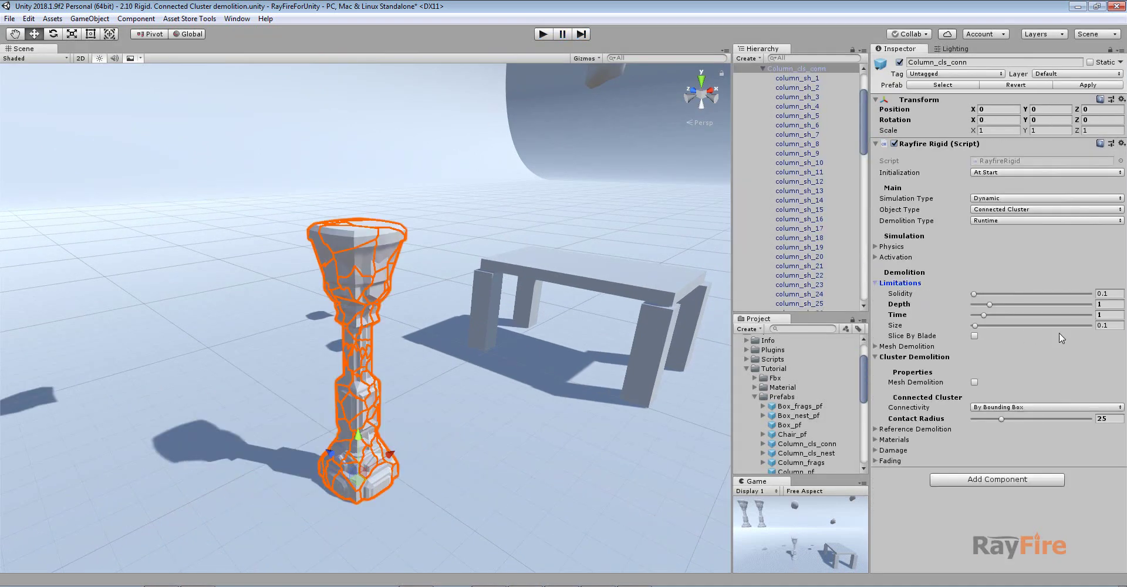
drag(997, 314, 986, 315)
scroll(626, 314, down, 5)
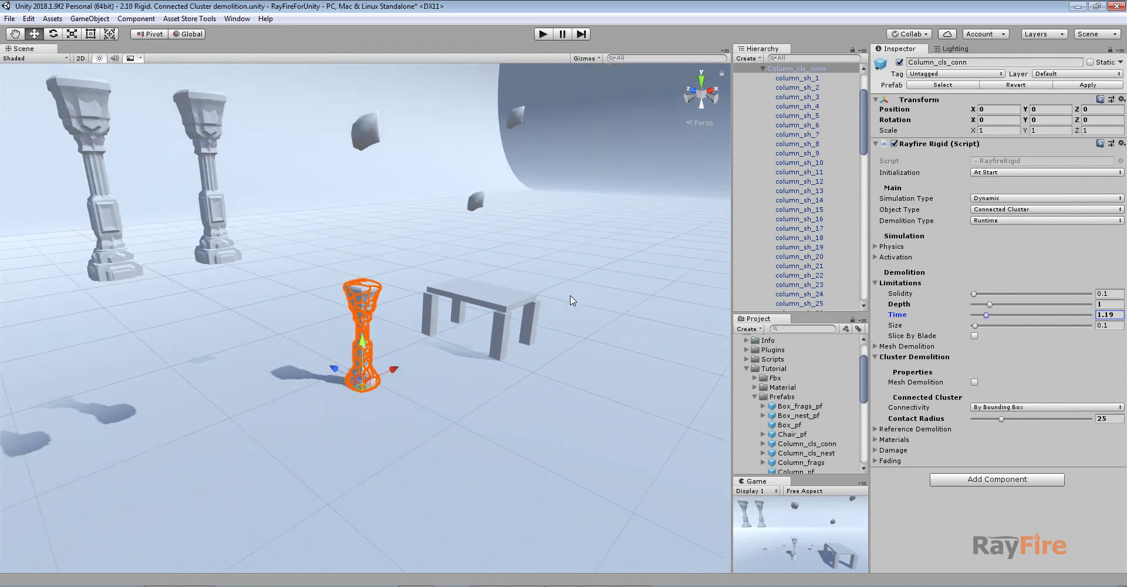
Raise Rock_pf higher above the standing column, start play mode and initialize the rock to drop it onto the cluster
click(374, 198)
drag(364, 176, 364, 52)
click(543, 33)
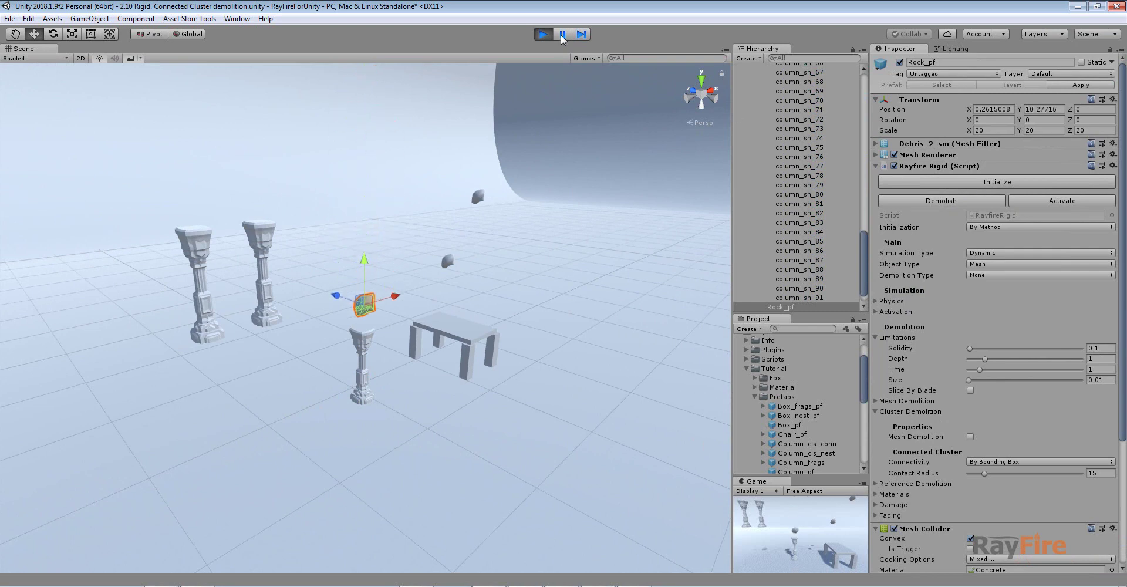
scroll(466, 416, up, 4)
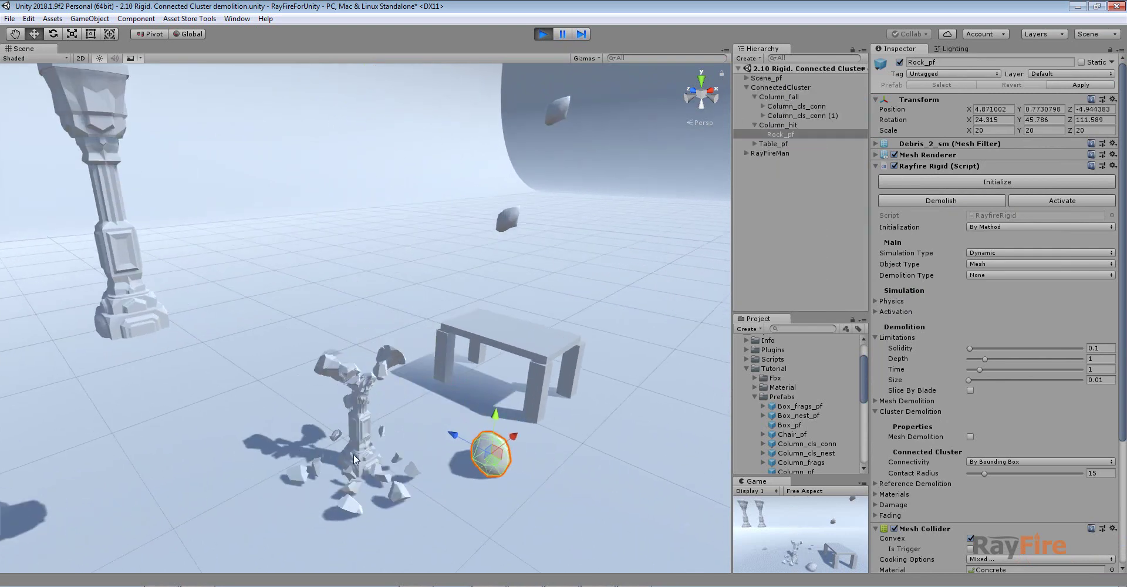
Select fragment column_sh_79 near the base of the shattered column and examine the remaining stump from several angles
click(351, 452)
click(358, 461)
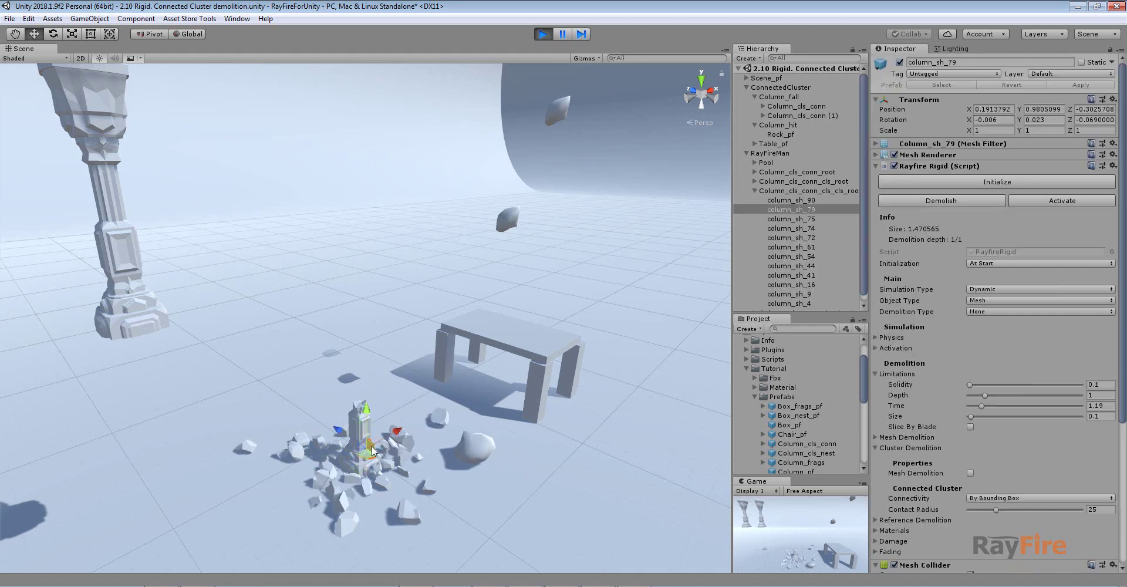
key(f)
scroll(371, 450, down, 5)
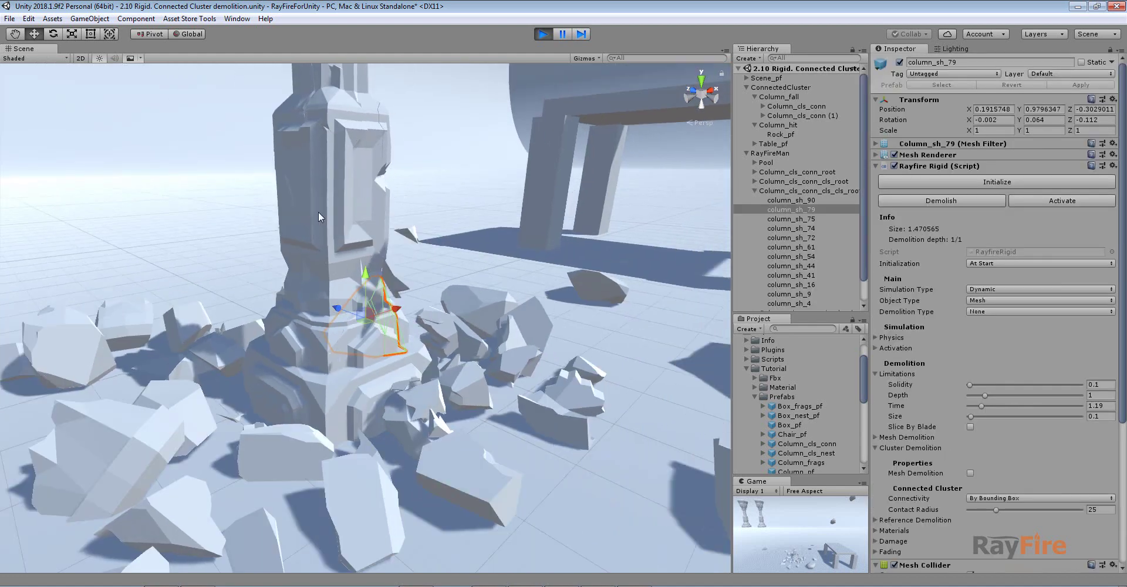
mouse_move(318, 211)
alt+mouse_down()
mouse_move(336, 205)
mouse_move(370, 226)
mouse_move(312, 198)
alt+mouse_up()
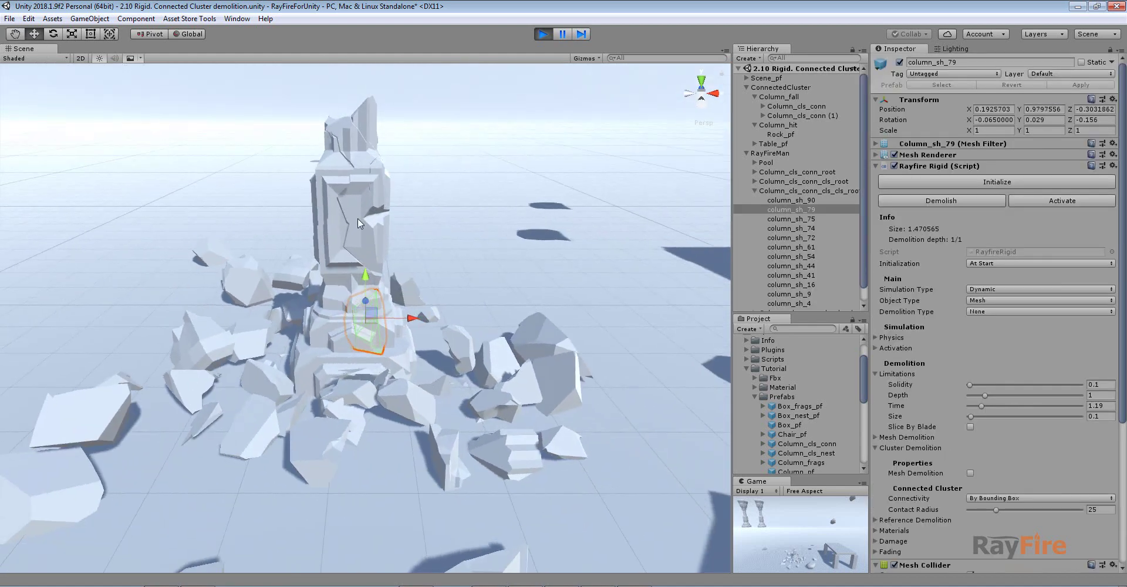
scroll(366, 241, down, 1)
scroll(385, 244, down, 3)
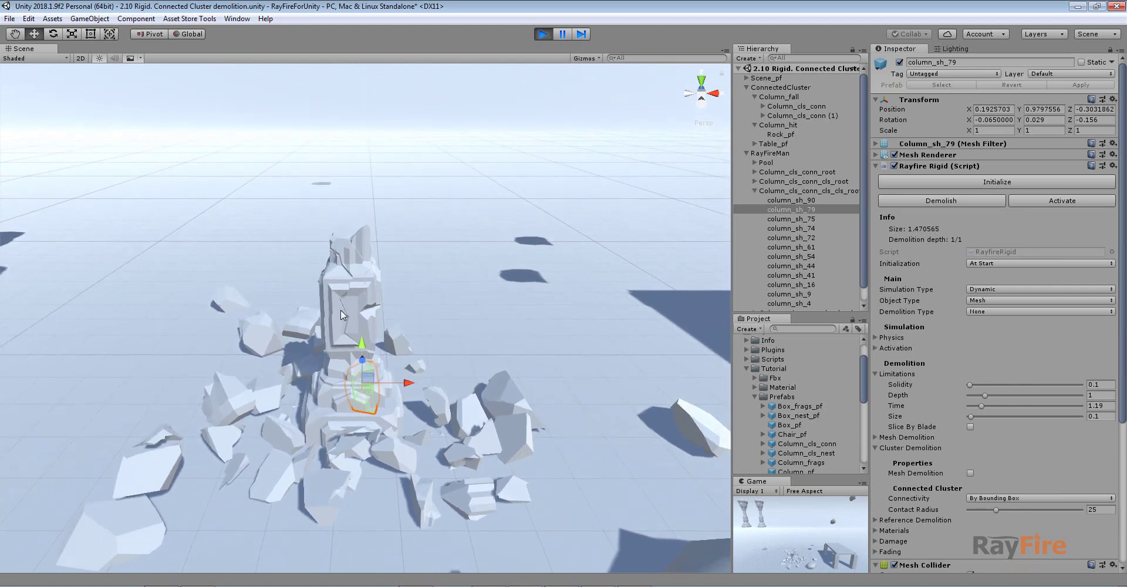
scroll(379, 311, down, 5)
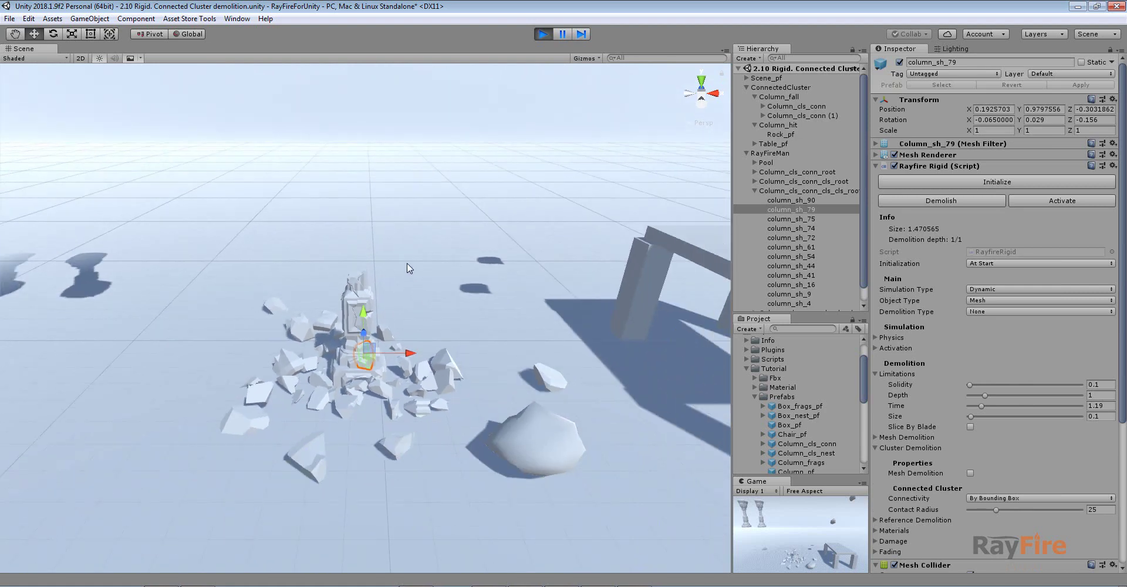
Select the box_frags tabletop cluster and examine its fragments and the rocks hanging above the table
middle_drag(493, 247, 300, 345)
click(430, 407)
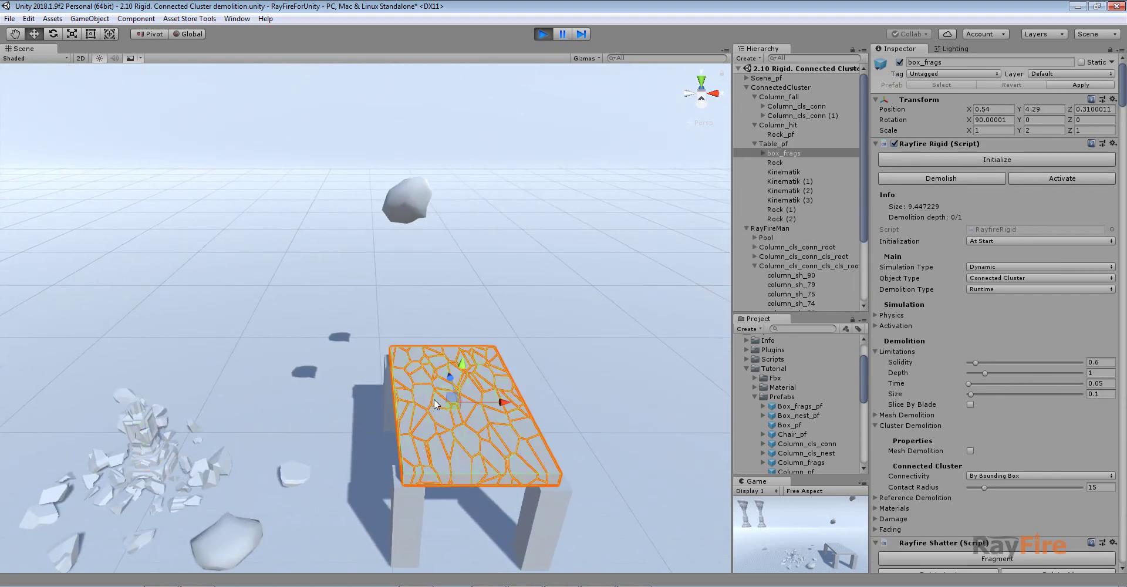
alt+drag(435, 399, 498, 427)
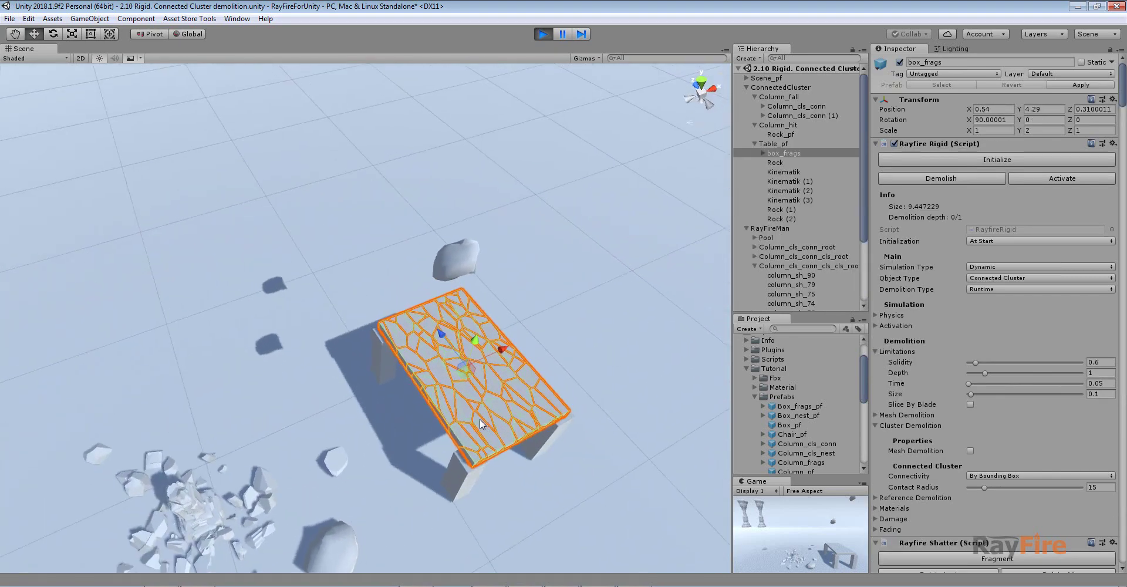
scroll(452, 371, down, 5)
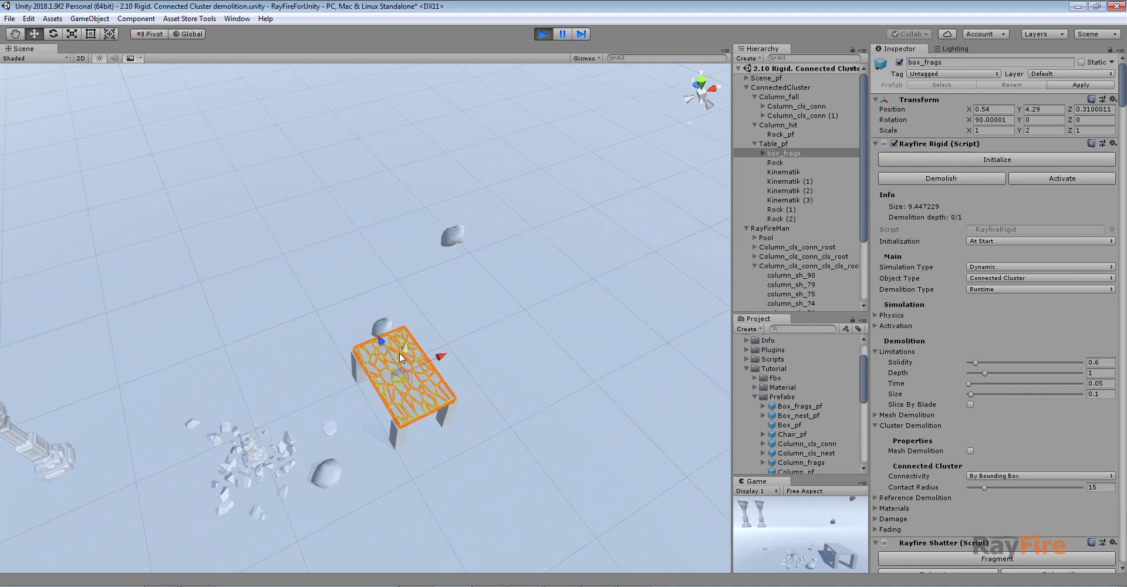
scroll(401, 358, up, 5)
mouse_move(252, 222)
mouse_down()
mouse_move(323, 309)
mouse_move(491, 452)
mouse_move(486, 411)
mouse_move(646, 323)
mouse_move(363, 338)
mouse_move(388, 428)
mouse_up()
click(350, 342)
scroll(368, 334, down, 5)
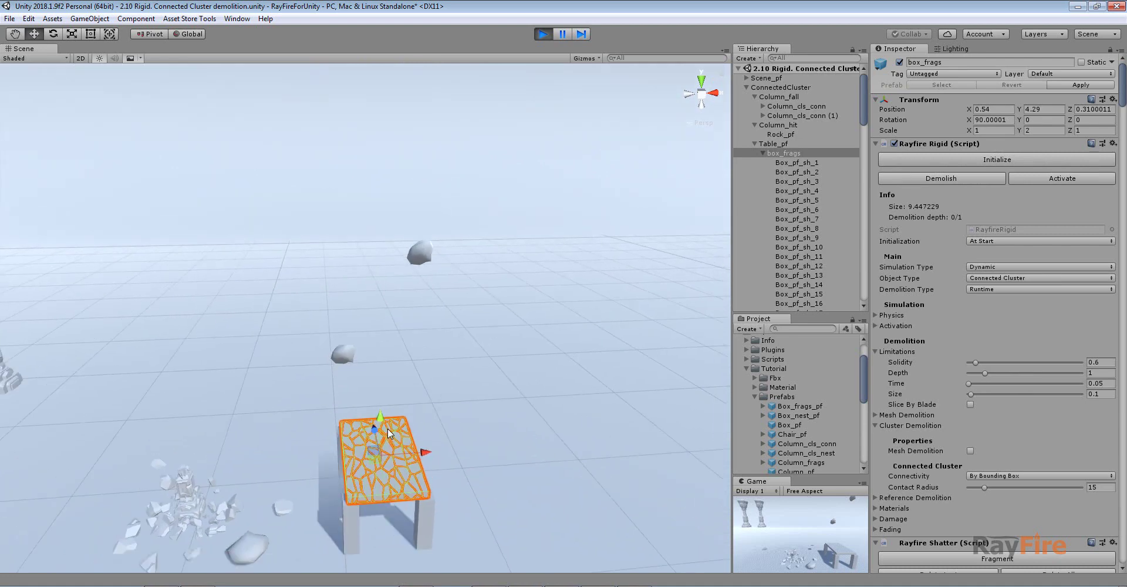
scroll(385, 364, down, 2)
scroll(383, 321, down, 2)
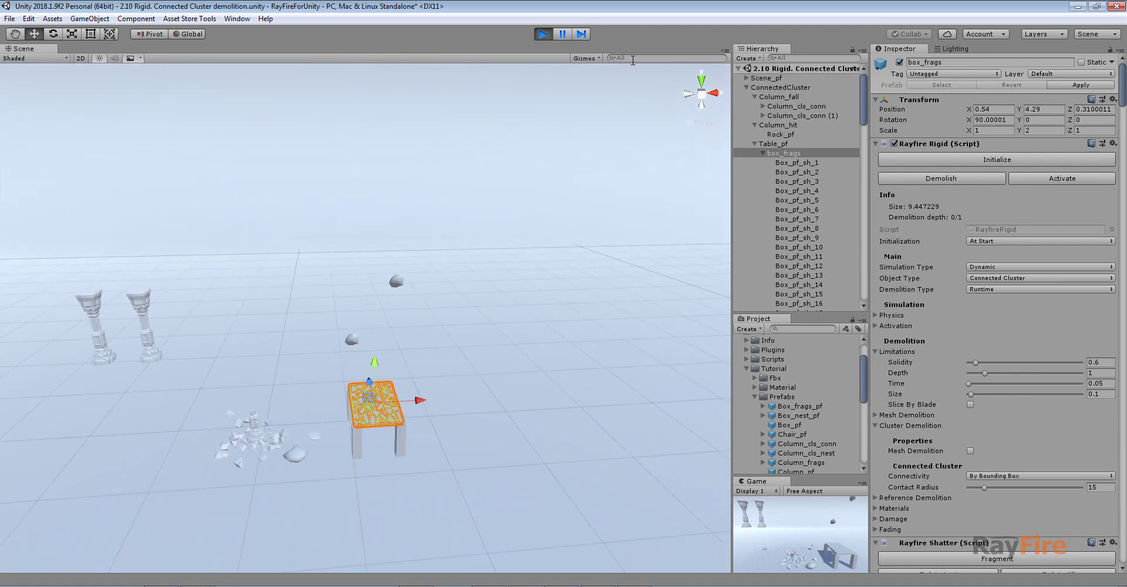
Initialize the Rock above the table's edge to drop it onto the tabletop, and view the impact area from above
click(355, 338)
scroll(388, 330, up, 2)
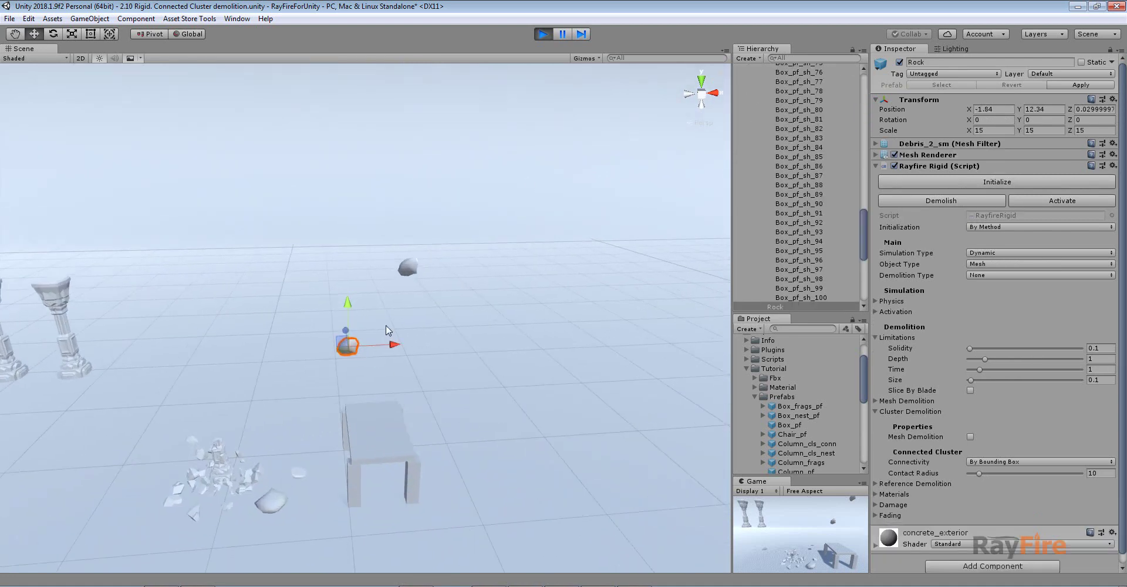
click(958, 182)
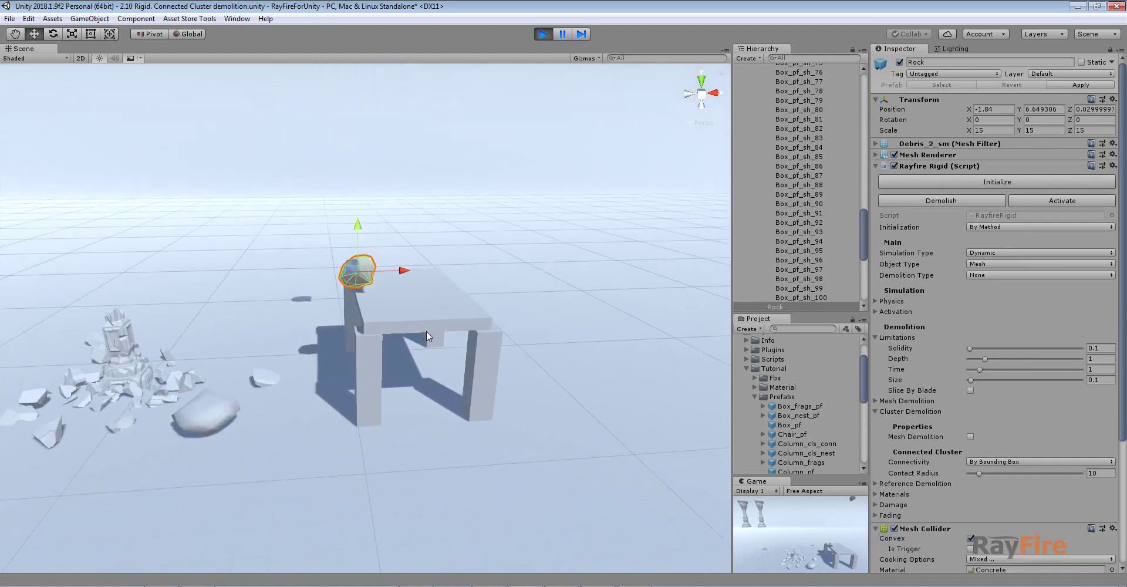
alt+drag(387, 306, 434, 329)
Inspect the remaining box_frags_cls cluster and detached fragments such as Box_pf_sh_84 and Box_pf_sh_19 around the hole in the tabletop
click(437, 323)
scroll(430, 327, up, 5)
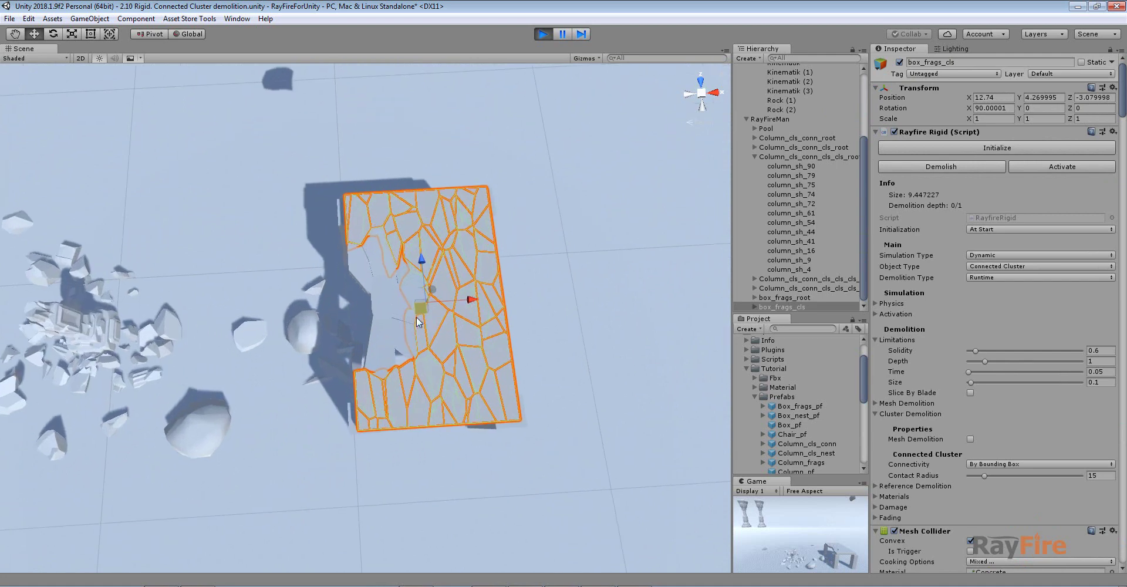
scroll(431, 327, up, 1)
click(380, 206)
click(368, 236)
click(405, 274)
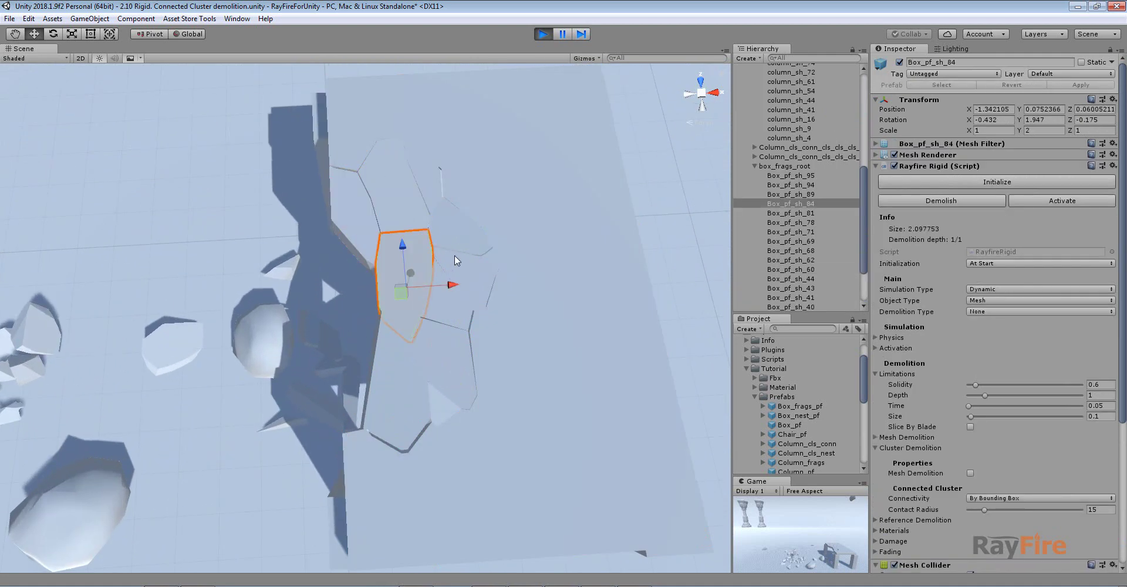
click(458, 247)
click(402, 382)
alt+drag(403, 382, 365, 261)
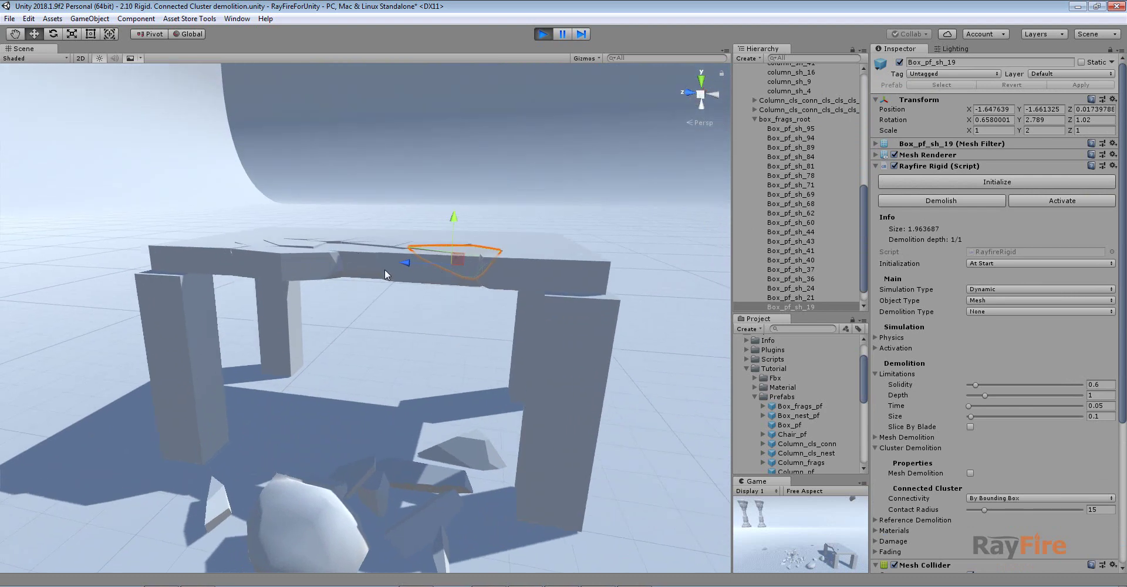
alt+drag(467, 248, 347, 352)
Initialize Rock (1) to drop it onto the opposite edge of the damaged tabletop
click(361, 107)
alt+drag(398, 316, 359, 386)
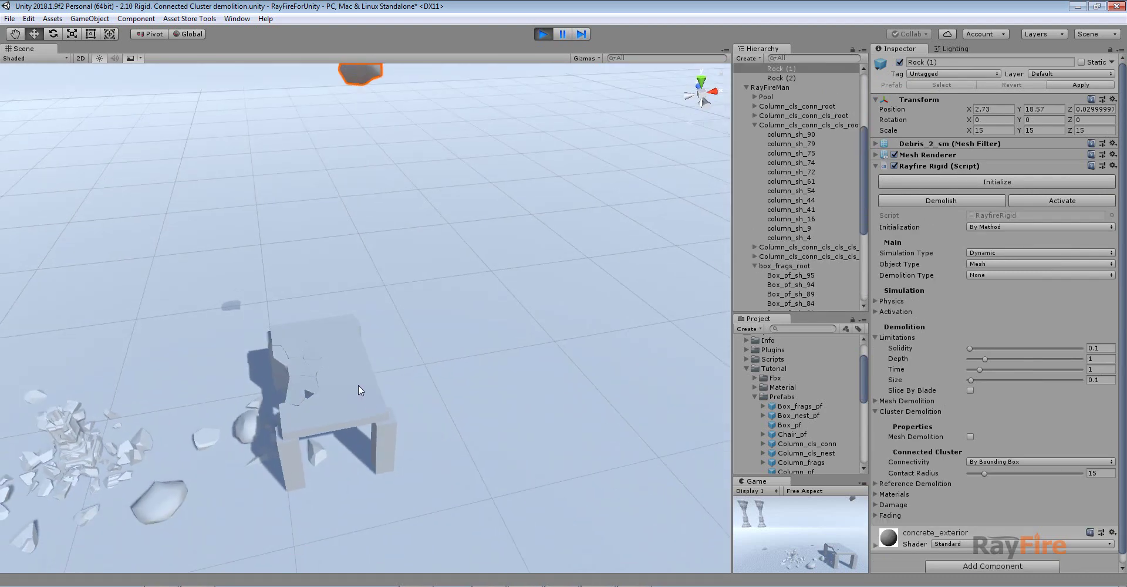
click(36, 60)
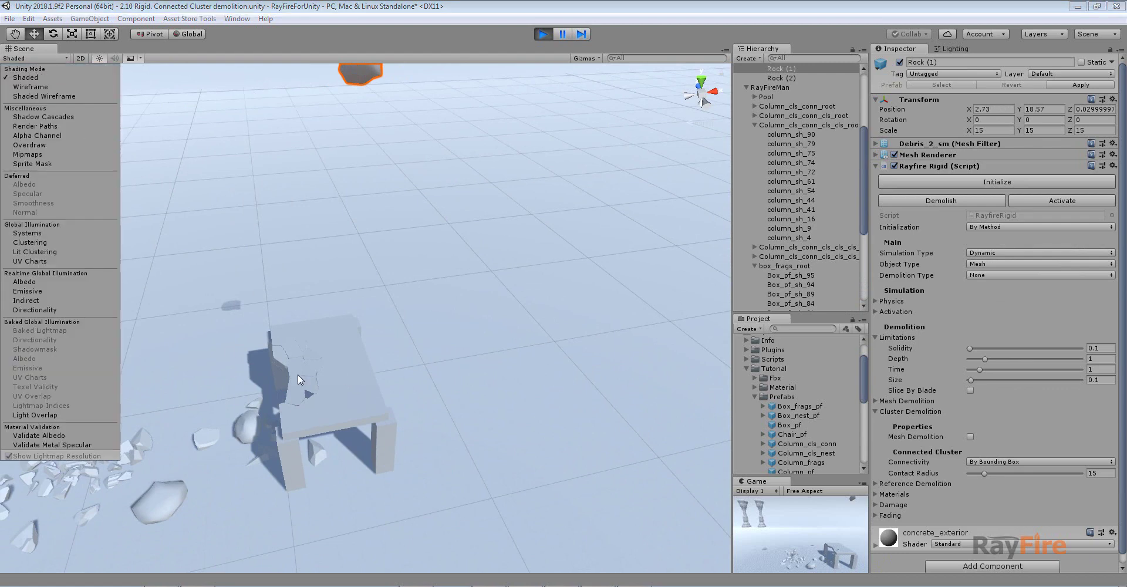
click(361, 21)
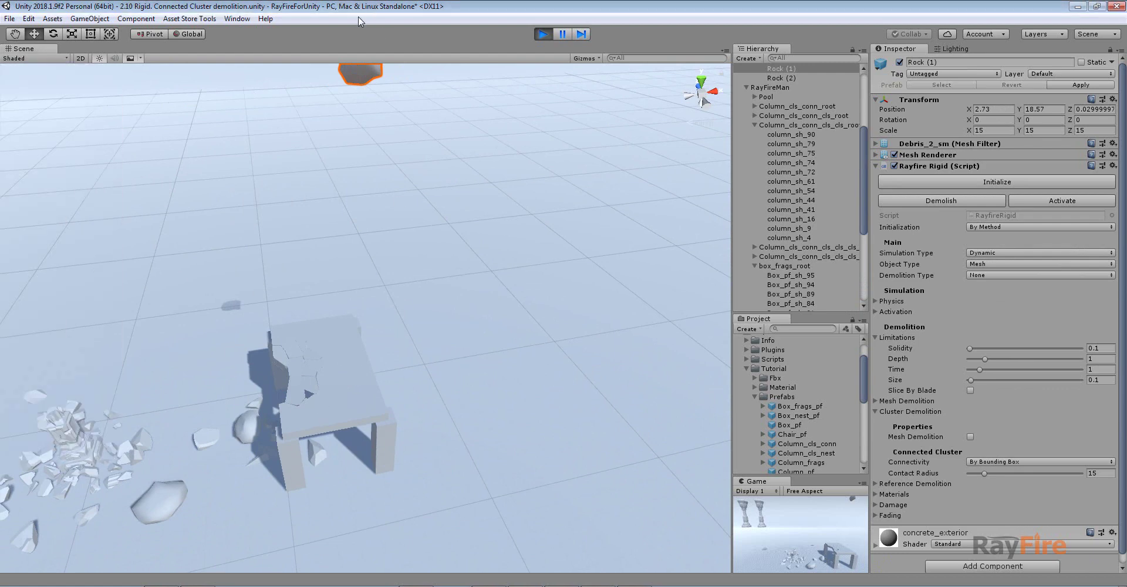
click(1042, 178)
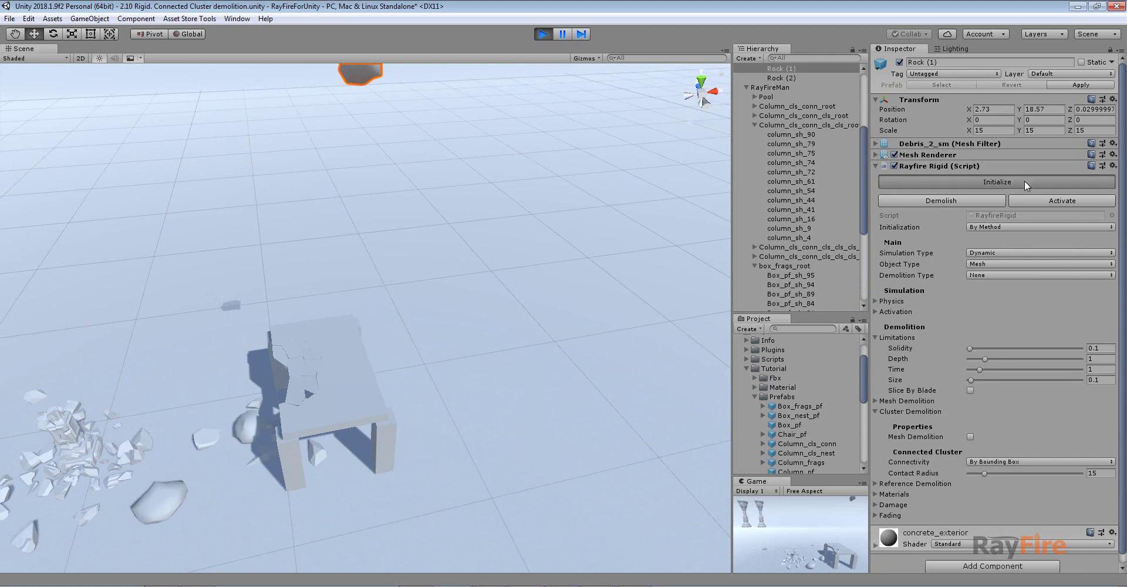
Select the remaining tabletop cluster box_frags_cls_cls and examine its narrowed shape from above
click(323, 421)
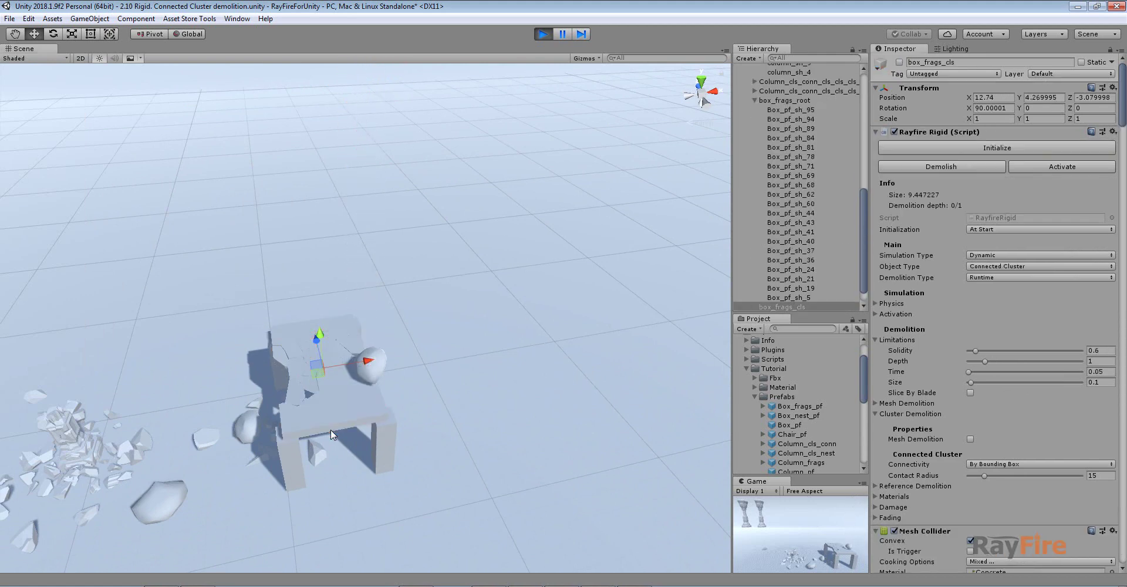
click(351, 424)
scroll(351, 418, up, 4)
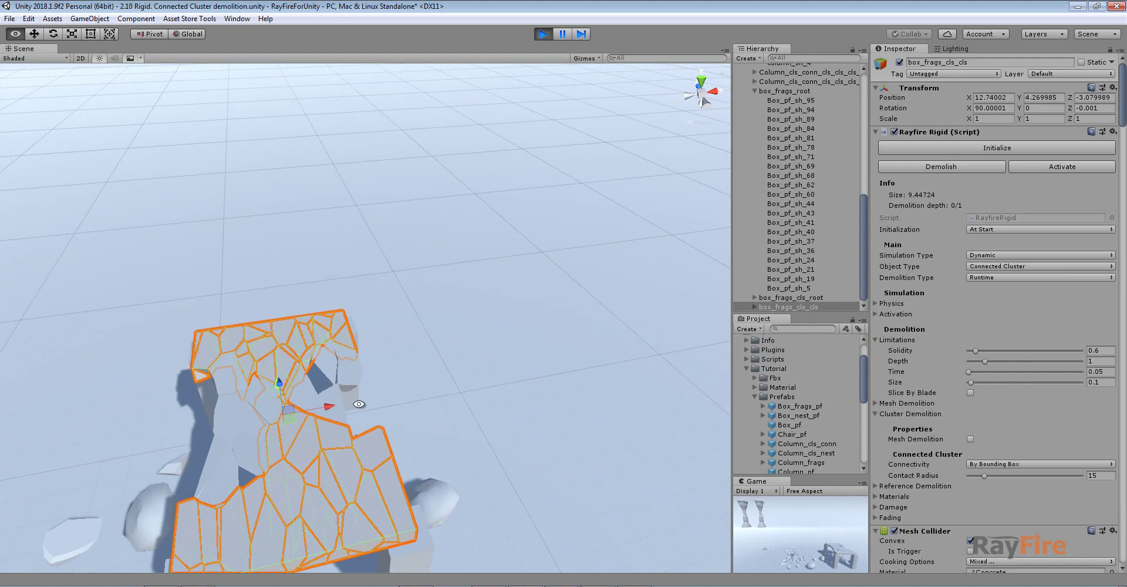
alt+drag(326, 399, 386, 353)
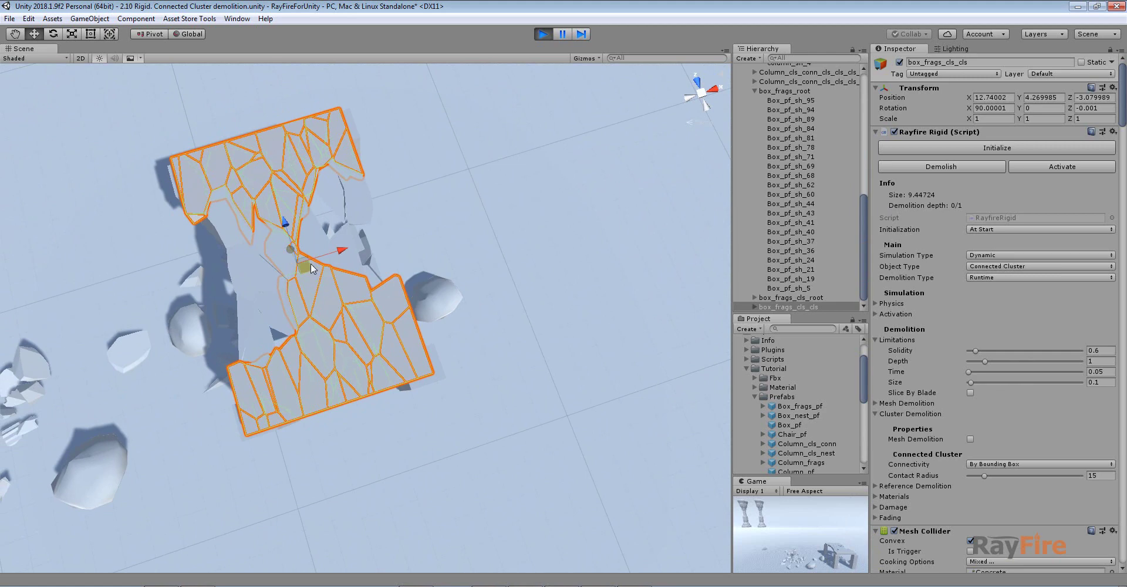
scroll(308, 268, down, 5)
scroll(347, 291, down, 4)
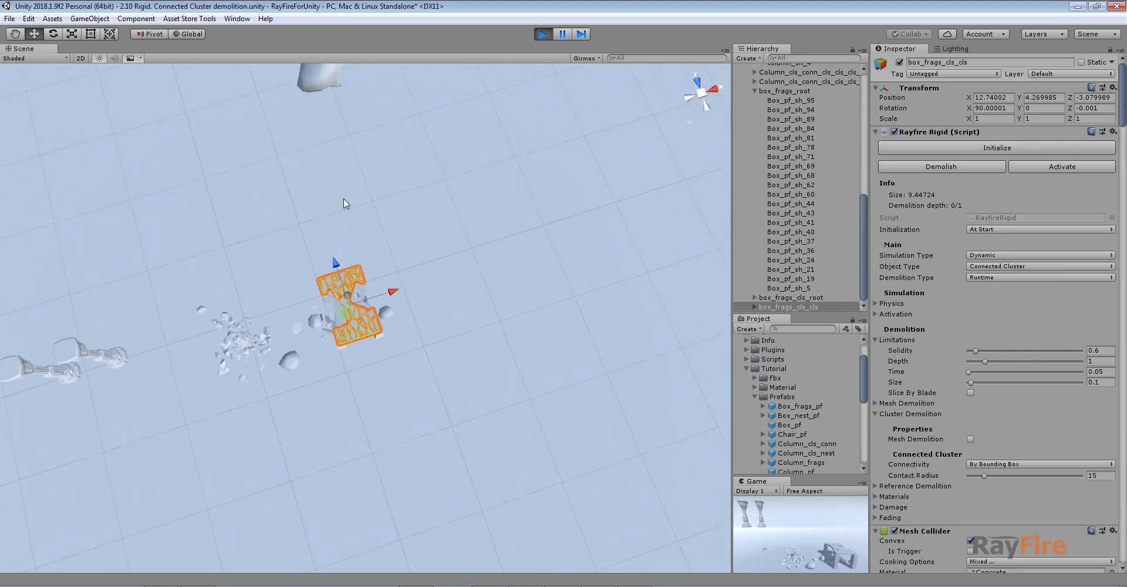
Initialize Rock (2) high above the table to drop it onto the narrow middle of the tabletop
click(324, 78)
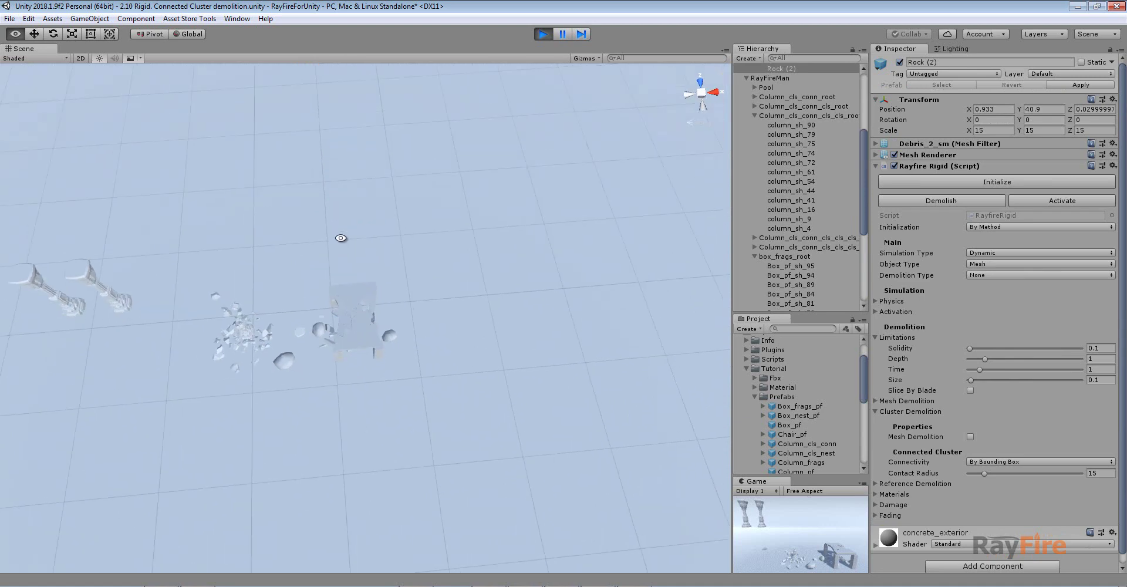
scroll(347, 332, up, 6)
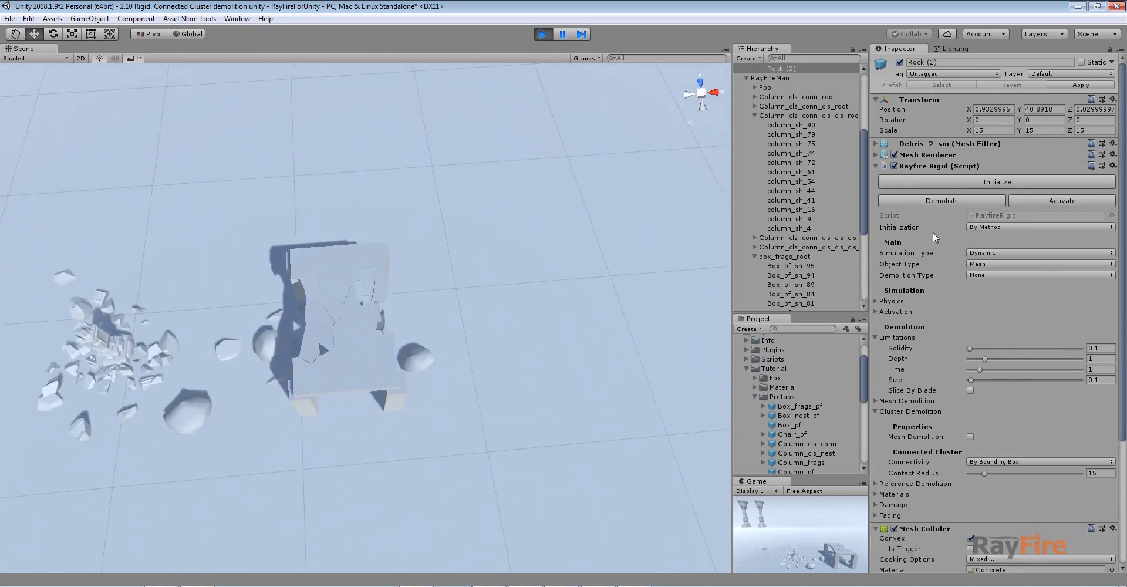
scroll(400, 405, up, 4)
click(331, 421)
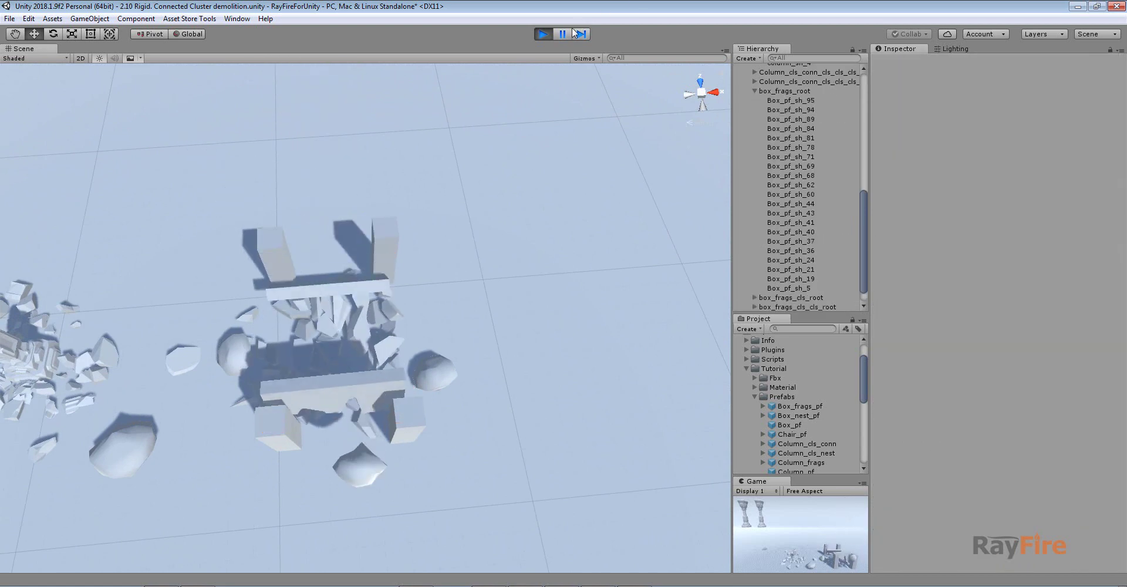
Select a broken half of the tabletop and examine how it settles among the table legs from several angles
click(330, 376)
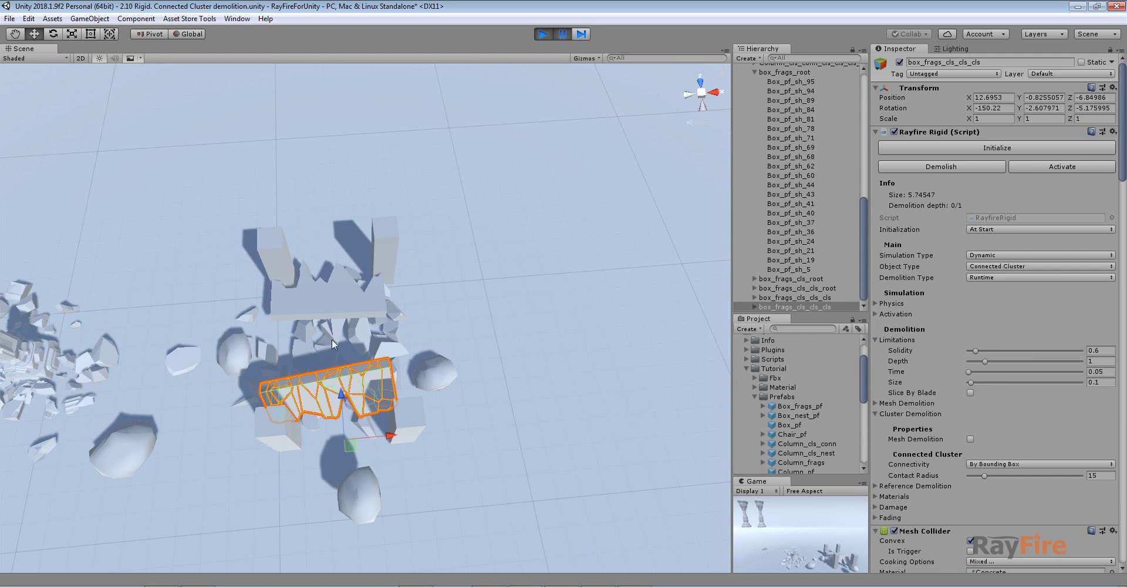
click(318, 300)
scroll(329, 327, up, 5)
middle_drag(389, 457, 440, 146)
scroll(440, 147, down, 3)
click(365, 311)
alt+drag(365, 312, 672, 241)
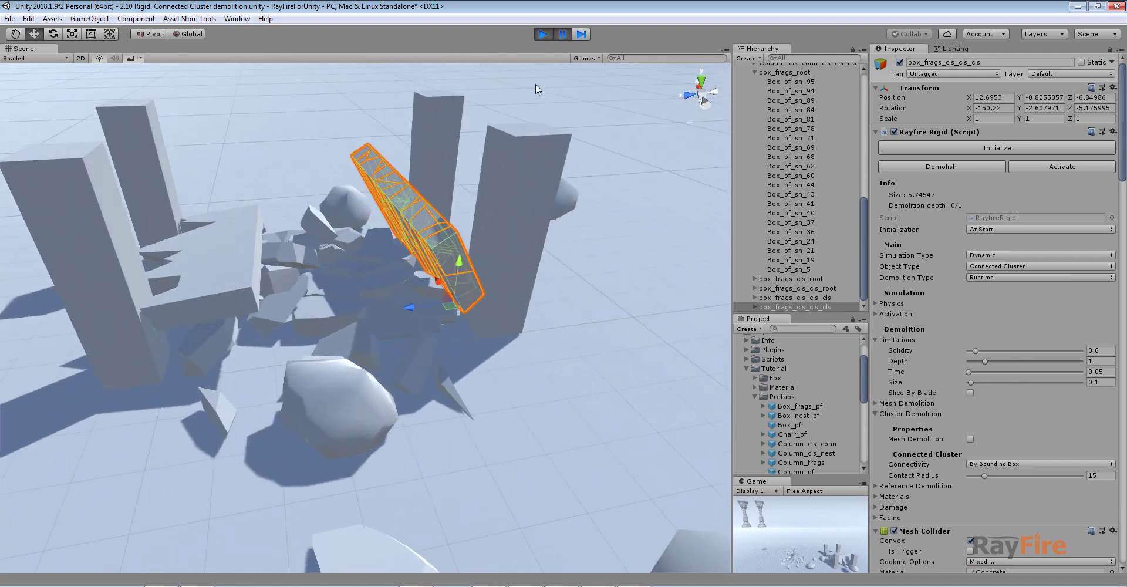
scroll(398, 259, down, 3)
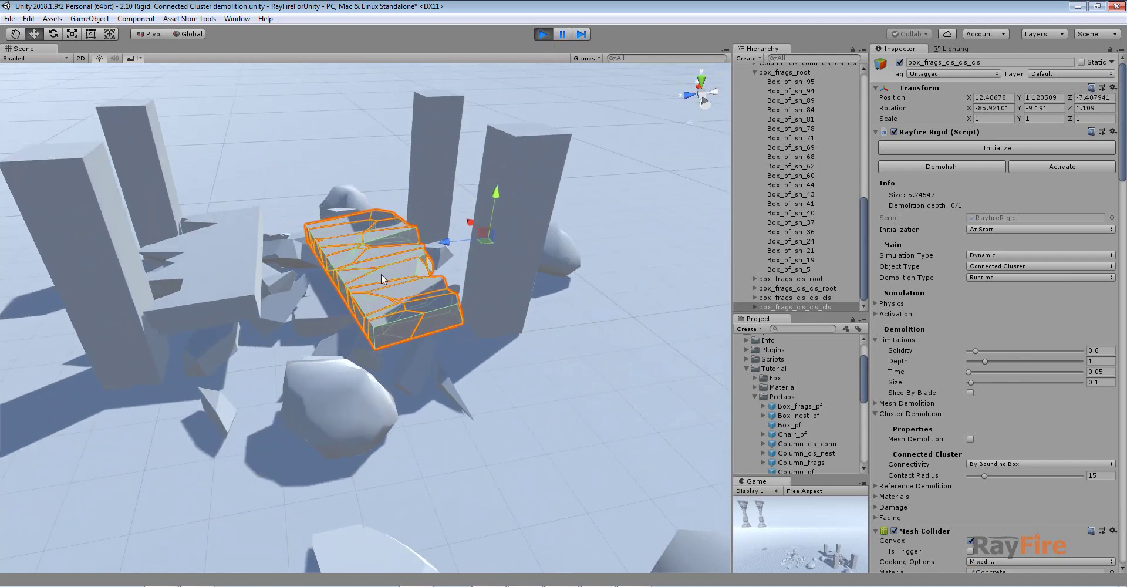
scroll(413, 267, down, 8)
alt+drag(434, 267, 189, 293)
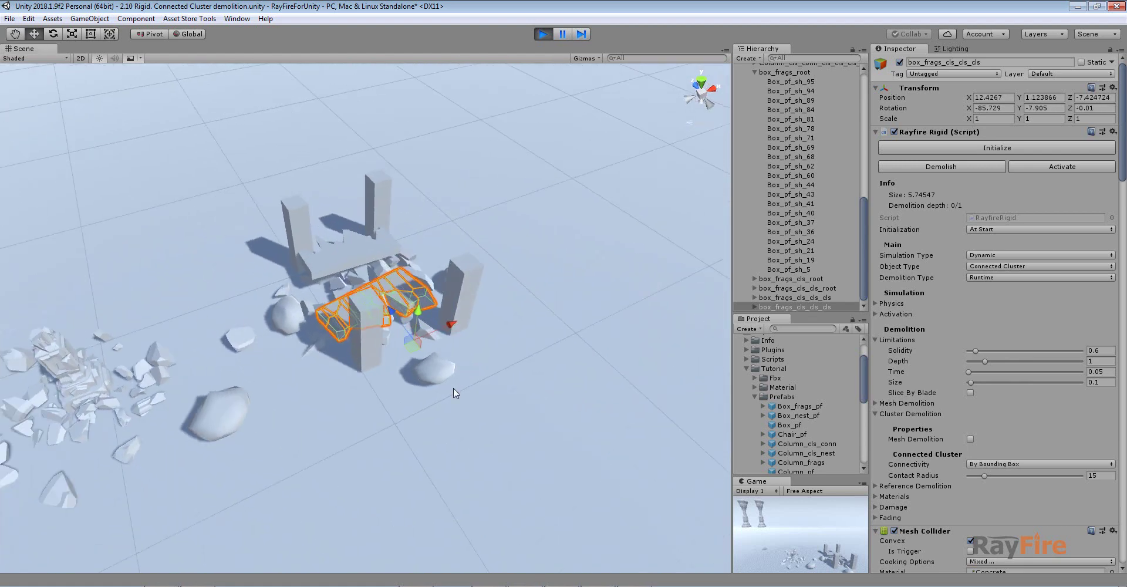
Move the selected tabletop half clear of the table legs to about X 17.4, let it fall and select its remaining cluster
click(1089, 474)
middle_drag(439, 292, 359, 360)
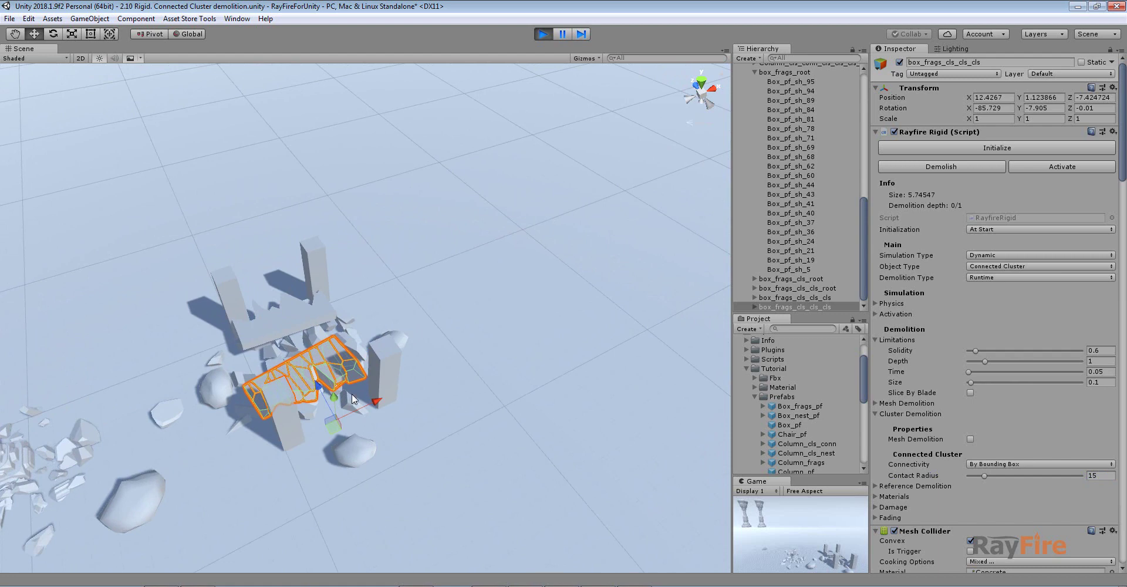
alt+drag(345, 433, 270, 326)
drag(299, 364, 434, 46)
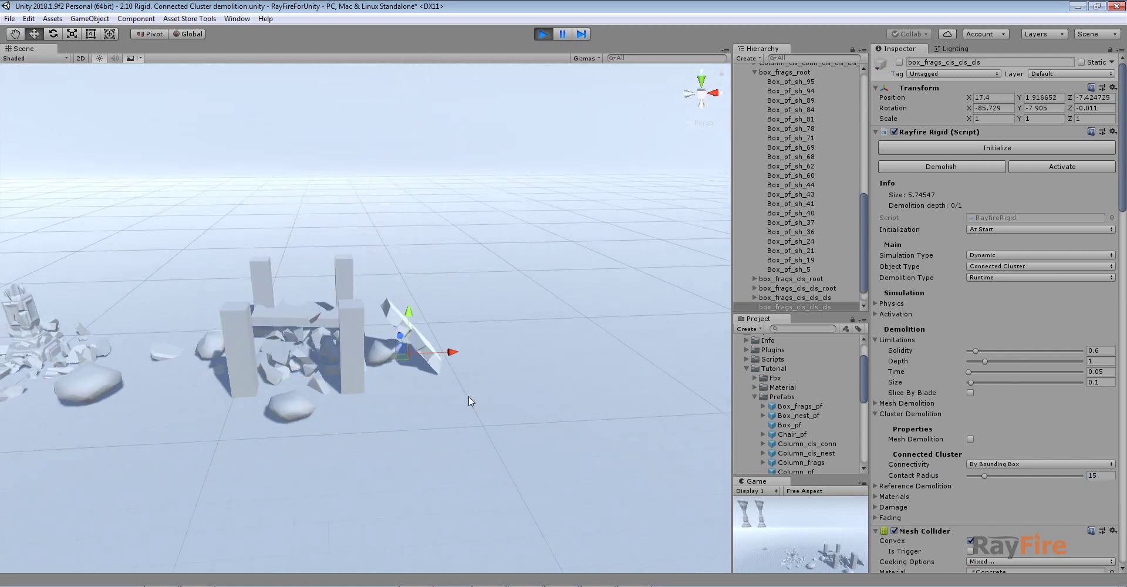
click(418, 353)
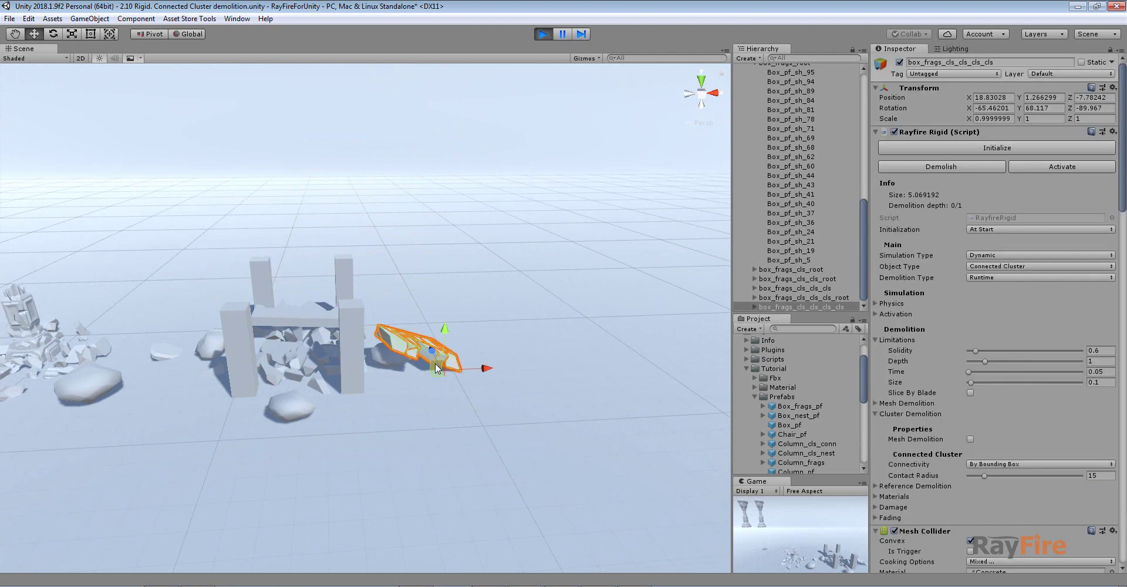
Lift and drop the selected tabletop cluster beside the table, repeat with its remaining piece, and select the cluster that is left
drag(435, 369, 531, 101)
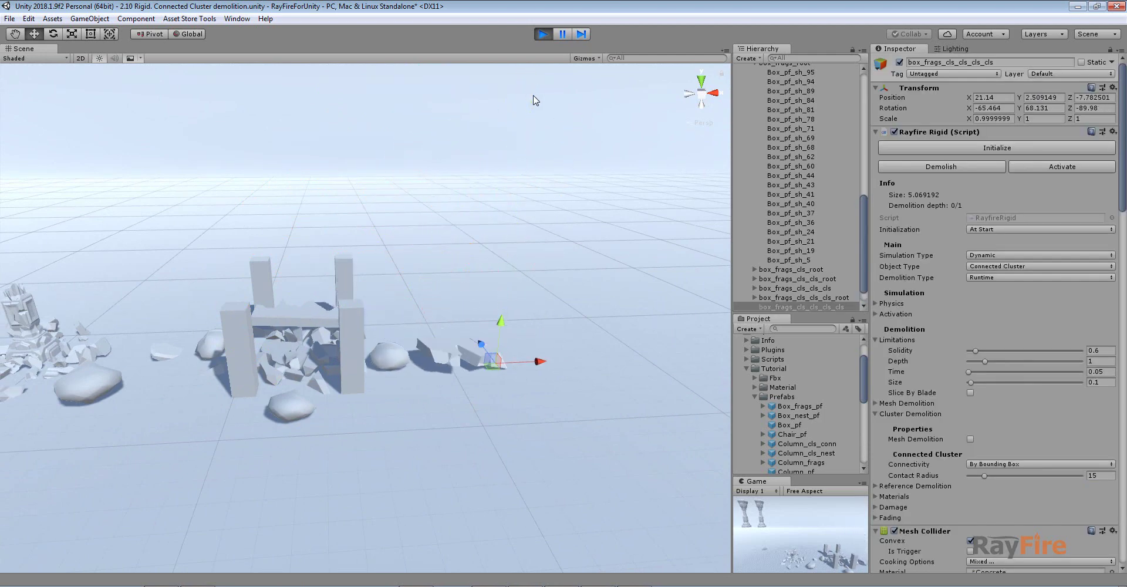
click(468, 371)
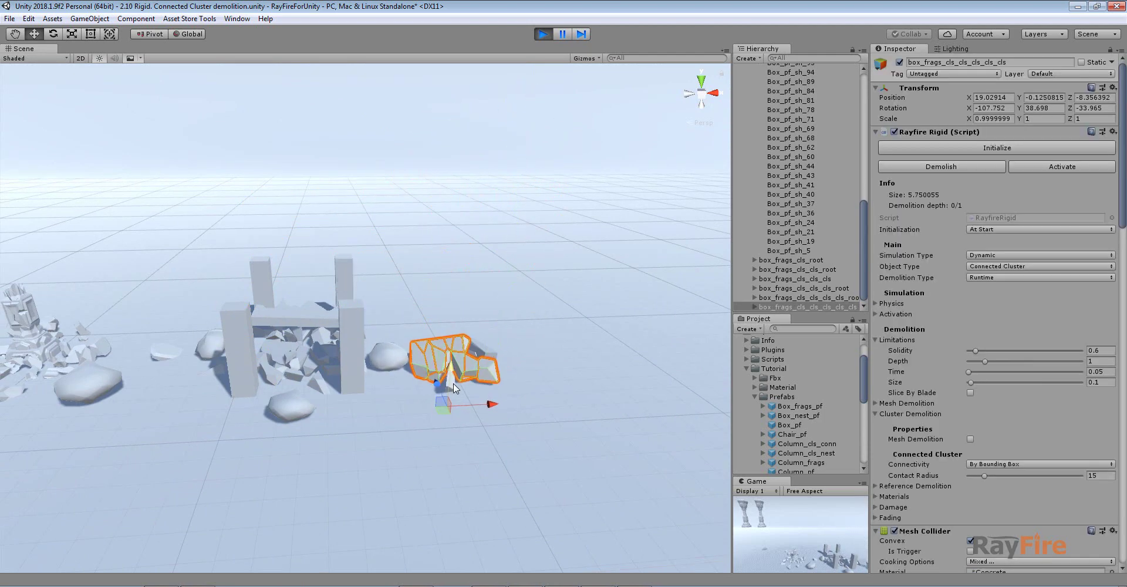
drag(443, 396, 398, 180)
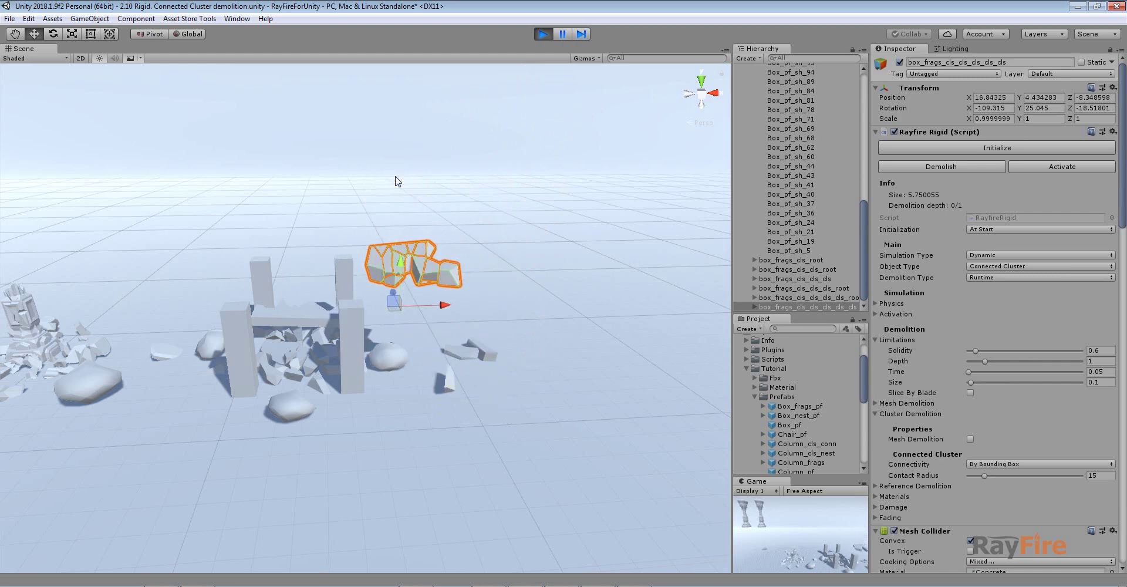
click(424, 350)
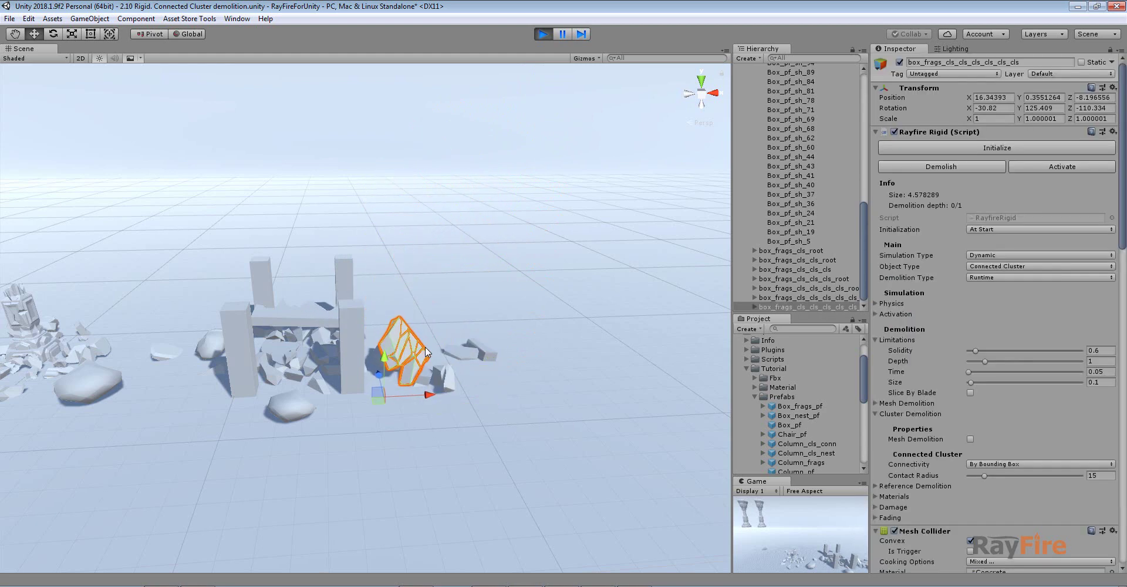
scroll(425, 347, down, 3)
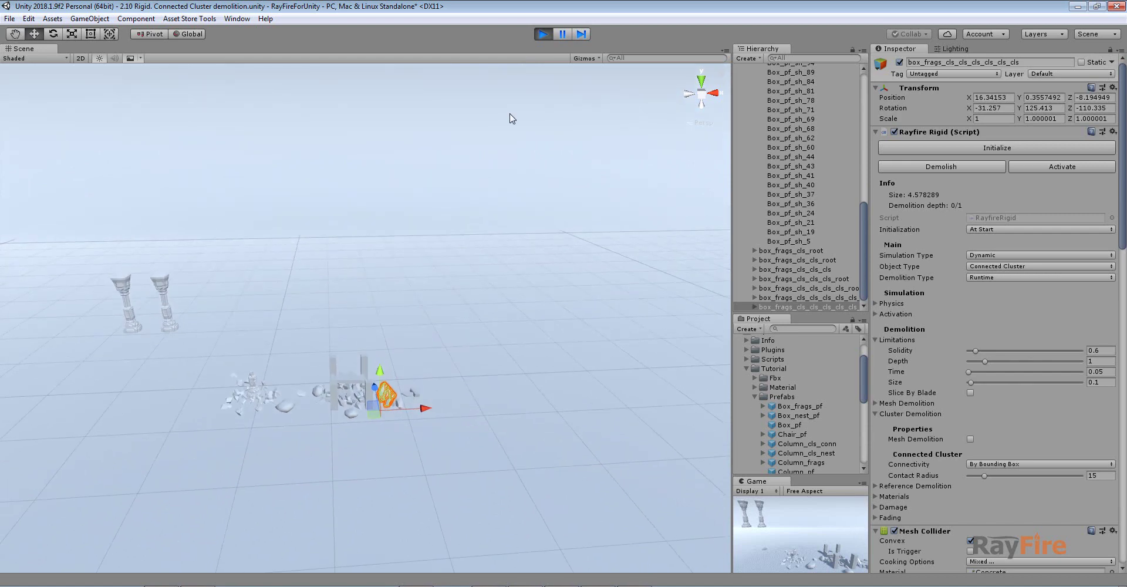
Stop the simulation and open the 2.13 Rigid. Damage scene, saving the changes to the current scene
click(542, 34)
alt+drag(464, 197, 449, 202)
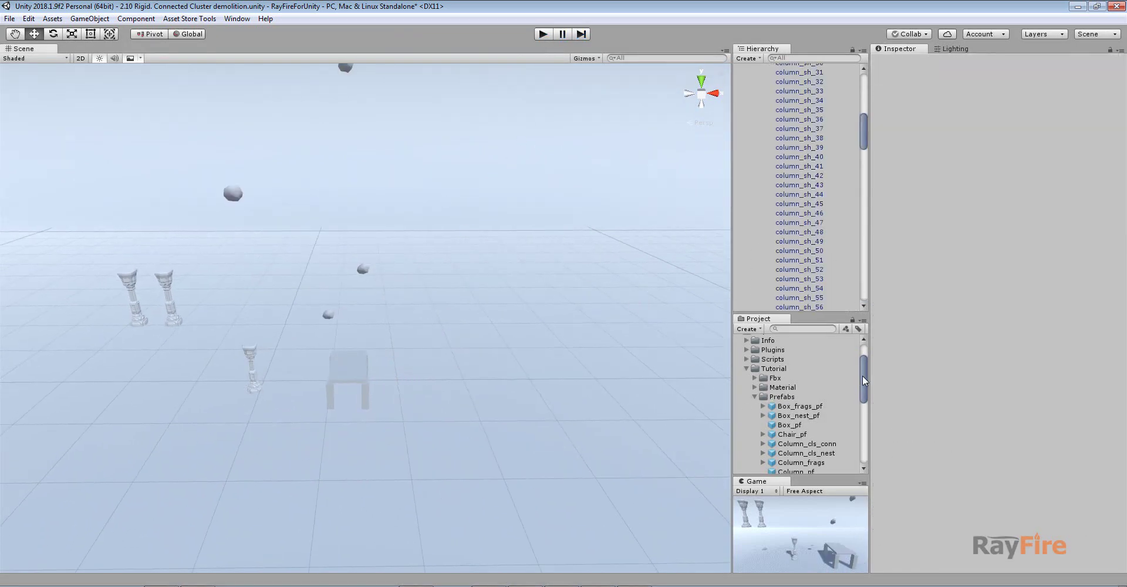
drag(861, 375, 857, 432)
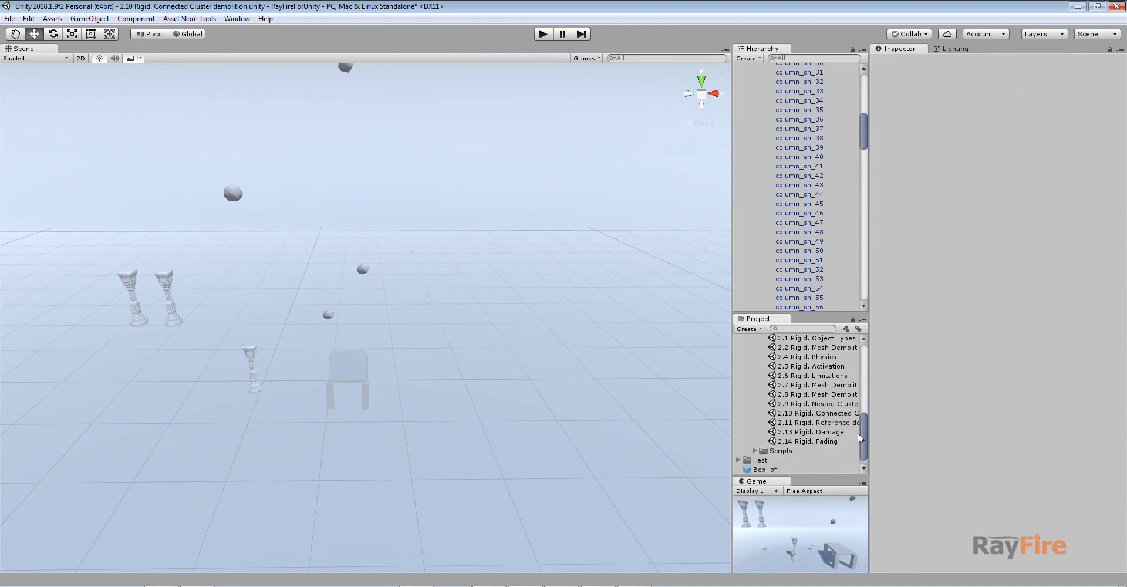
double_click(834, 433)
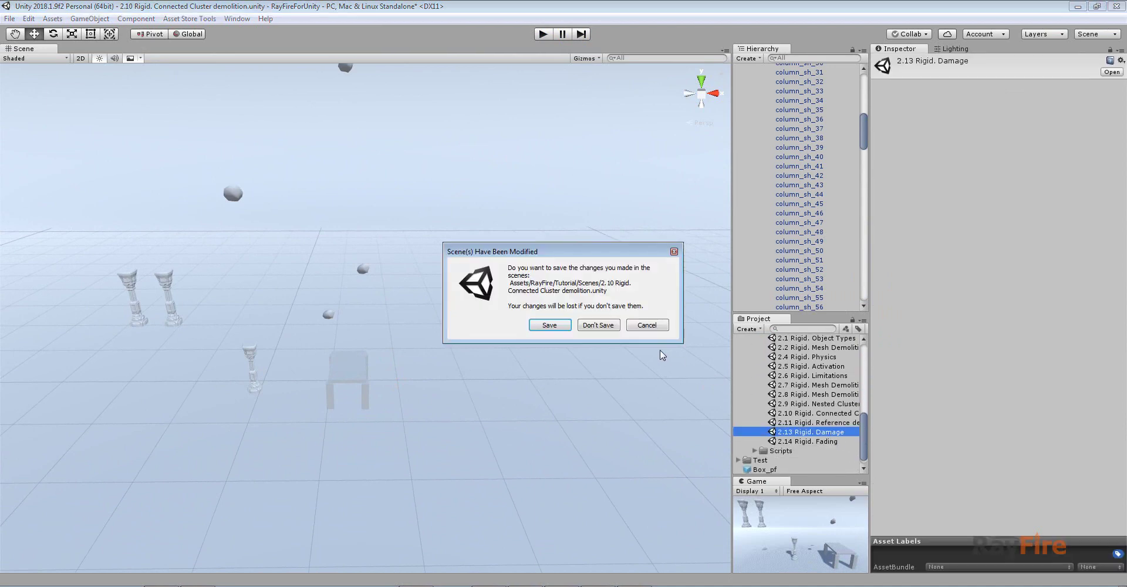
click(550, 326)
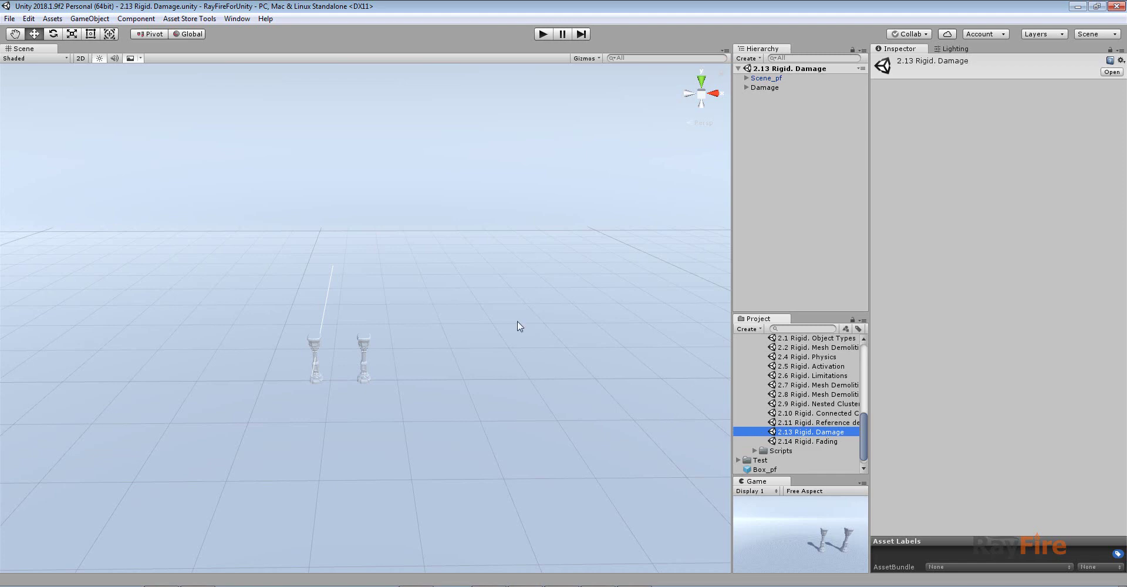
Frame the gun's column from an angle and move the ApplyDamage object away from the columns to Z -5.63
click(316, 343)
key(f)
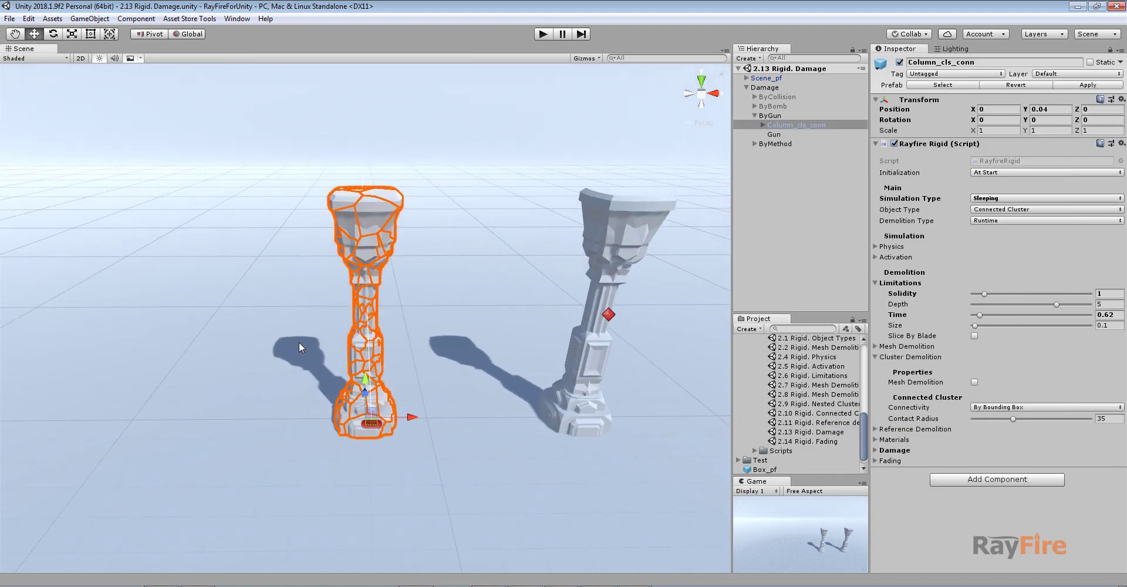
alt+drag(298, 346, 457, 366)
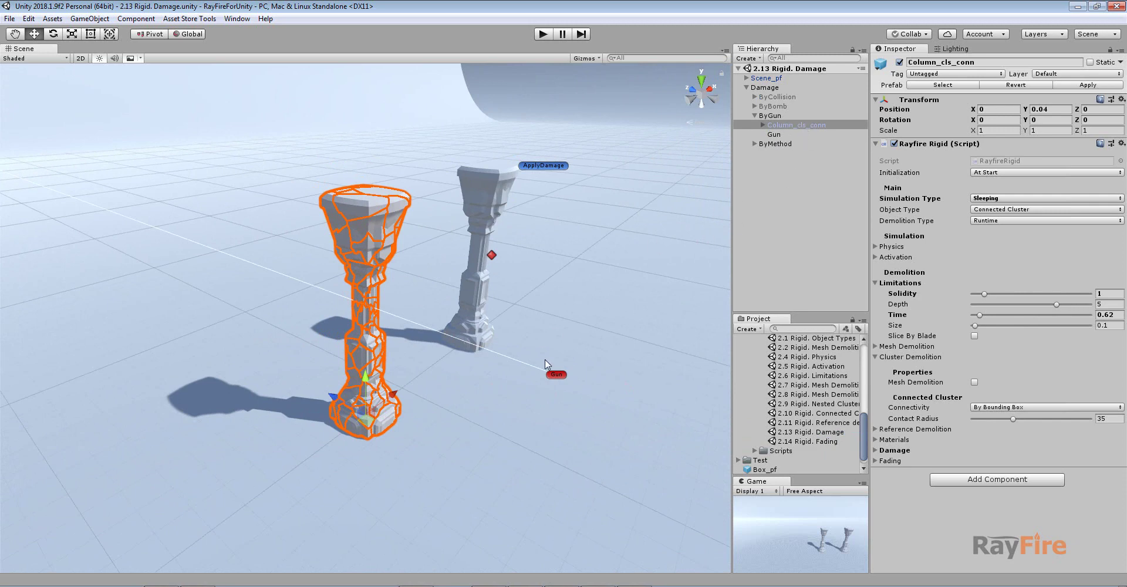
click(557, 375)
click(542, 166)
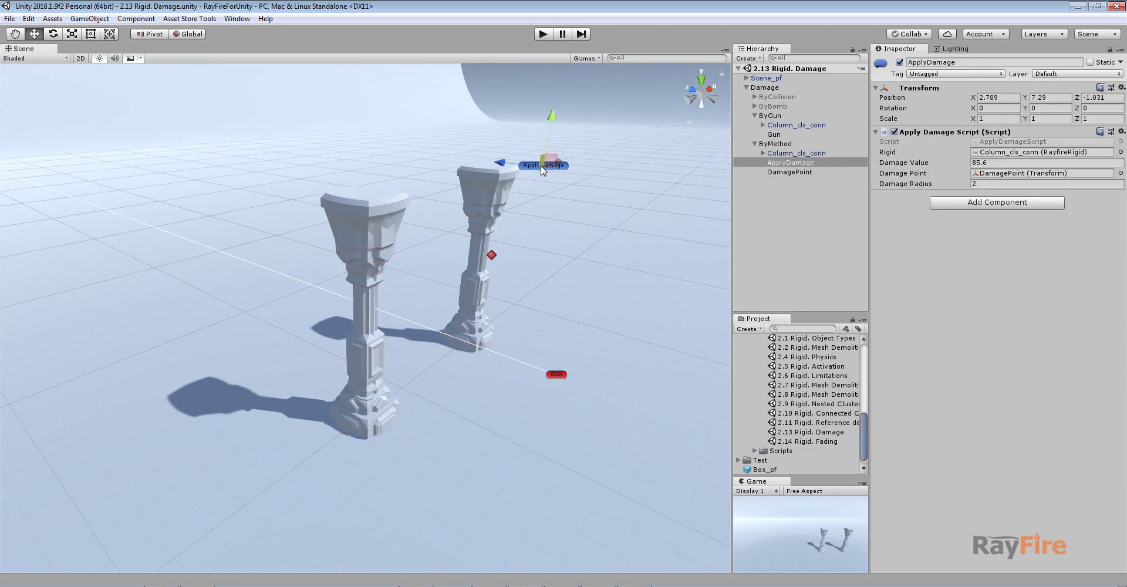
drag(500, 163, 621, 199)
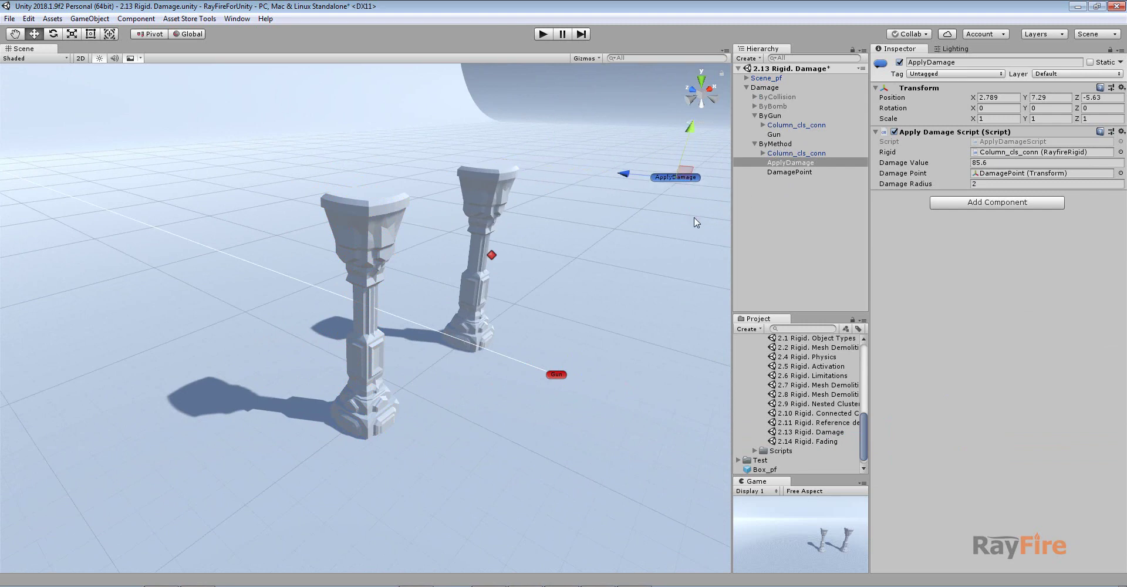
Review the Gun and its target column, run the simulation and show the gun's hit preview on the column
click(558, 375)
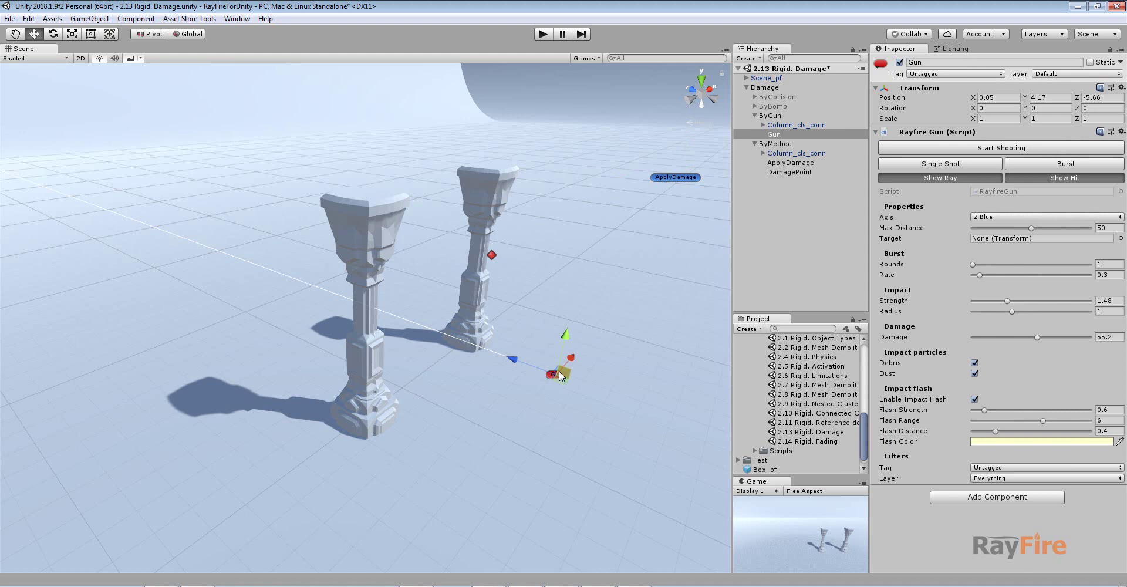
click(368, 226)
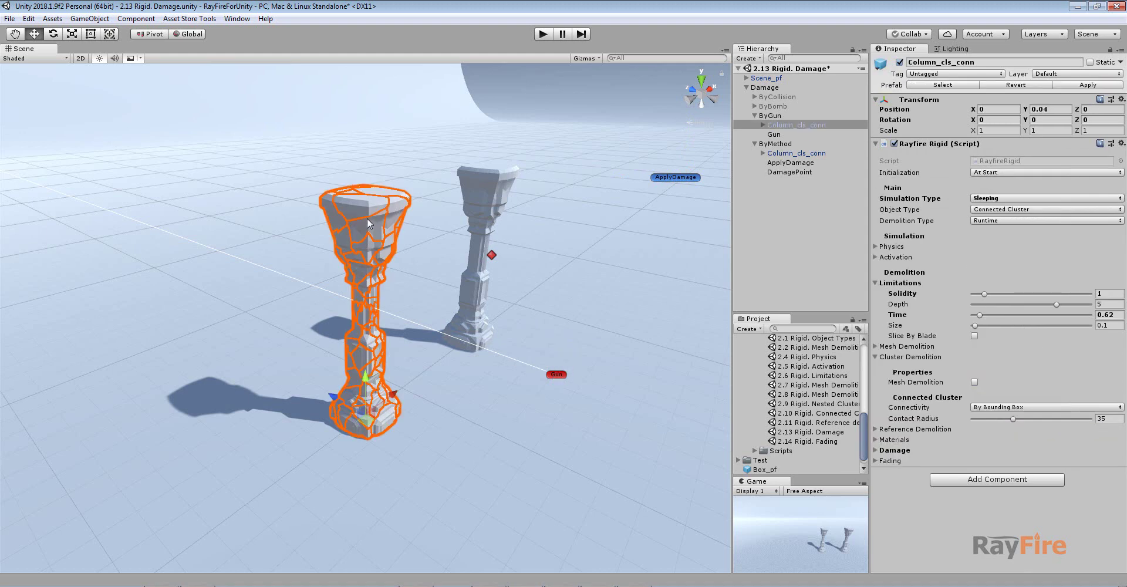
click(559, 375)
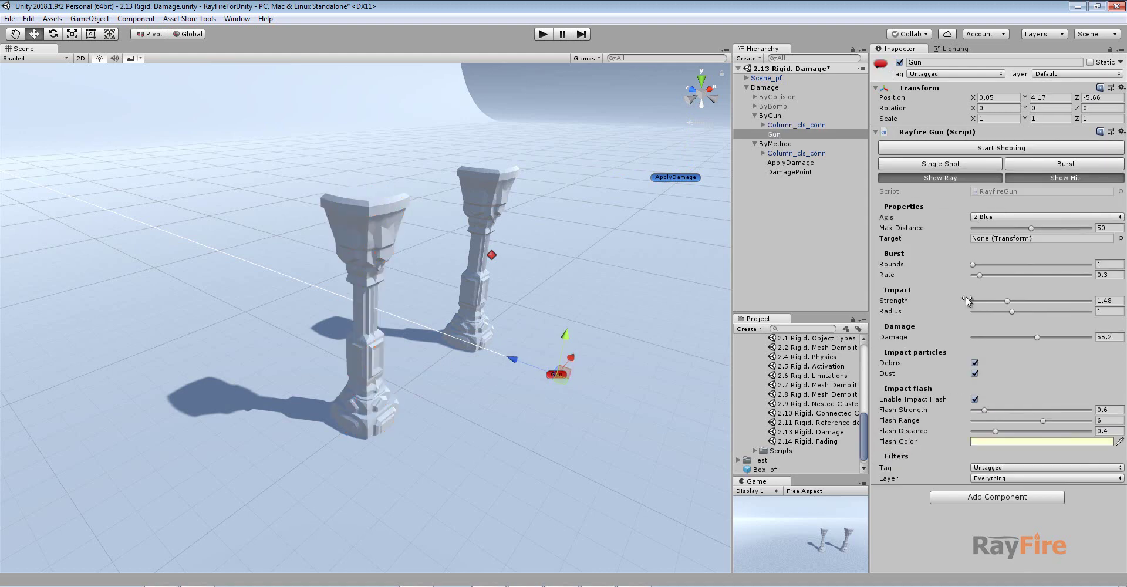
click(1081, 178)
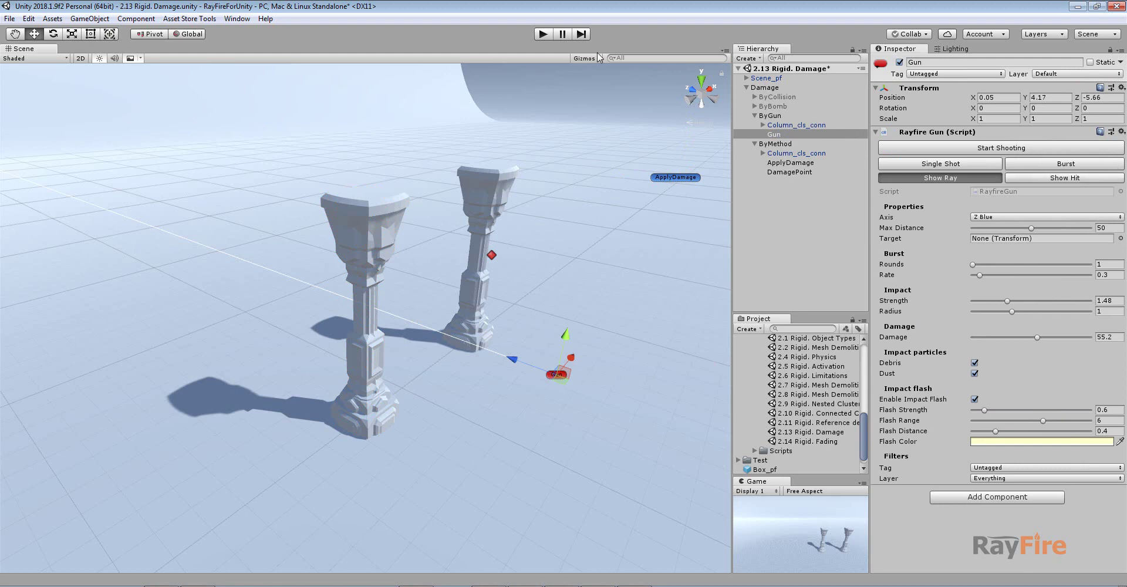
click(543, 34)
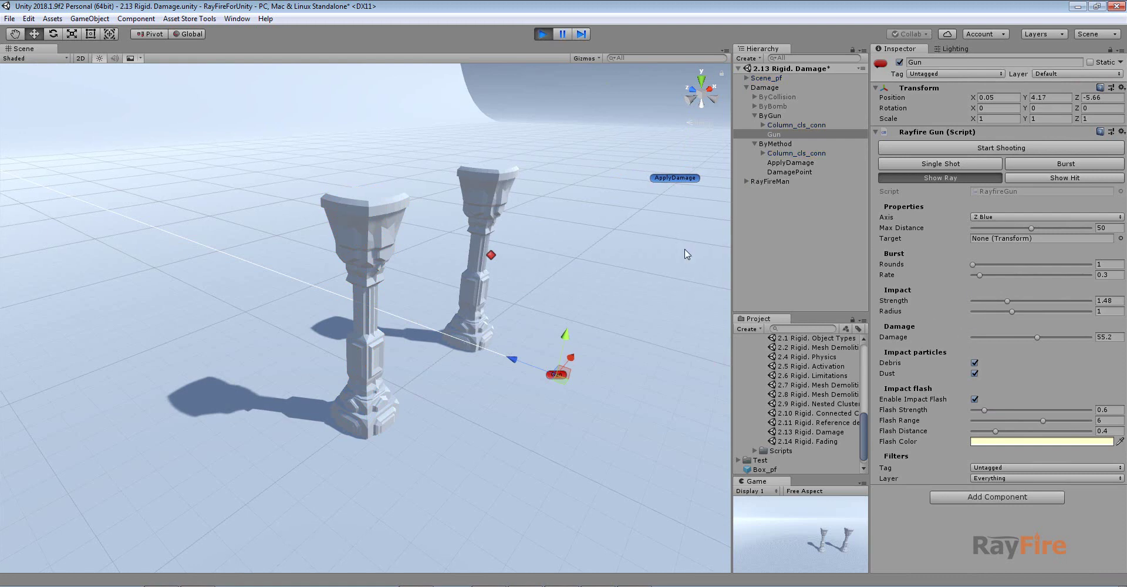
click(1068, 177)
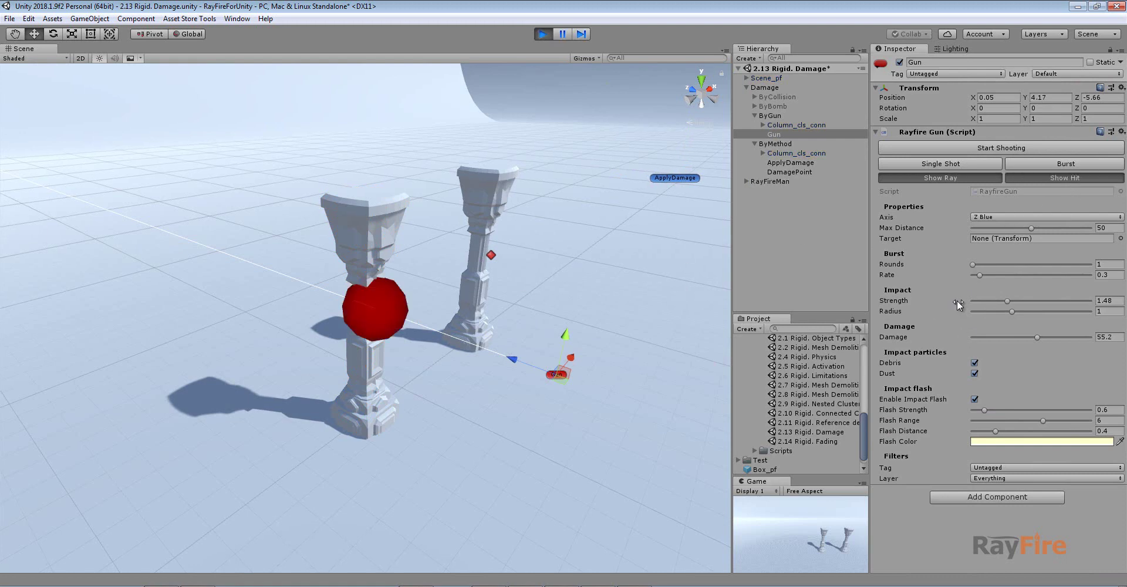
Set the gun's impact radius to 1.21, impact strength to 1.4 and damage to 57.2
mouse_move(1015, 311)
mouse_down()
mouse_move(1037, 313)
mouse_move(1022, 315)
mouse_up()
click(1005, 300)
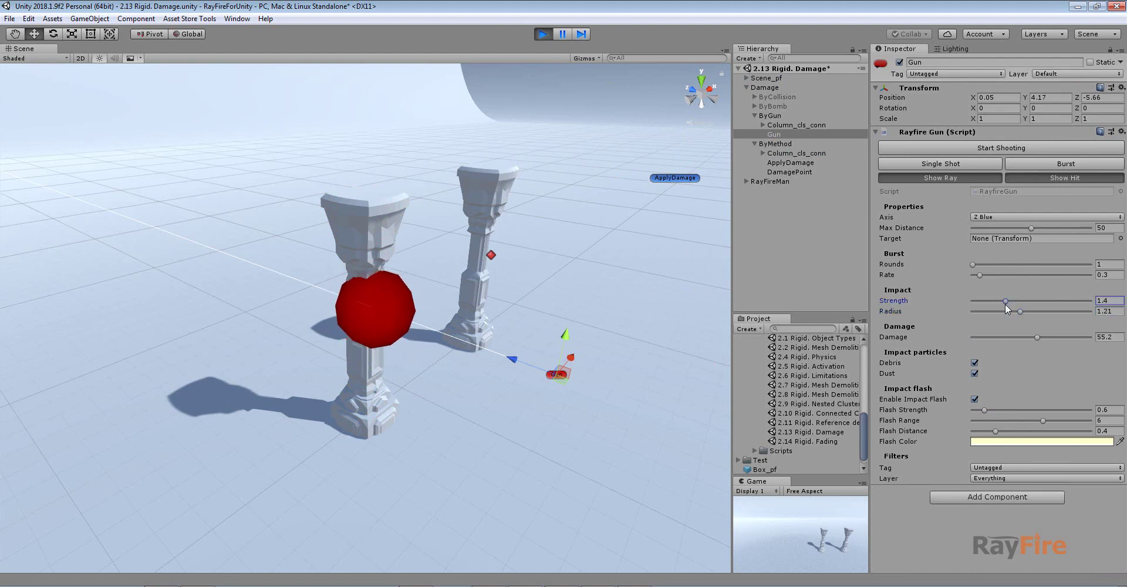
drag(1037, 336, 1039, 336)
Expand the Damage properties of the gun's column and compare its maximum damage with the gun's damage value
click(359, 223)
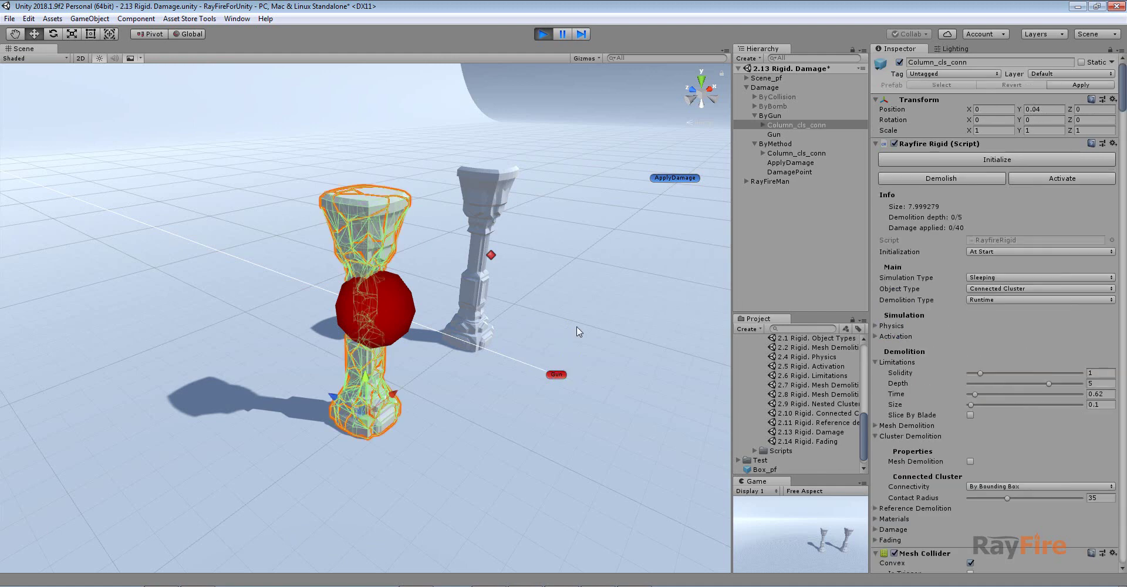
click(895, 436)
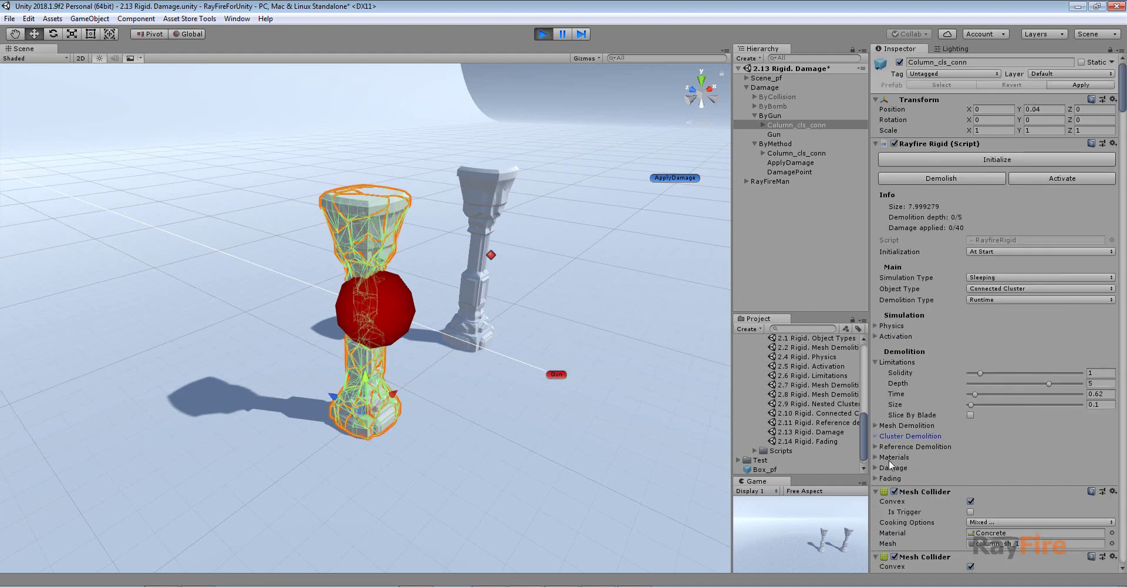
click(891, 468)
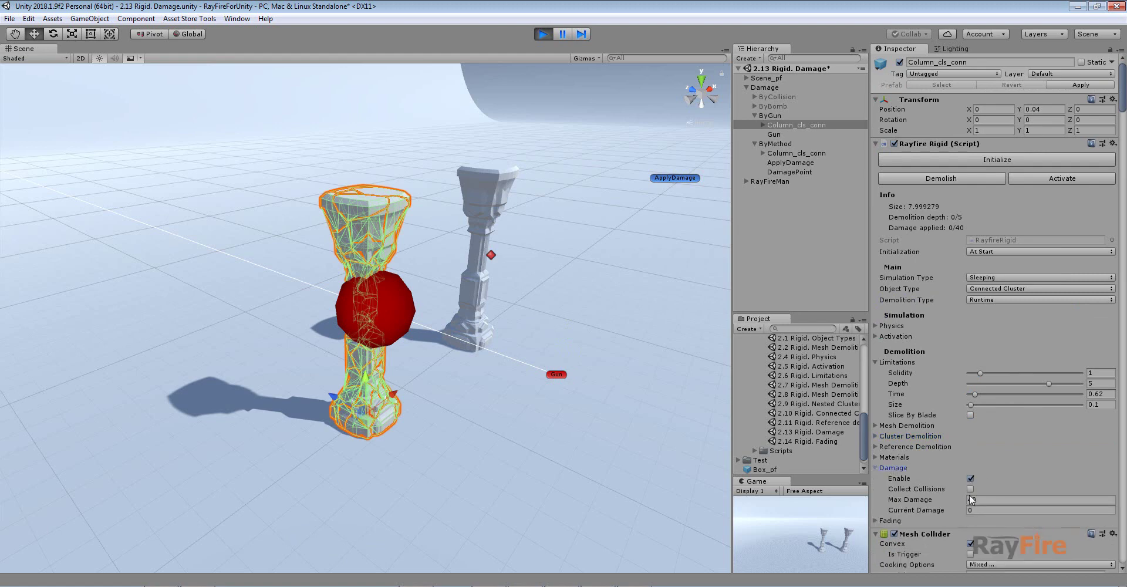
click(979, 500)
click(556, 374)
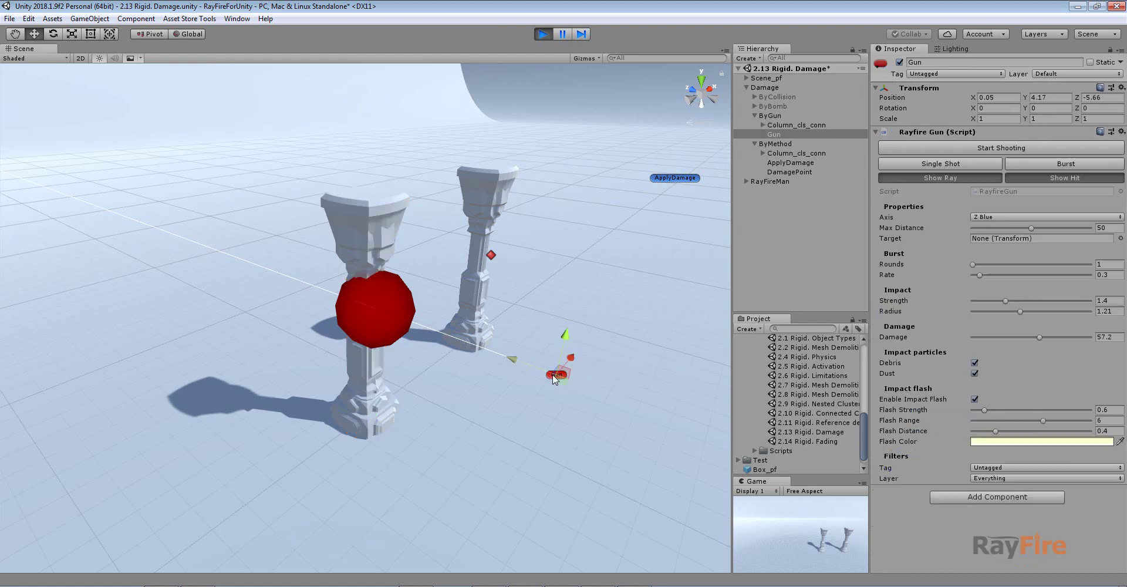
click(1110, 337)
Hide the gun's hit preview, fire a single shot at the column and view the collapse from another angle
alt+drag(253, 336, 386, 278)
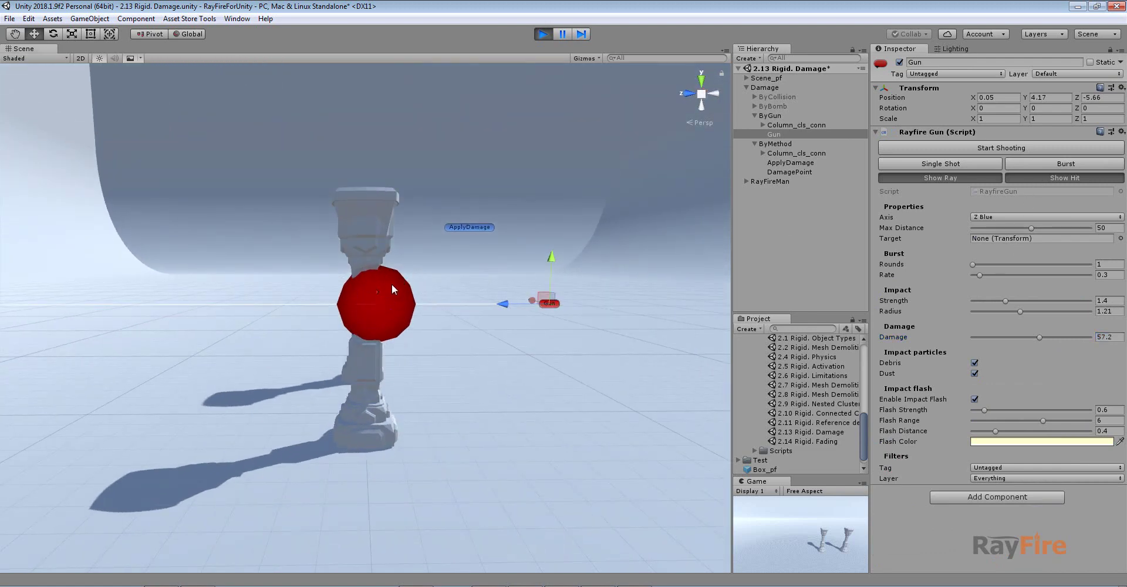
click(1050, 175)
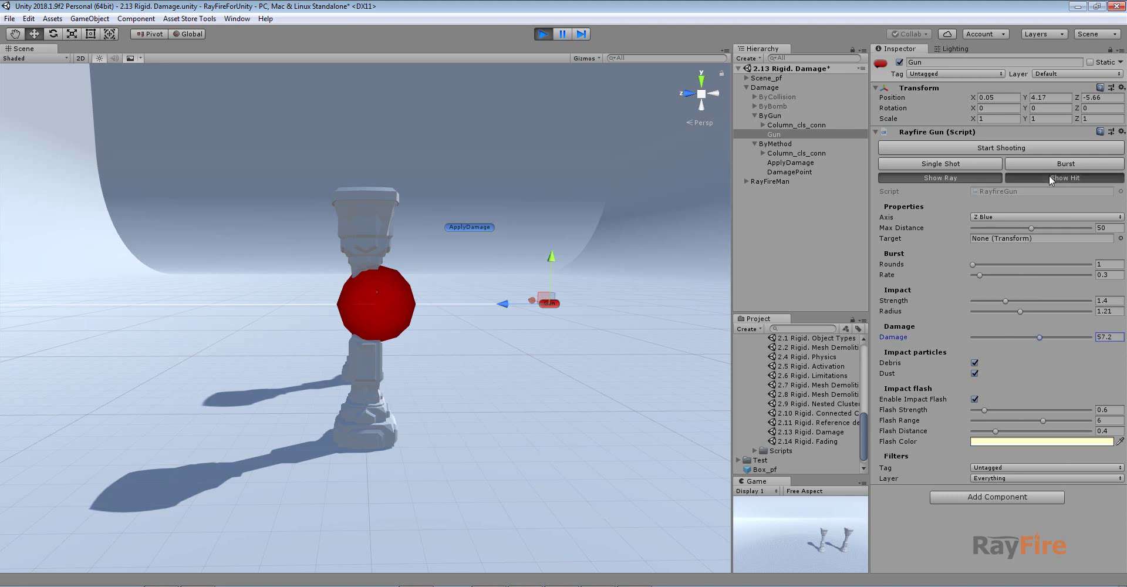
click(945, 163)
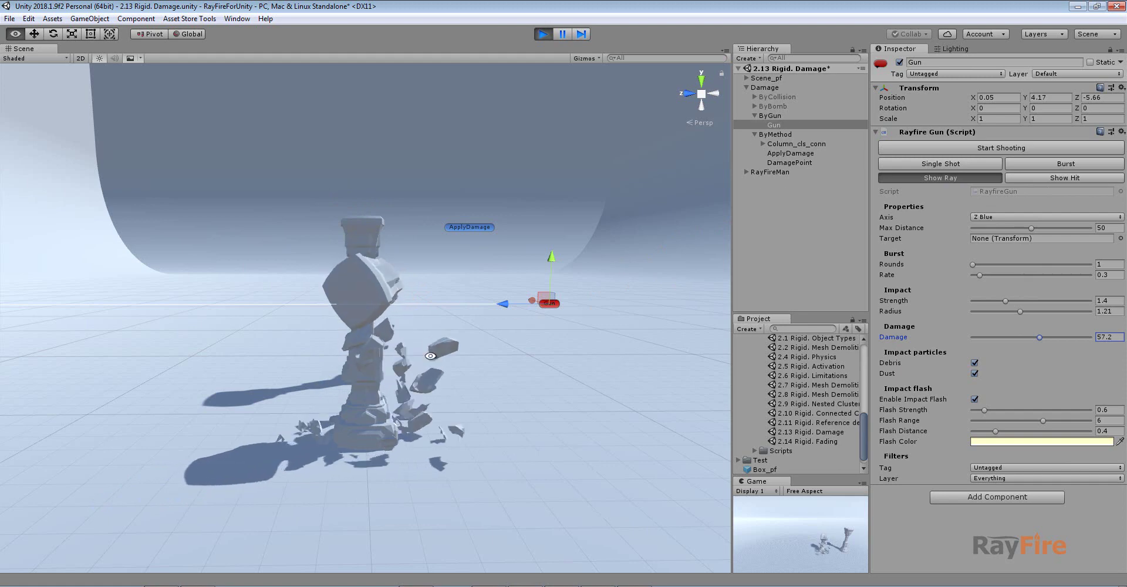
alt+drag(452, 322, 279, 385)
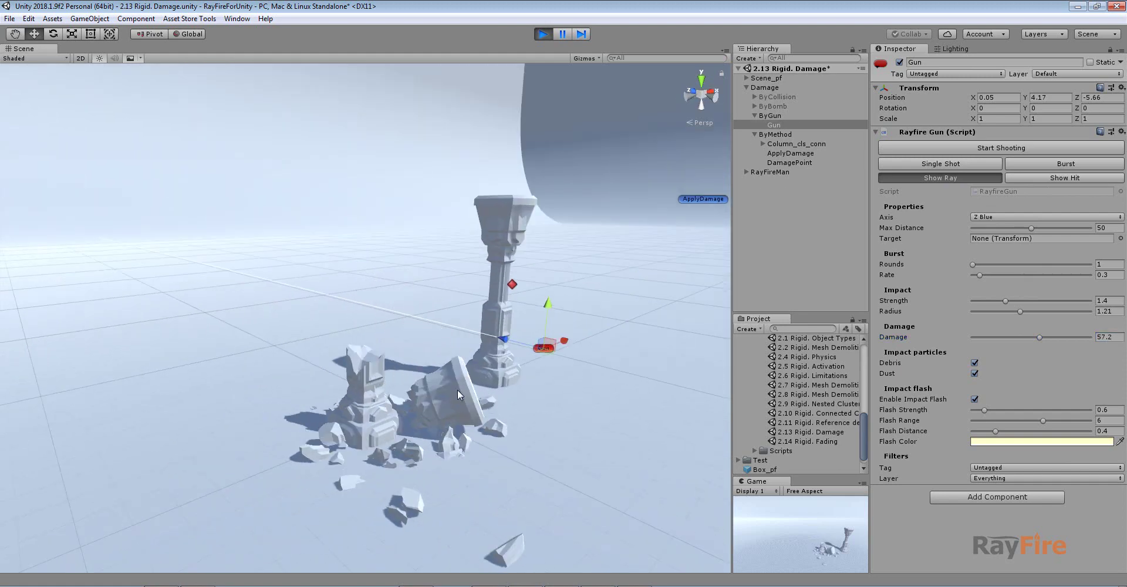
Lower the gun to about Y 2.08 and fire a single shot at the column's standing base
drag(550, 342, 507, 415)
alt+drag(457, 379, 416, 423)
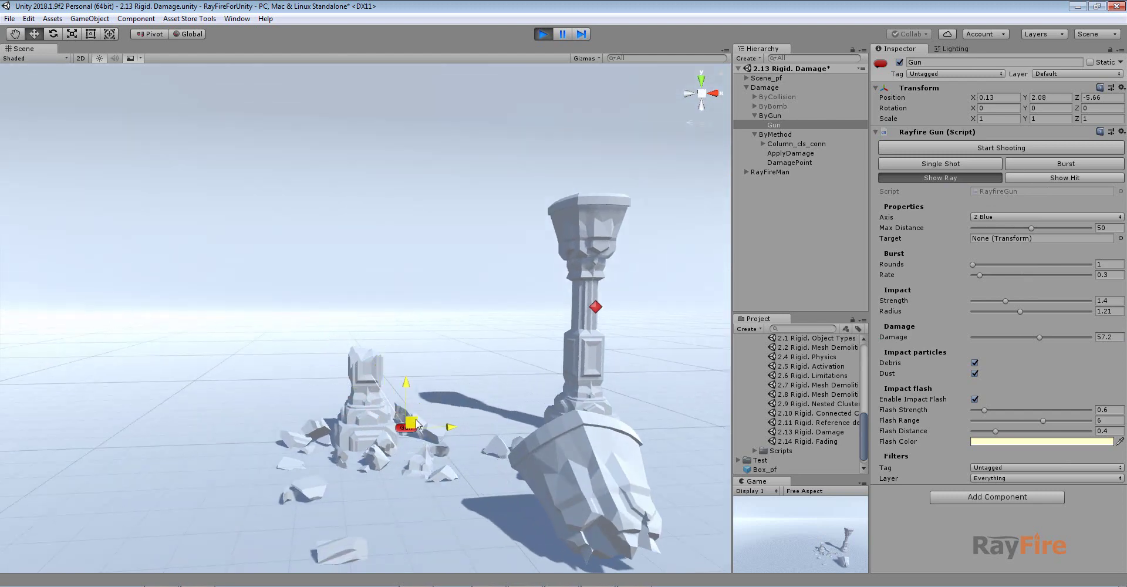
click(941, 163)
Move the gun to X 4.7, Y 1.2, Z -12.79, check its hit preview and fire a single shot at the fallen column top
alt+drag(279, 354, 686, 411)
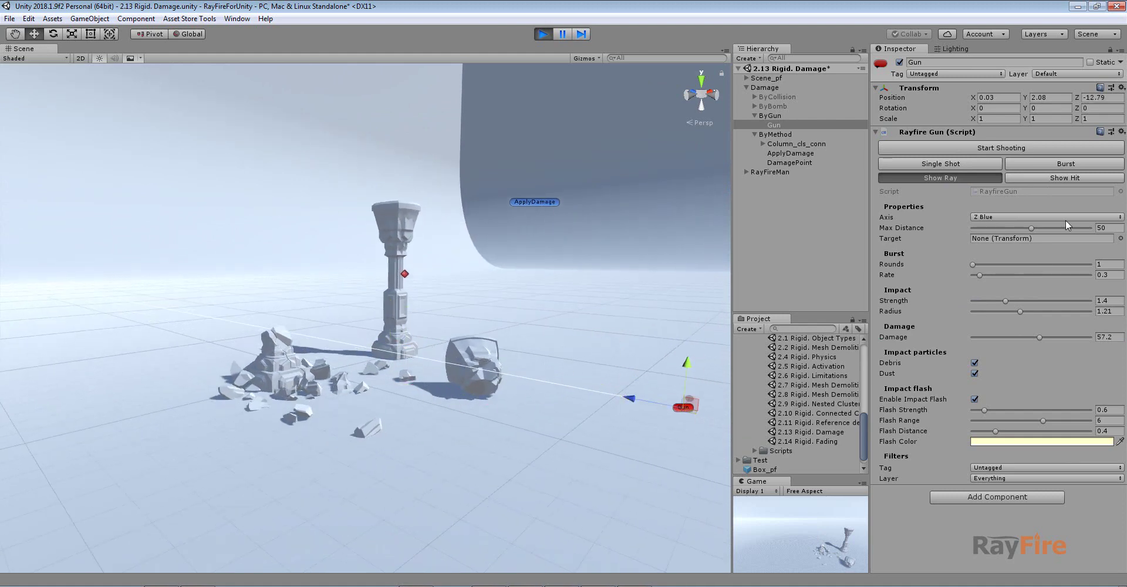
click(1057, 176)
alt+drag(423, 367, 456, 458)
click(1063, 177)
click(941, 163)
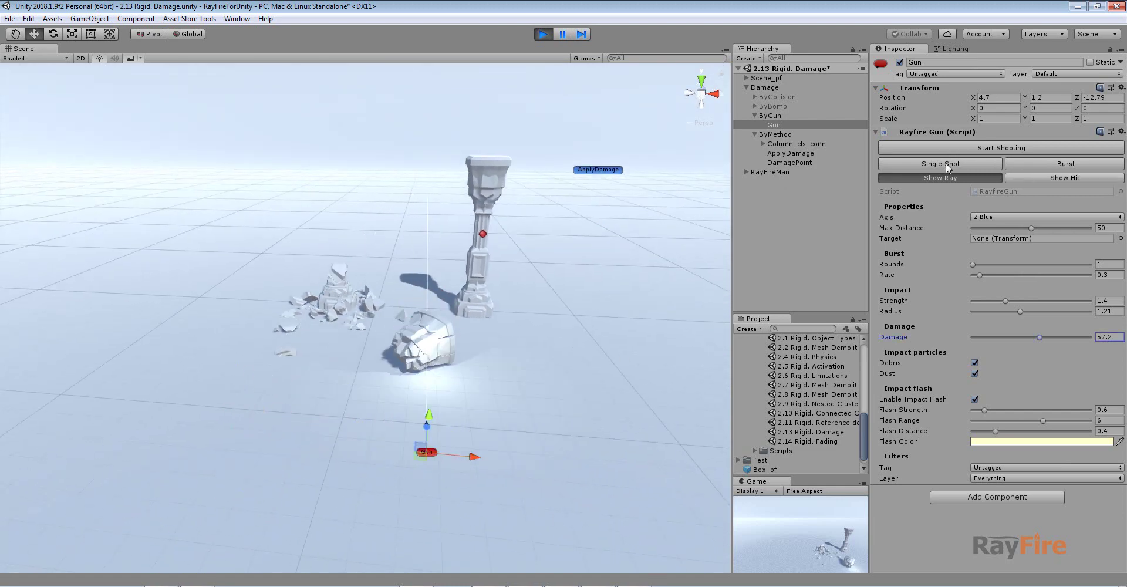
alt+drag(557, 303, 428, 306)
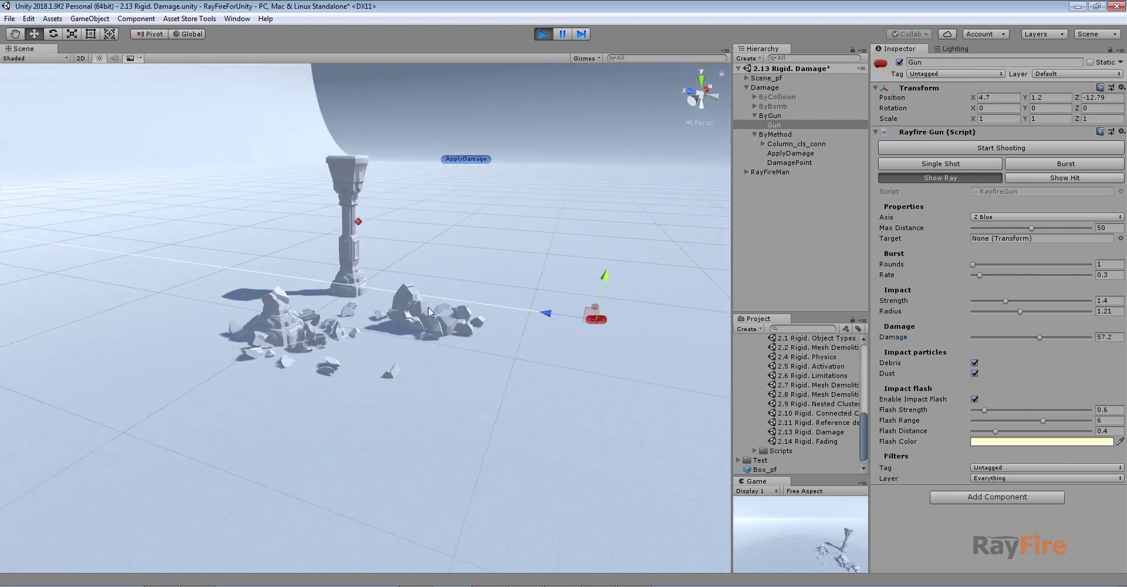
Select fragment column_sh_80 in the demolished column top and examine the rubble and the intact column from several angles
click(406, 307)
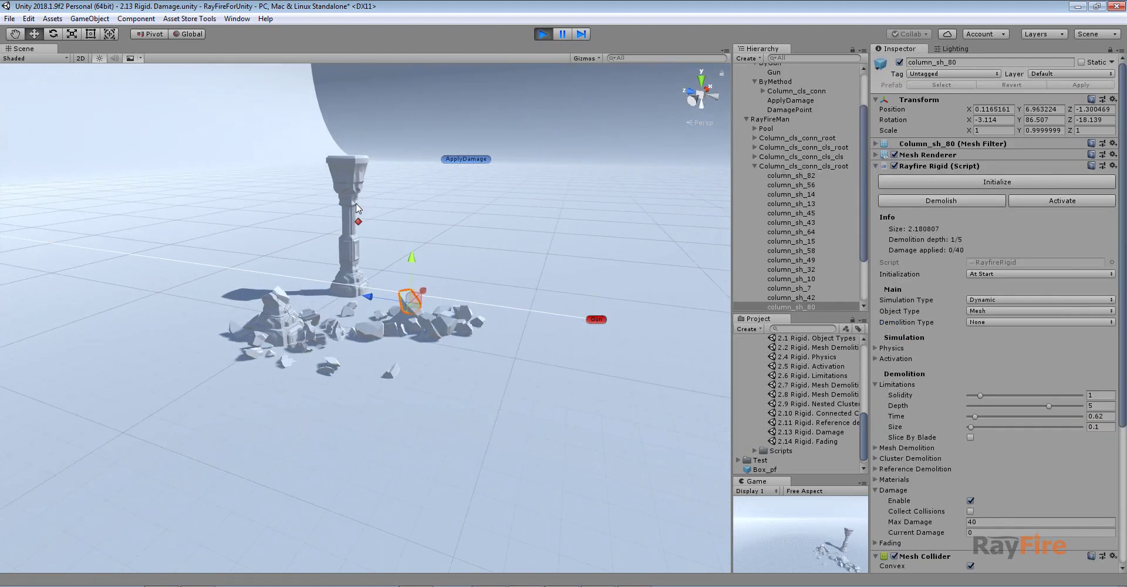
middle_drag(362, 222, 383, 298)
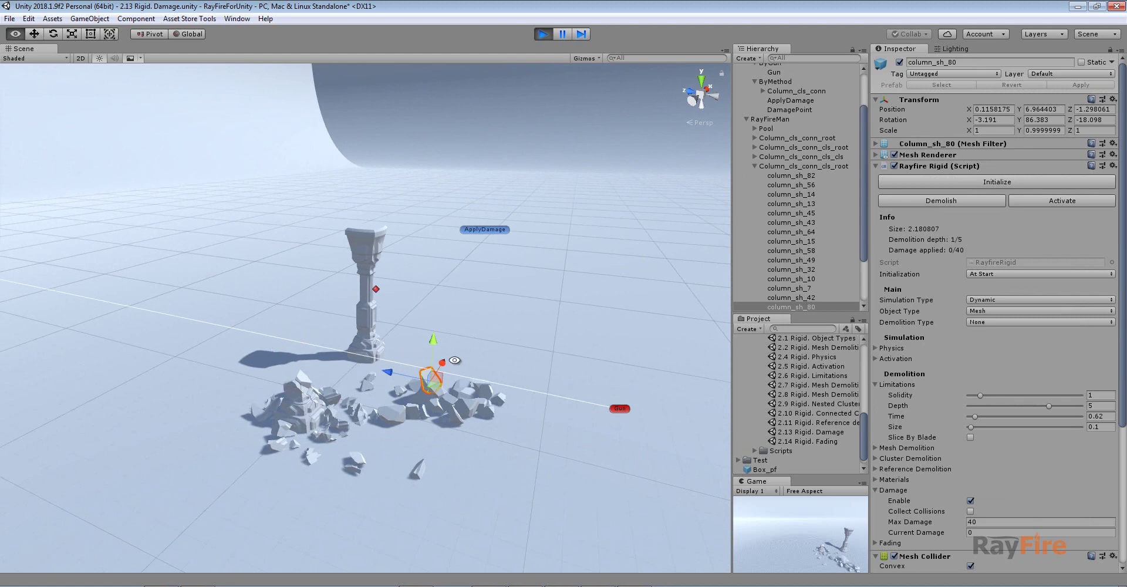
alt+drag(455, 360, 255, 359)
middle_drag(379, 486, 324, 434)
scroll(324, 434, down, 3)
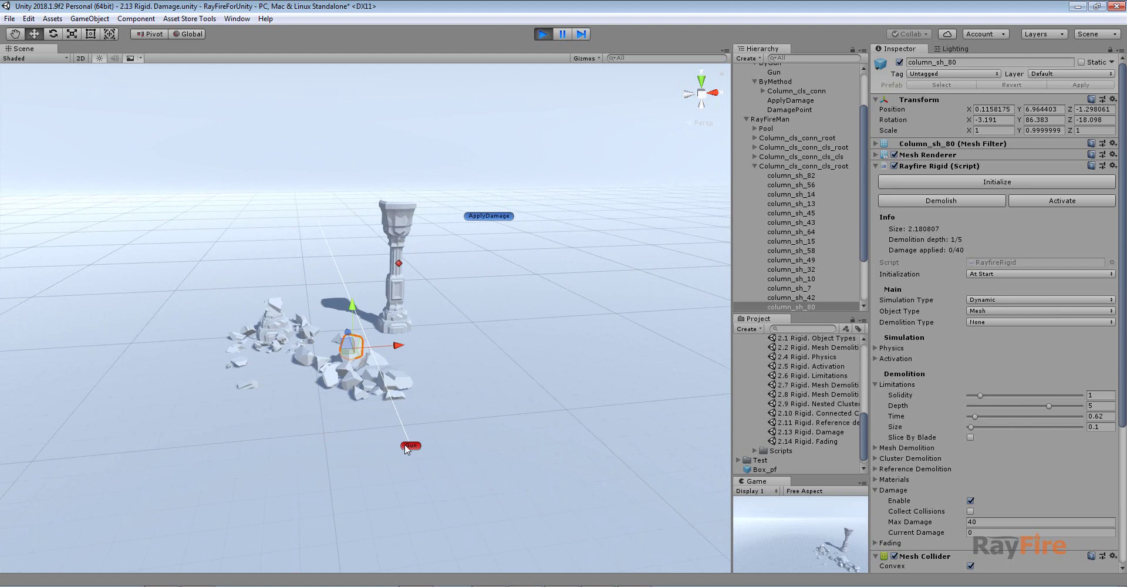
Move the gun to about X -0.11, Y 4.08, Z -12.79 and end play mode
click(410, 445)
drag(404, 445, 237, 375)
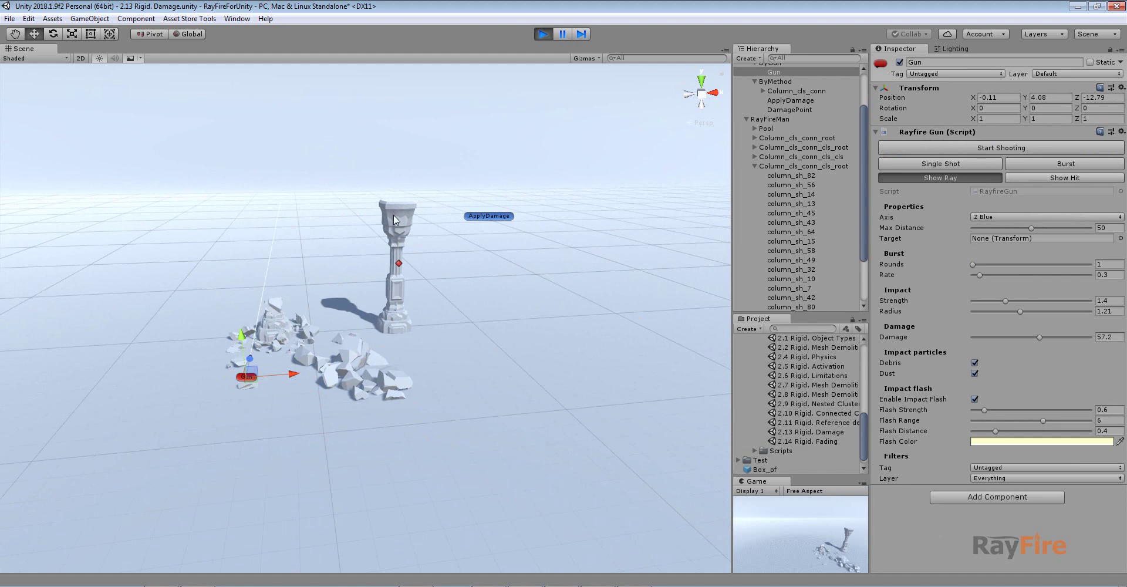
key(ctrl+p)
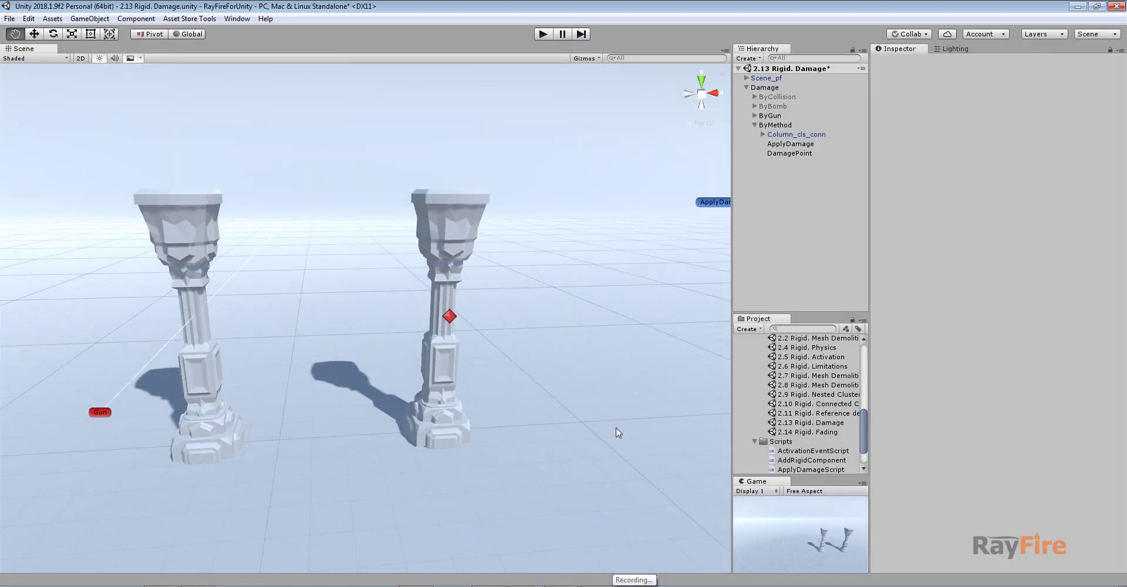
Check the rigid settings of ByMethod's Column_cls_conn, and open the ApplyDamage object's ApplyDamageScript in JetBrains Rider
alt+drag(615, 427, 604, 423)
click(445, 249)
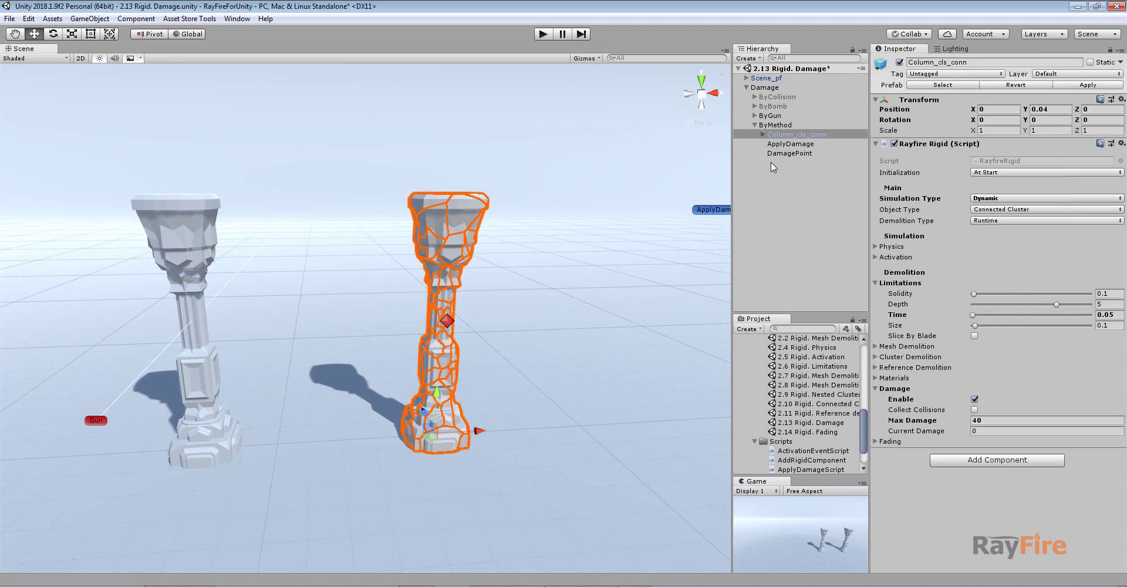
click(713, 210)
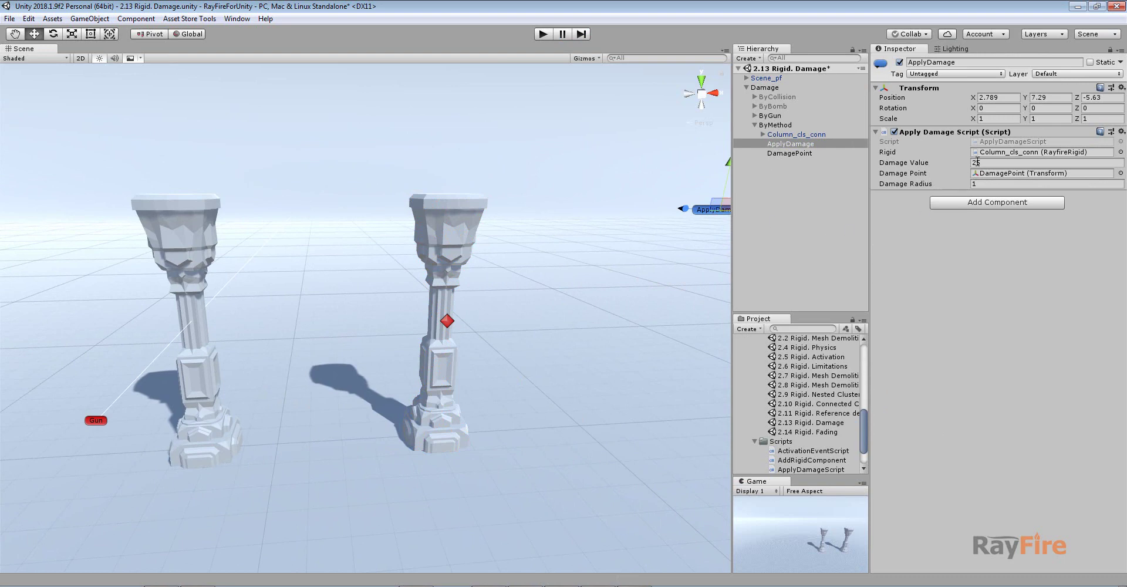
double_click(993, 143)
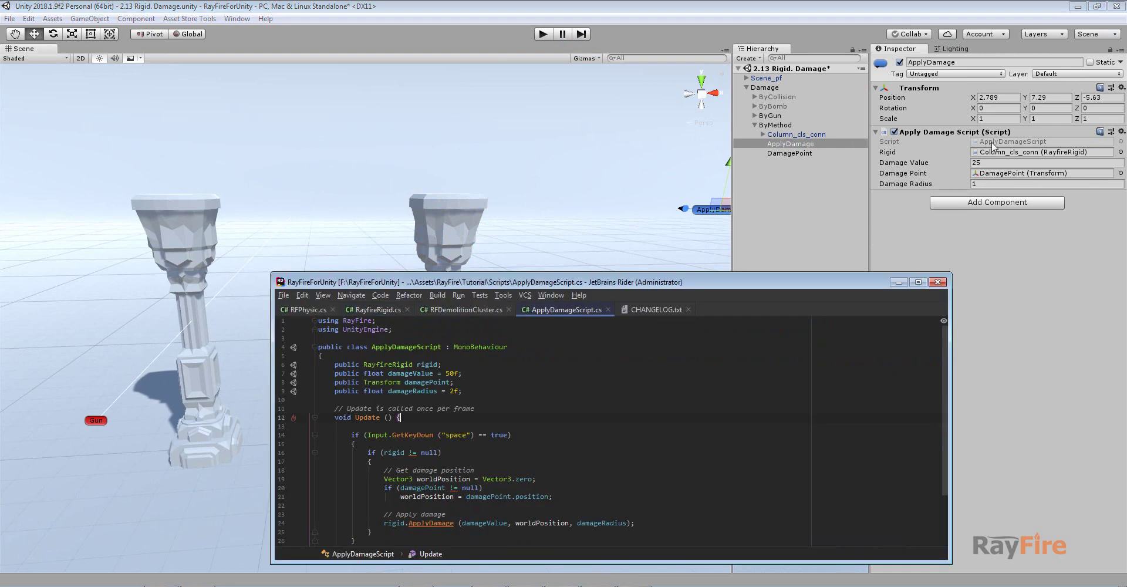
Place the code window beside the columns and review the rigid, damageValue, damagePoint and damageRadius declarations
drag(525, 279, 703, 302)
drag(644, 409, 471, 387)
click(595, 385)
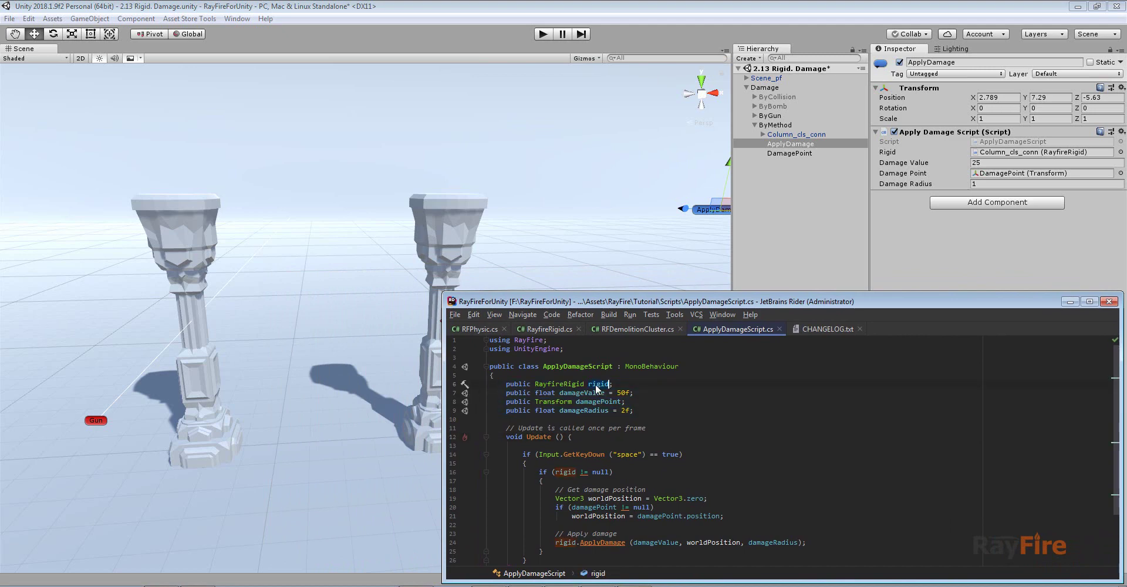
click(588, 393)
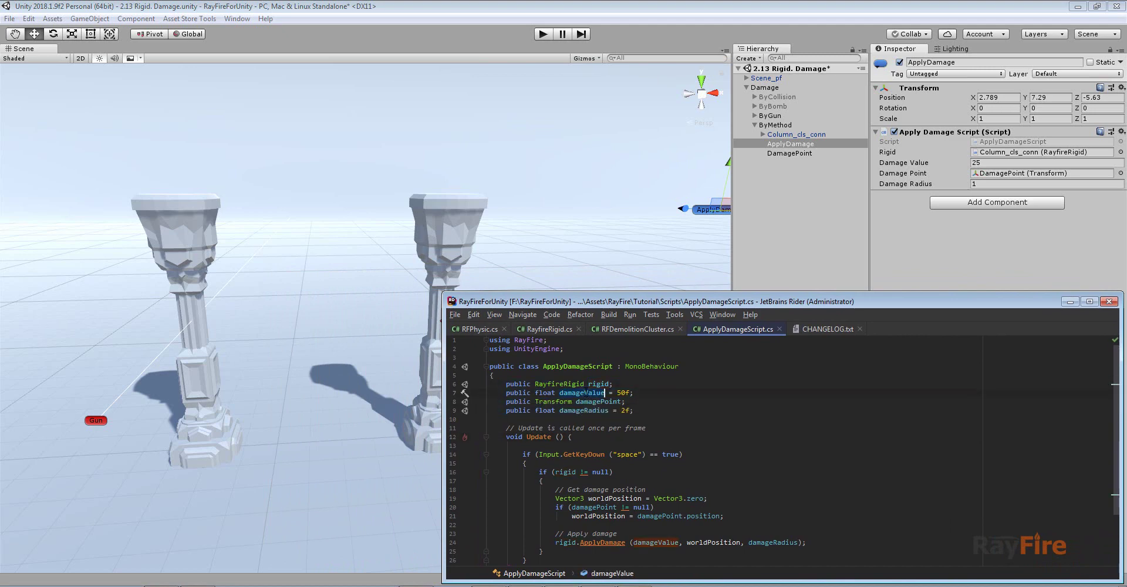
click(621, 402)
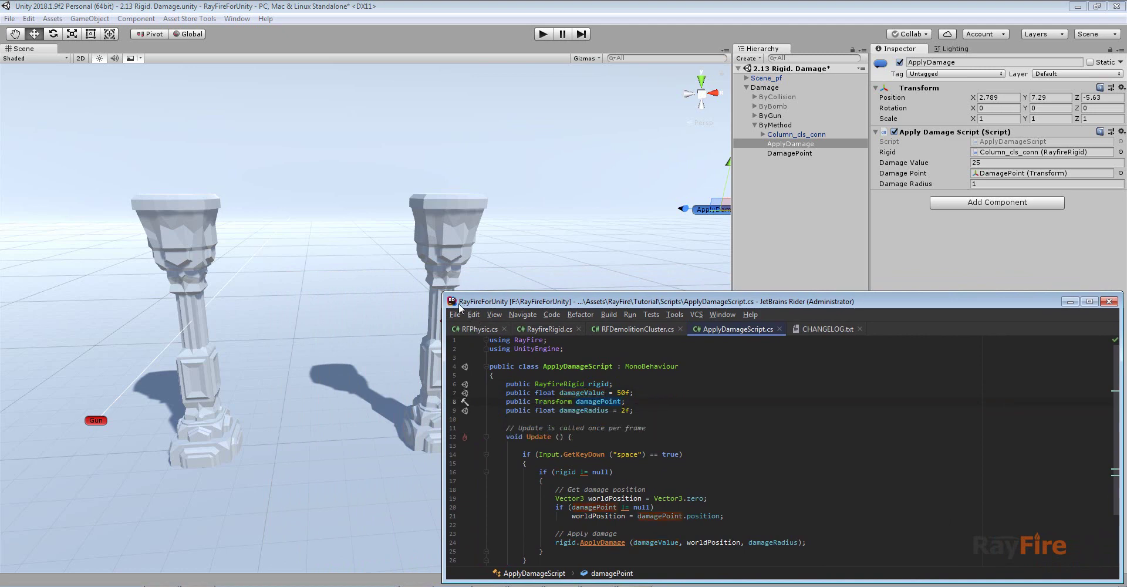
drag(443, 309, 474, 309)
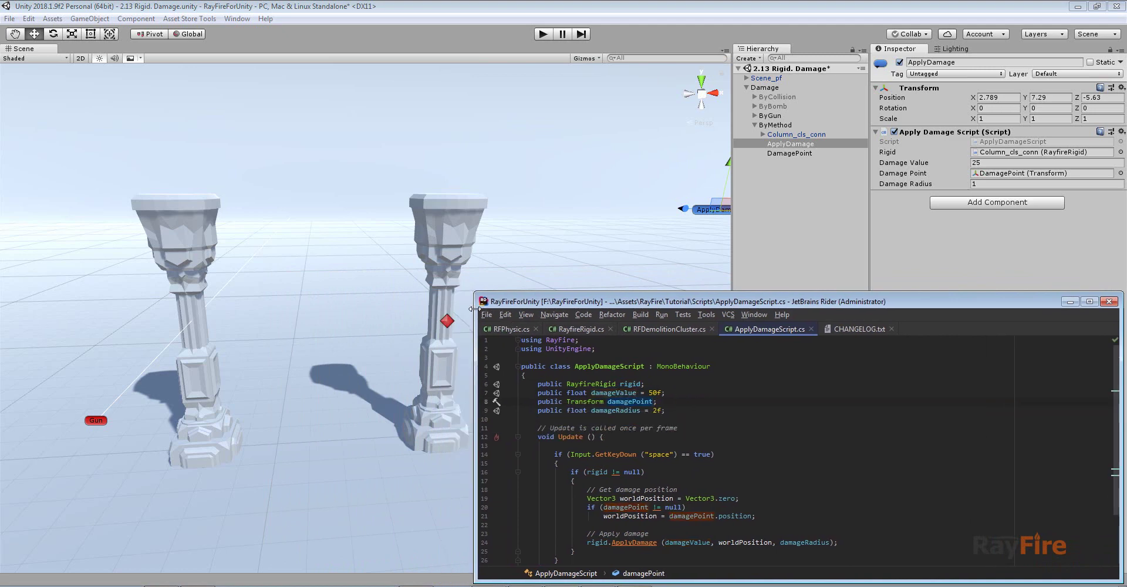
click(618, 411)
drag(629, 308, 626, 298)
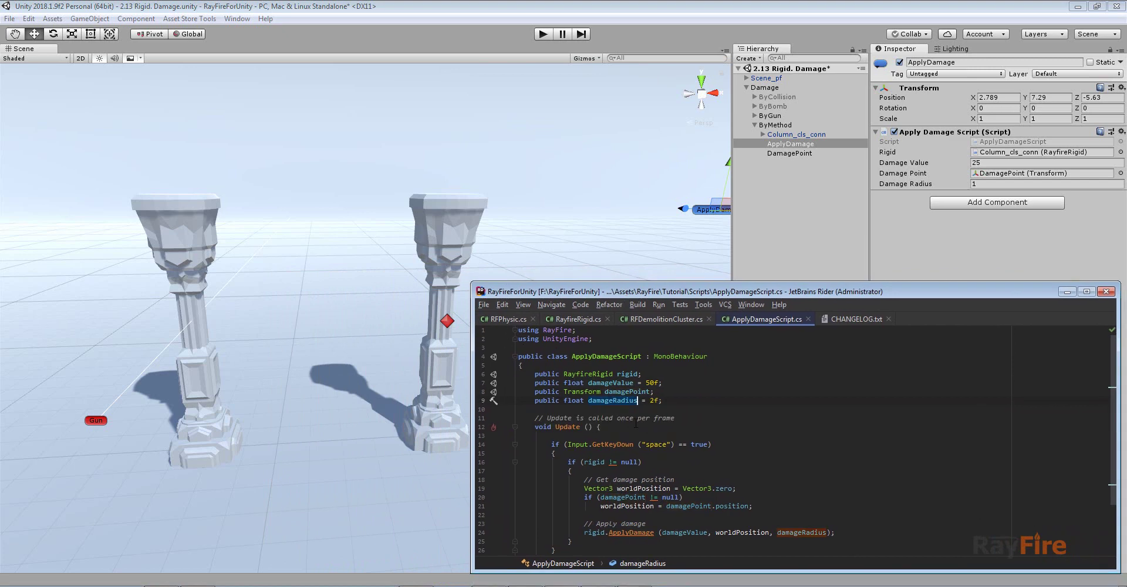
Examine the Update method's rigid.ApplyDamage call and its damageValue, worldPosition and damageRadius arguments
scroll(595, 413, down, 1)
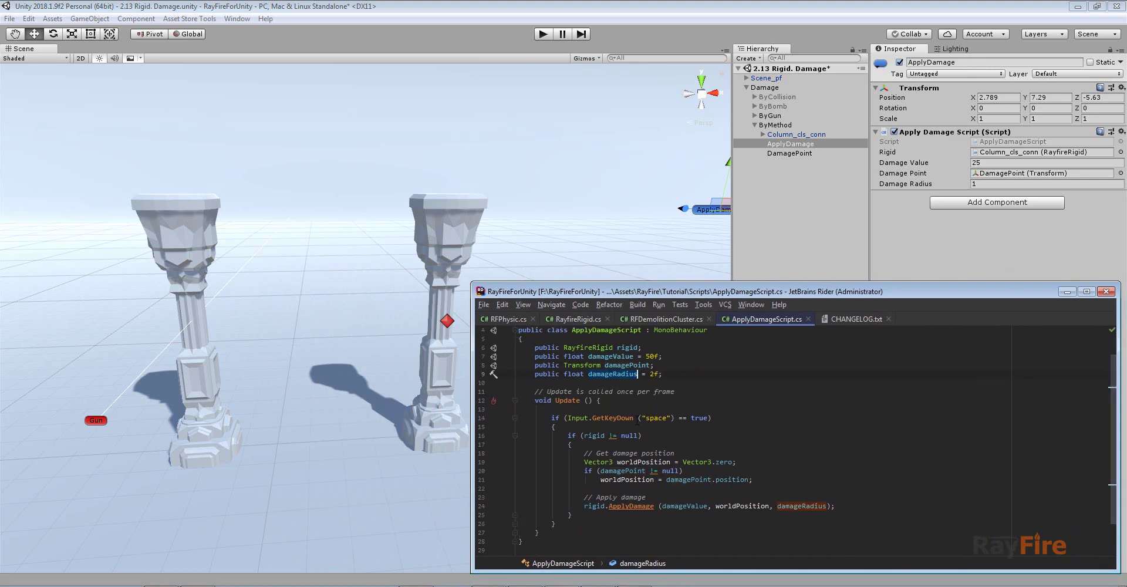
click(673, 418)
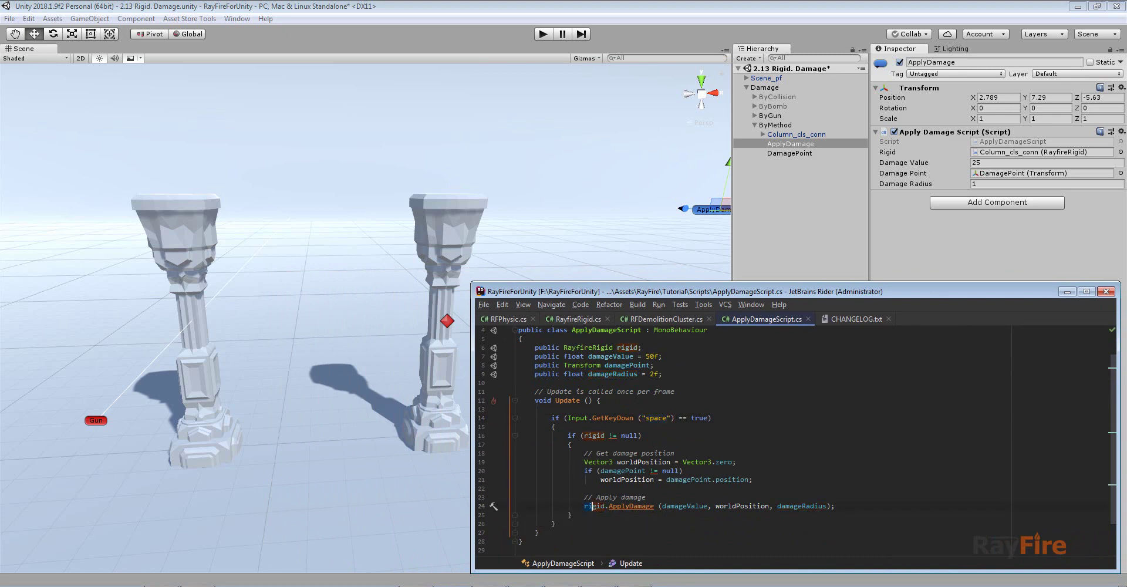
click(612, 506)
click(592, 506)
click(679, 506)
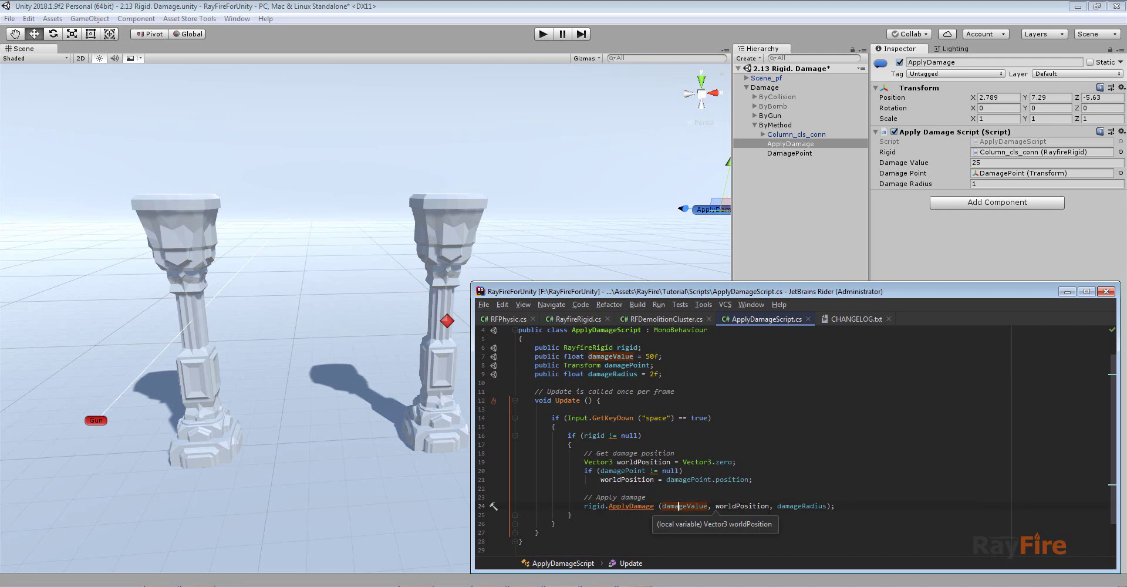
click(802, 506)
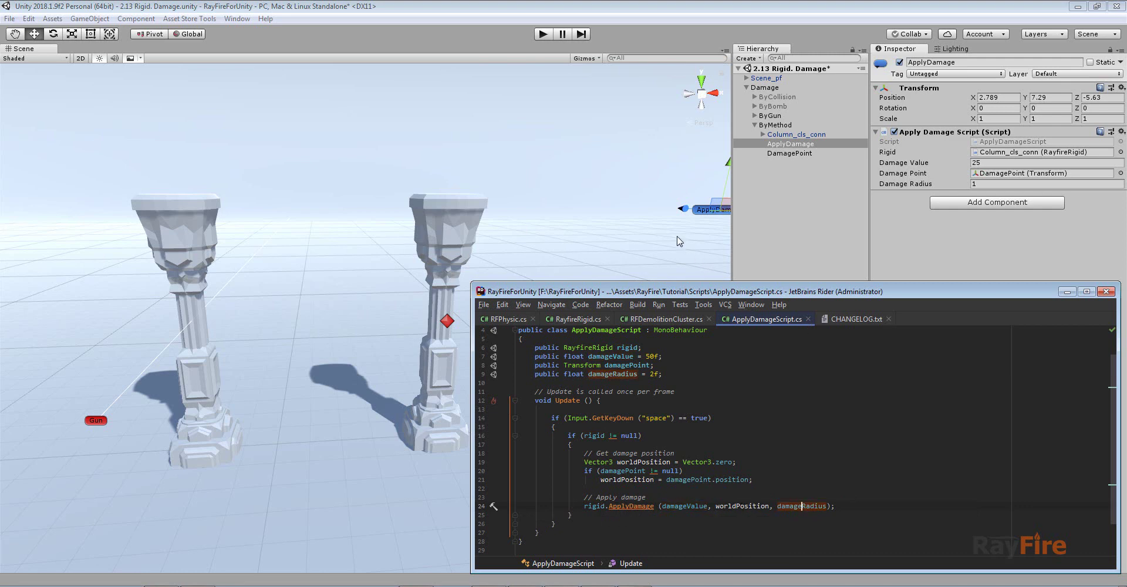
Return to Unity and check the ApplyDamage object's Rigid reference, Damage Value and Damage Point against the scene
click(567, 20)
click(1001, 153)
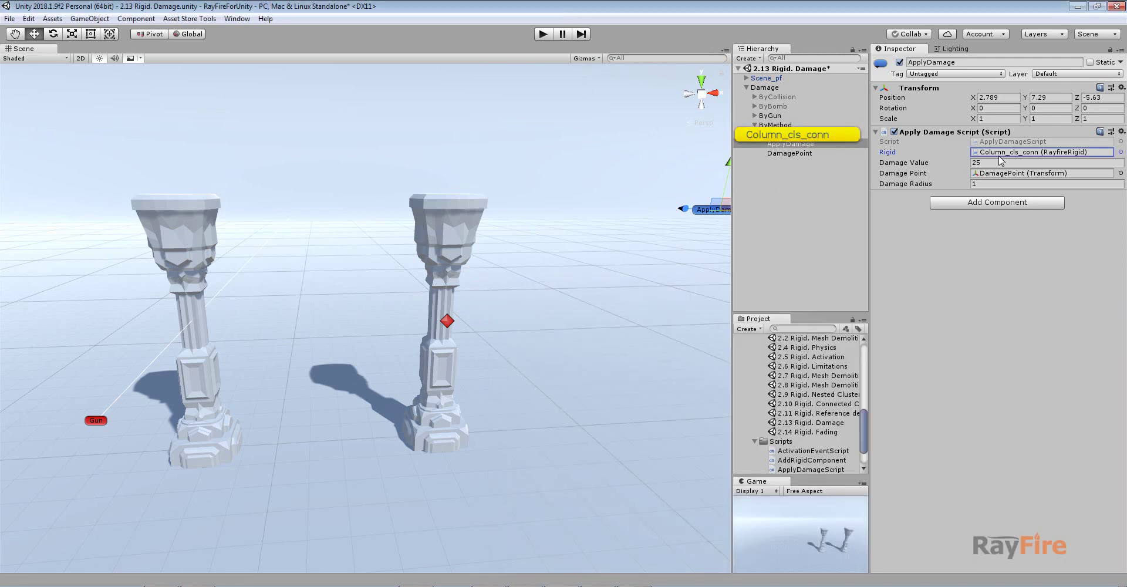
click(463, 225)
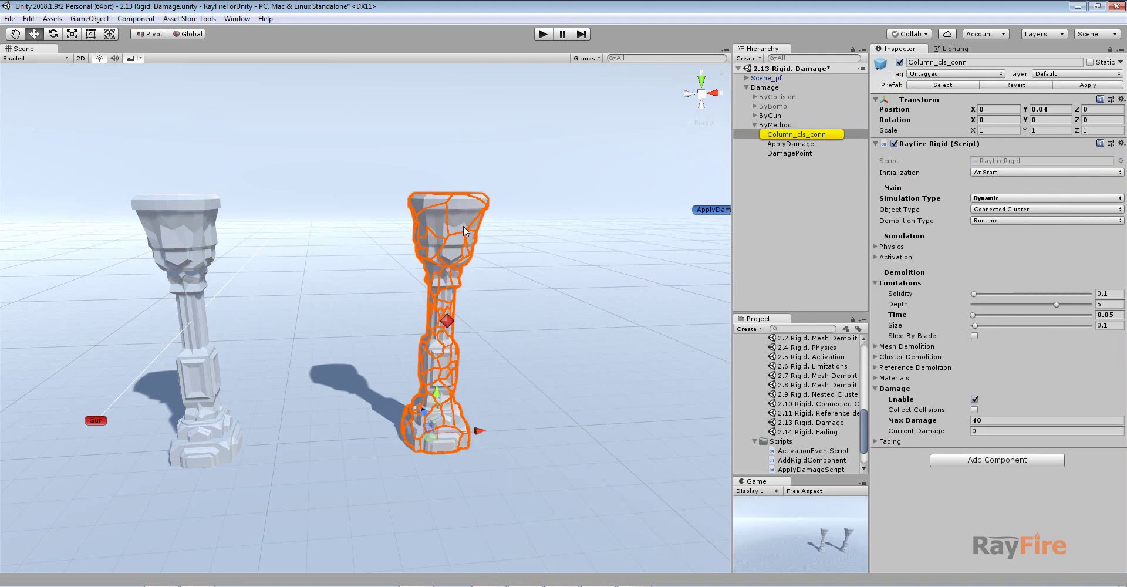
click(790, 145)
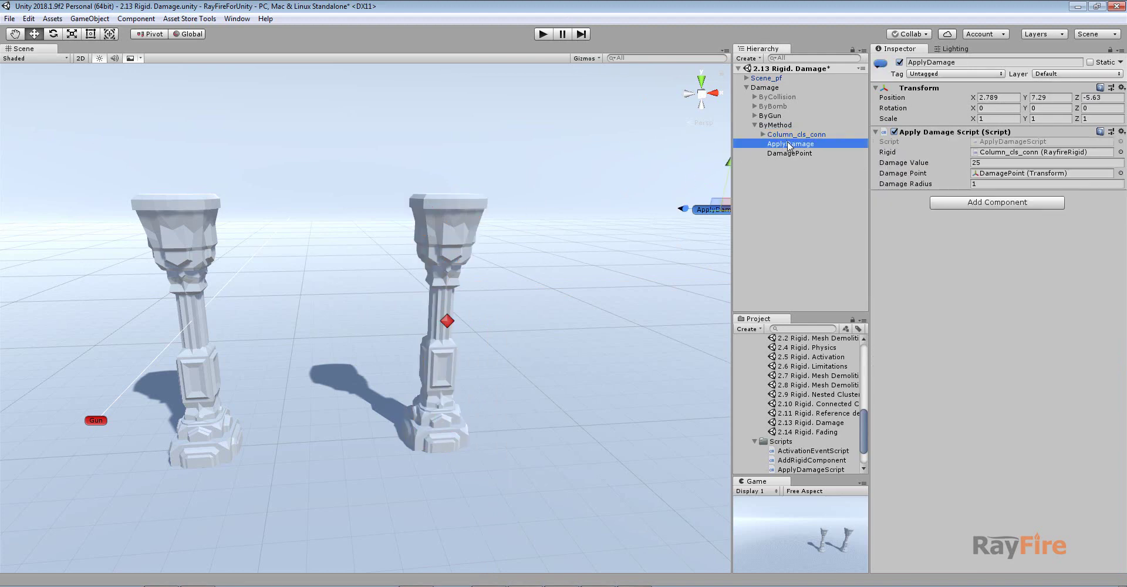
click(996, 163)
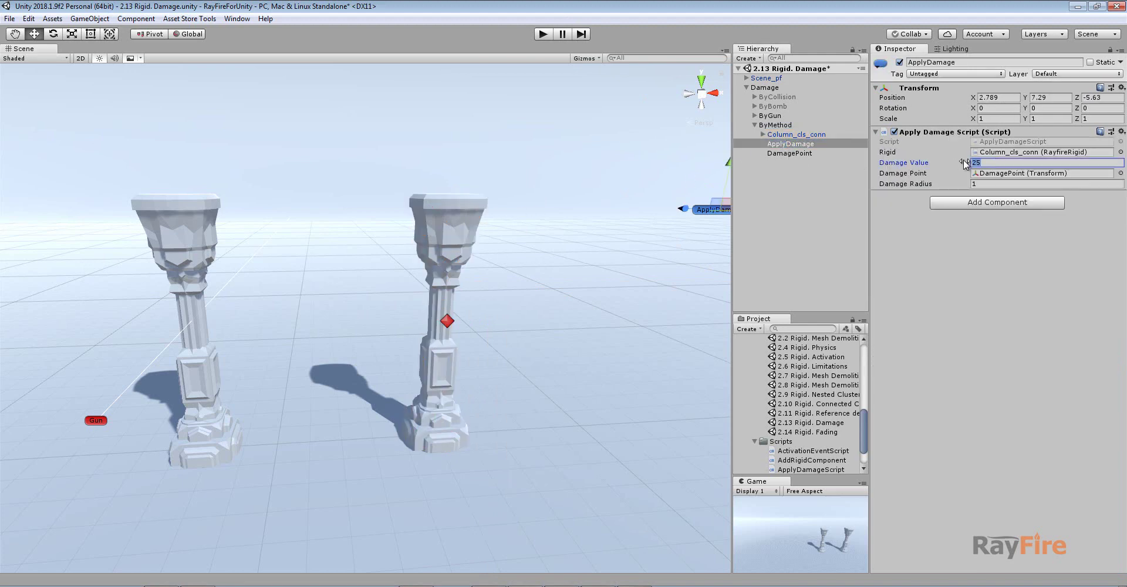
click(992, 174)
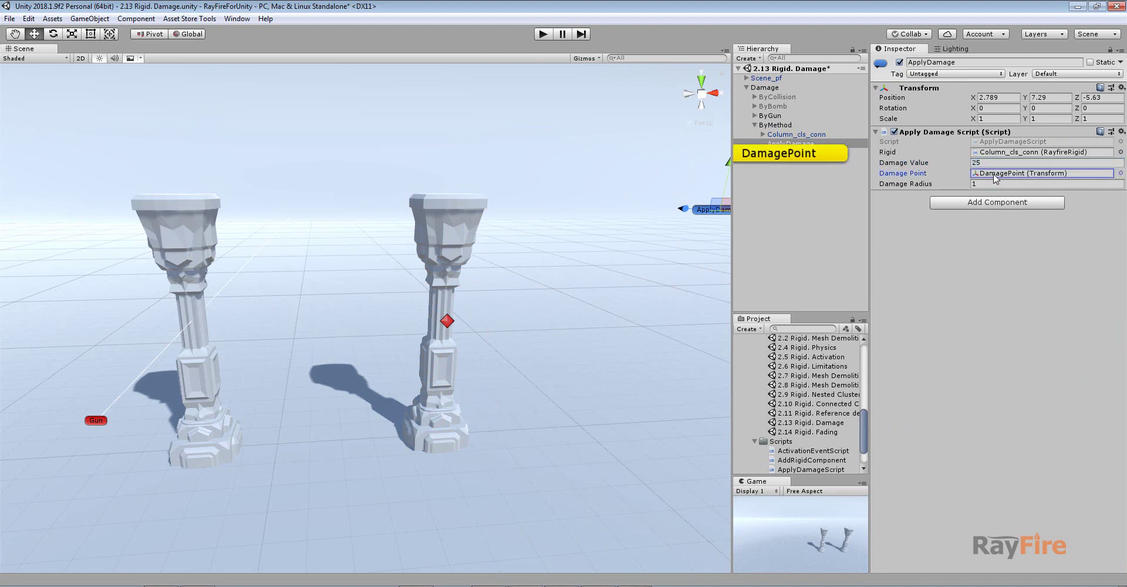
Inspect DamagePoint close up beside the column's shaft and check the Damage Radius on the ApplyDamage object
click(449, 323)
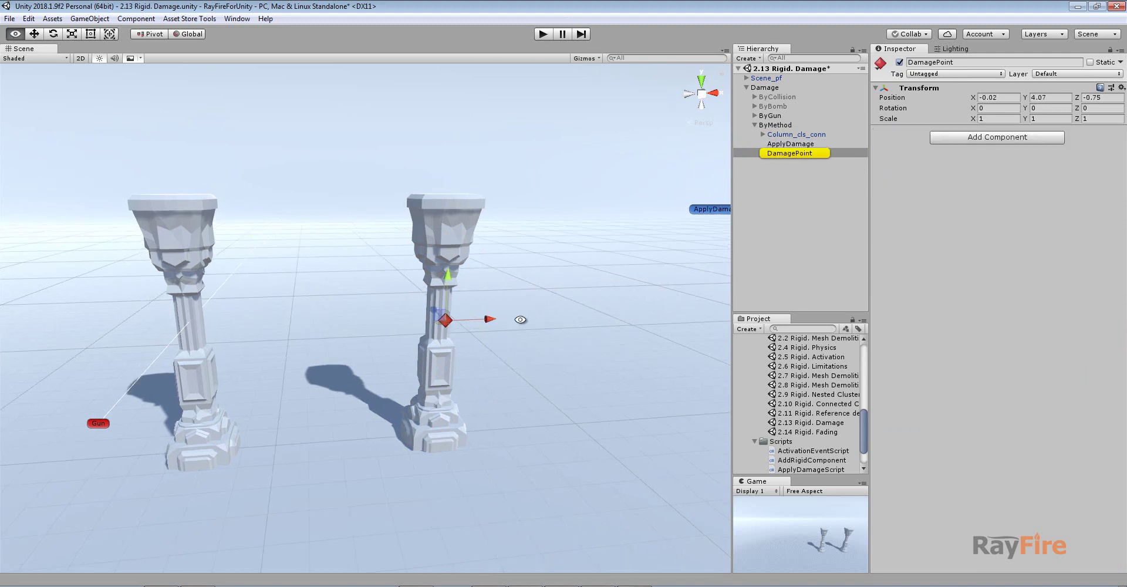
key(f)
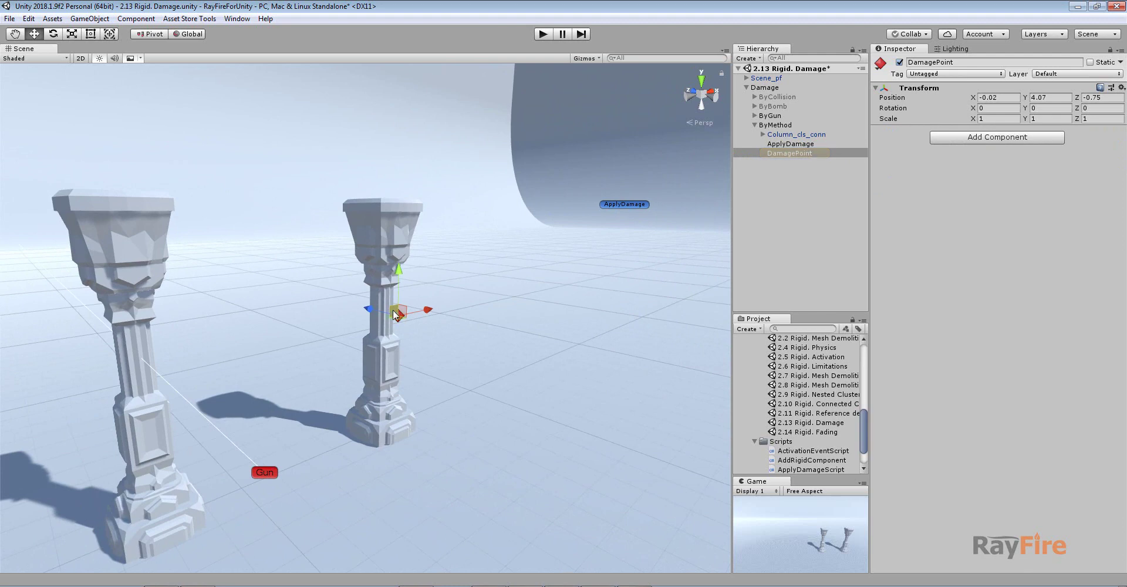
scroll(386, 320, up, 6)
scroll(428, 316, up, 3)
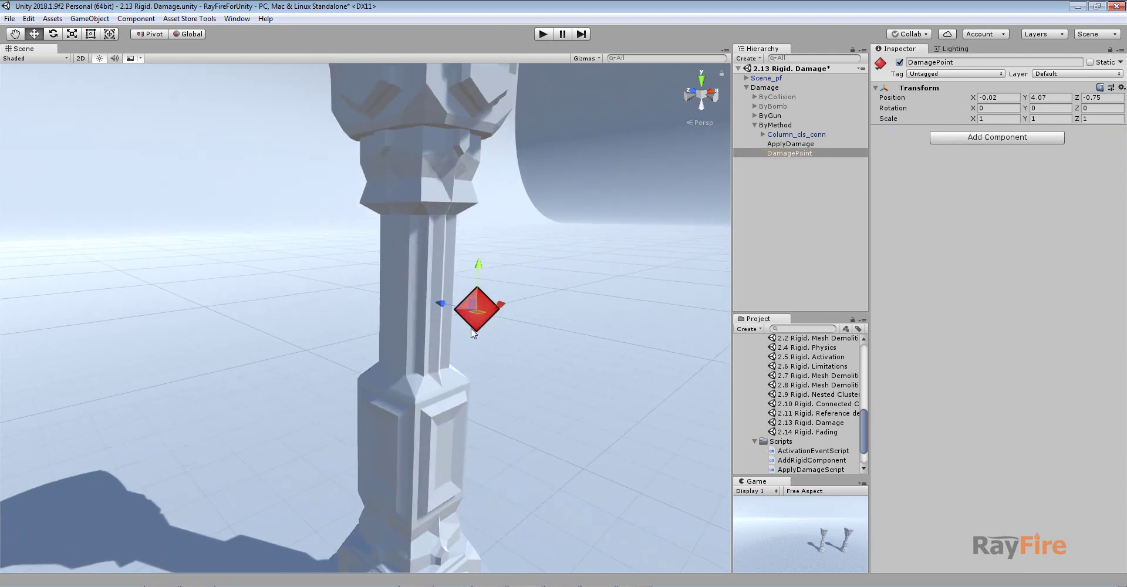
click(790, 143)
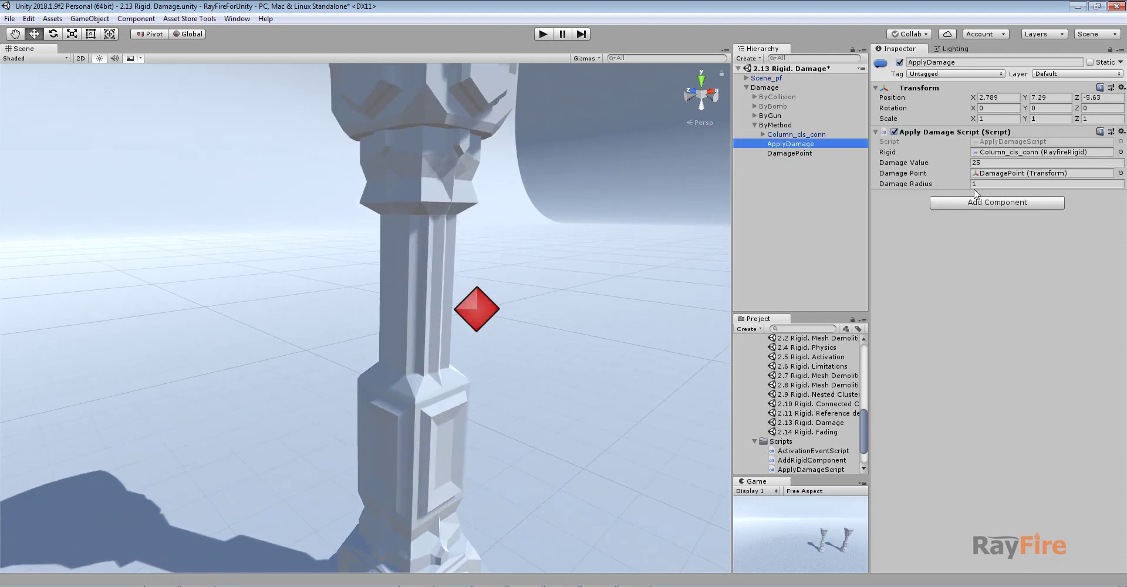
click(981, 183)
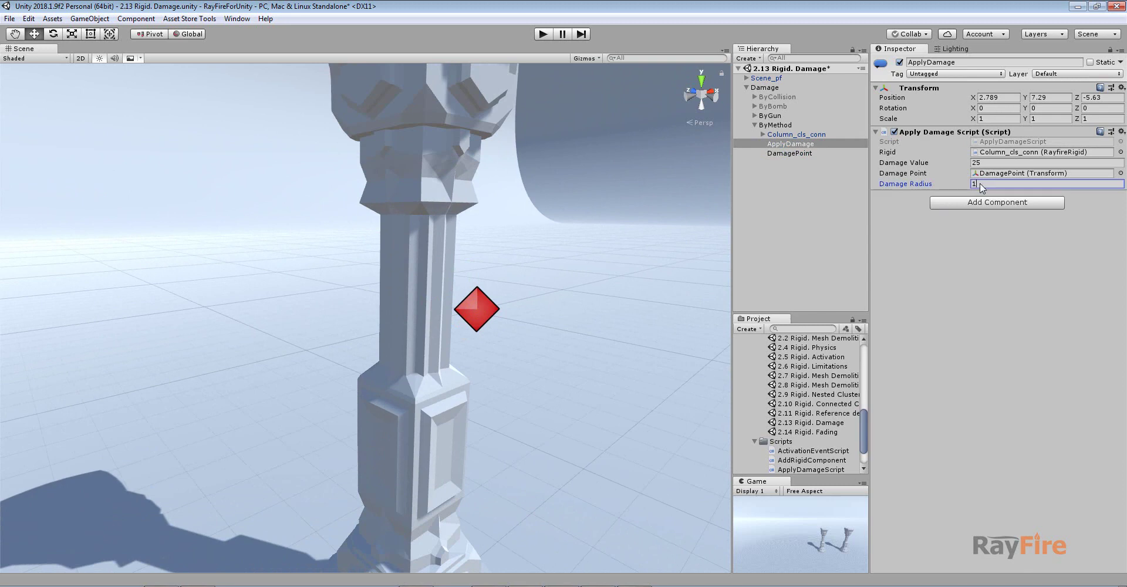
scroll(495, 378, down, 5)
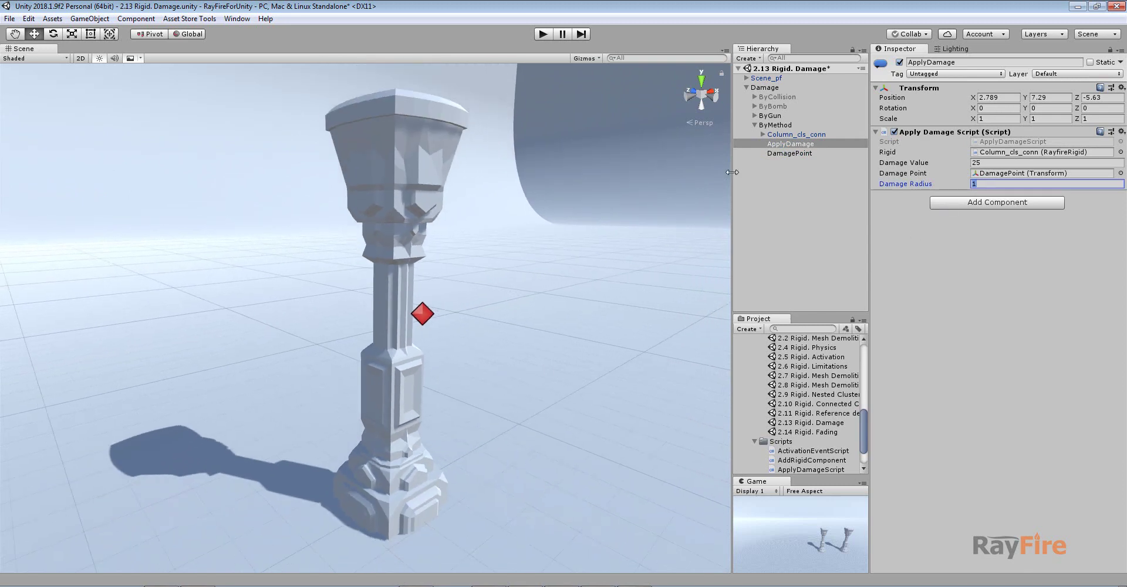
Start play mode and check the Max Damage of ByMethod's Column_cls_conn
click(541, 34)
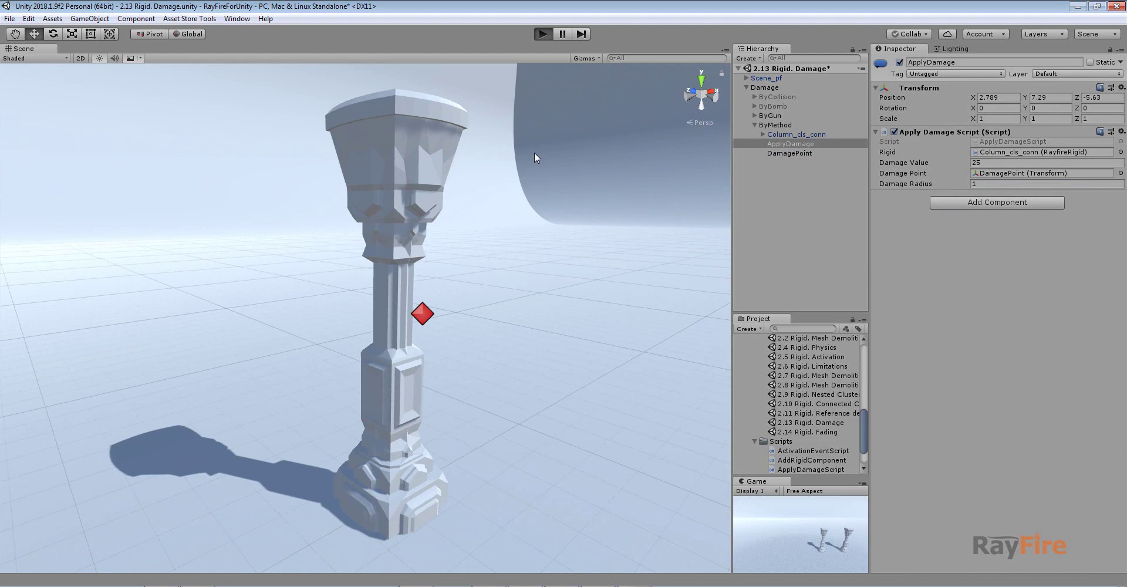
click(782, 134)
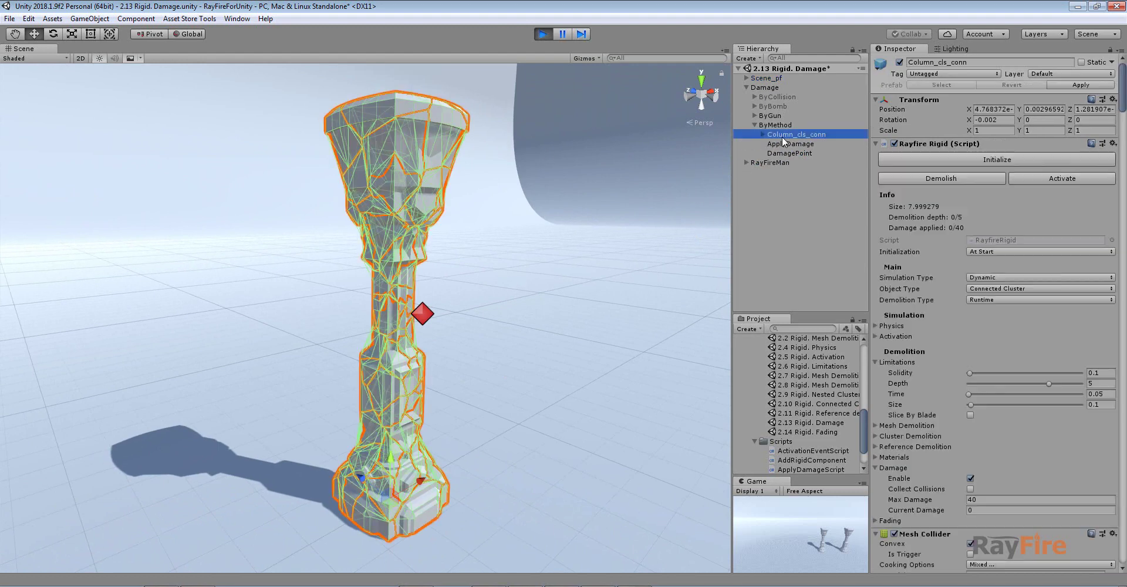
click(981, 500)
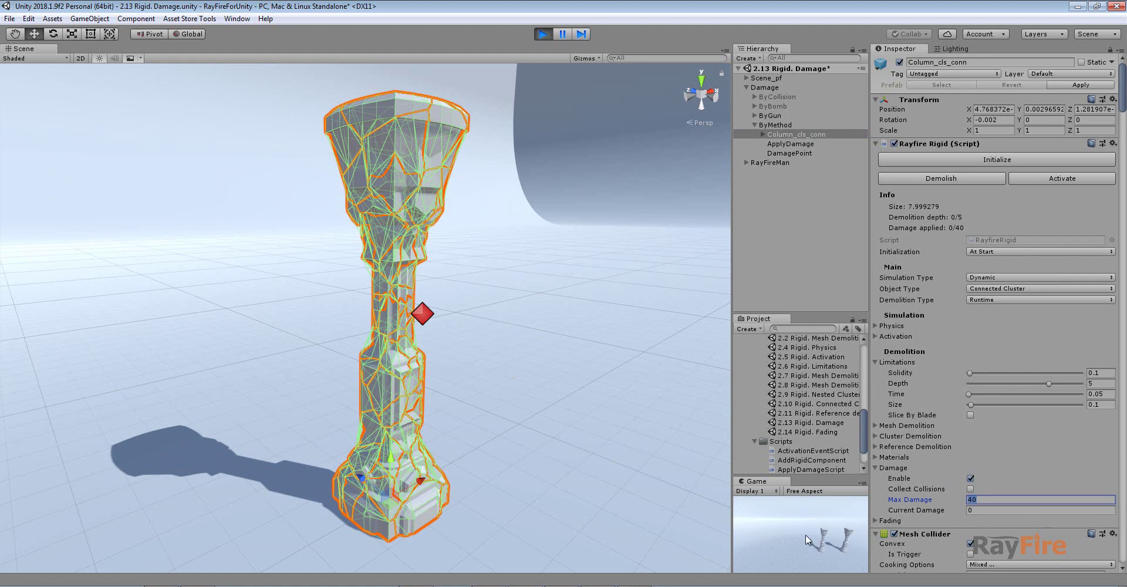
Trigger the ApplyDamage script on the column twice and view the rubble beside the intact column from farther away
click(791, 530)
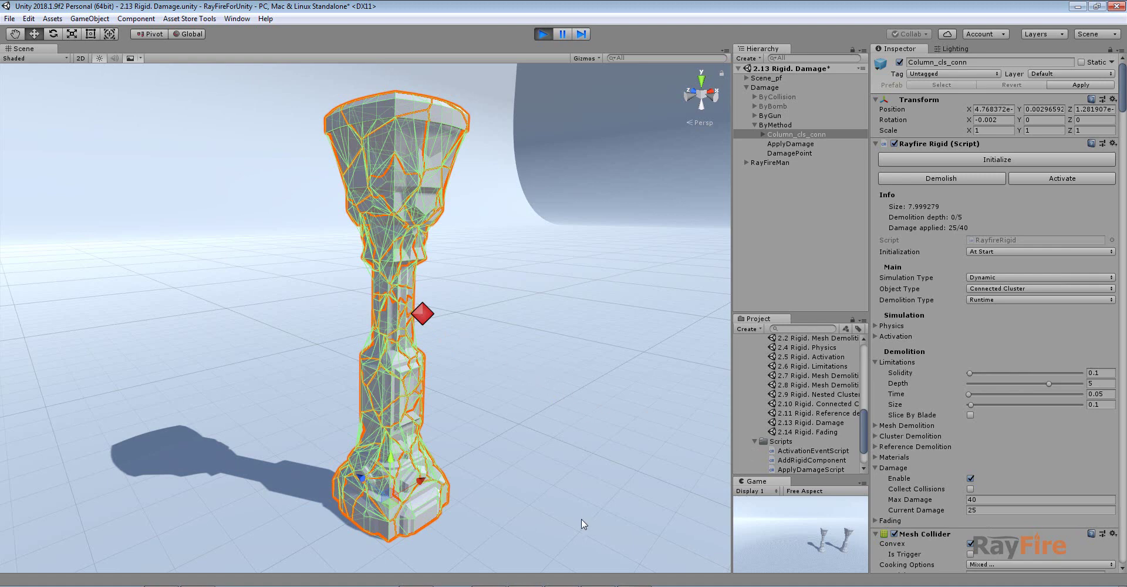
click(577, 548)
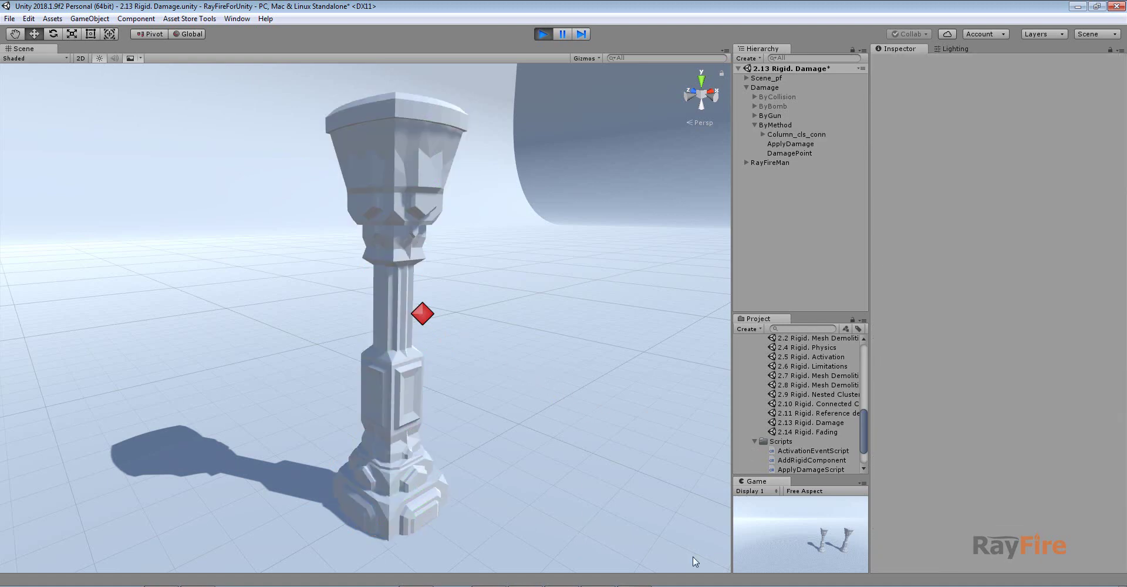
click(795, 540)
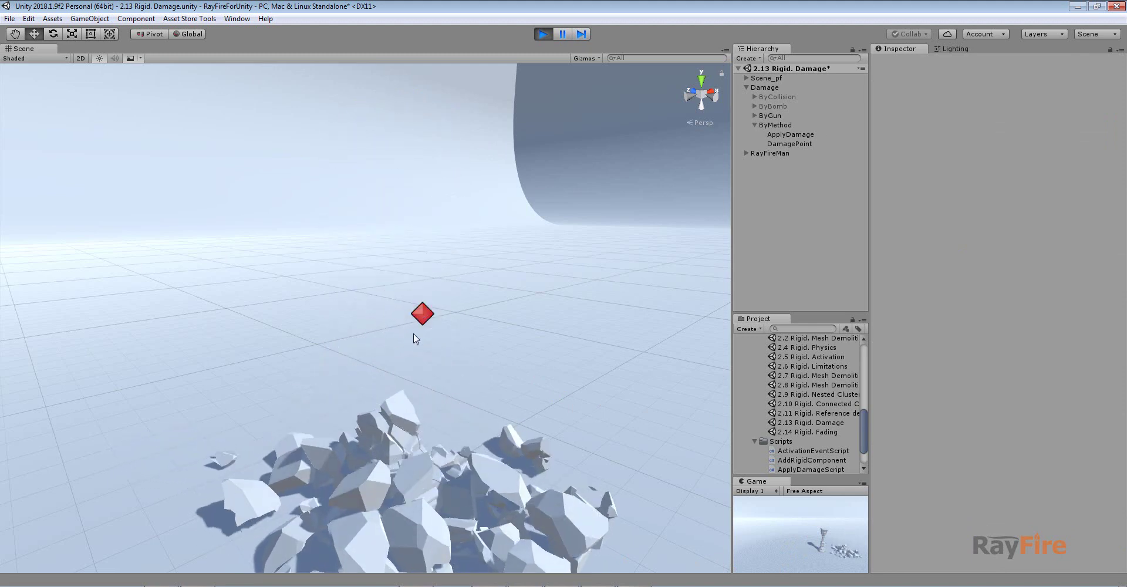
scroll(404, 354, down, 5)
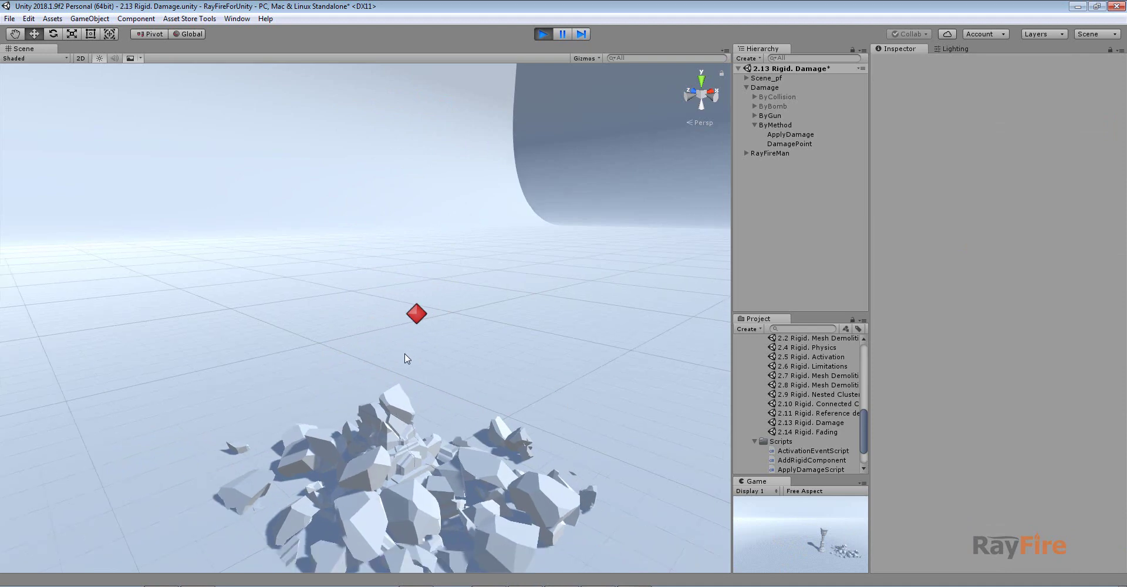
scroll(410, 356, down, 6)
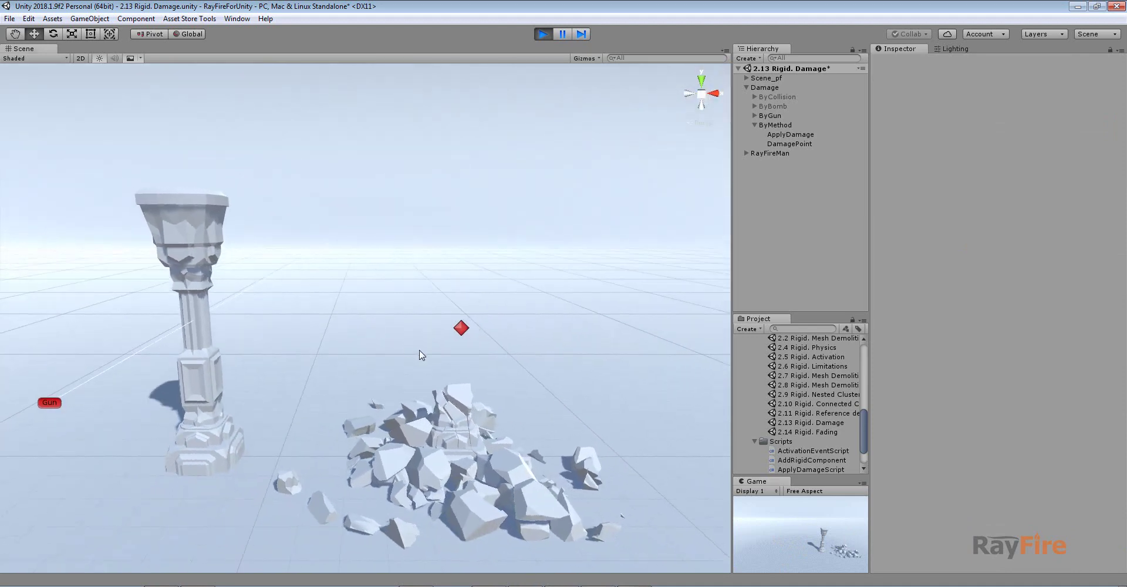
middle_drag(443, 319, 433, 368)
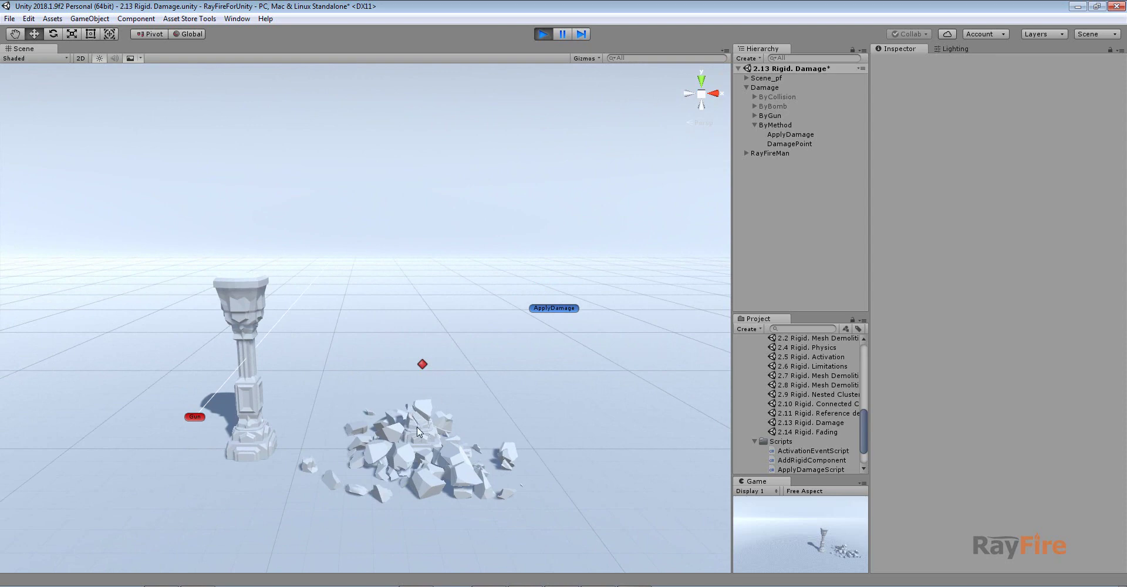
middle_drag(418, 431, 423, 389)
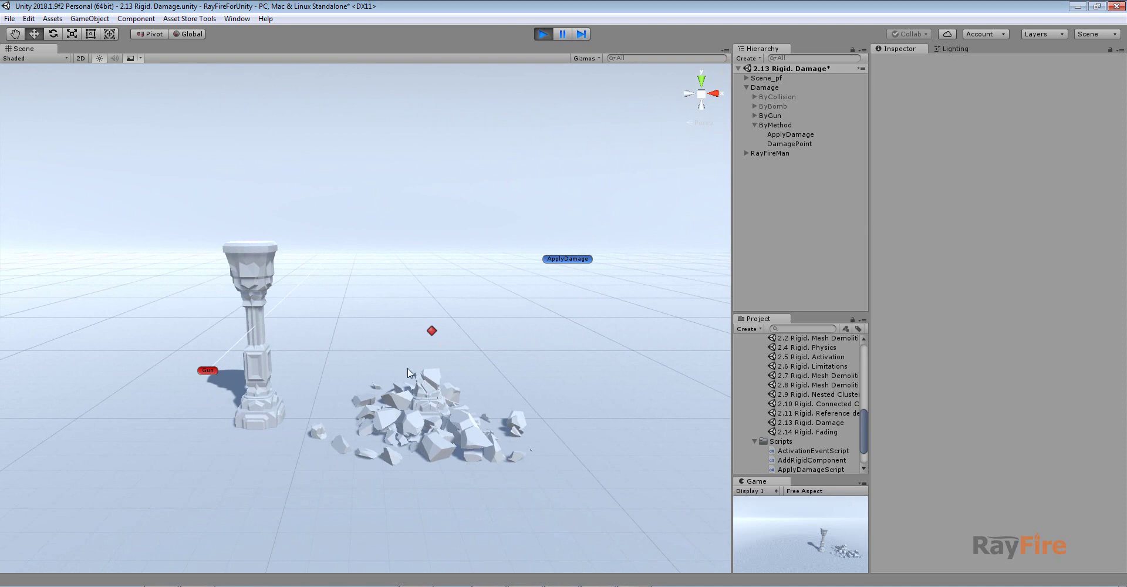
scroll(409, 372, down, 4)
scroll(406, 368, up, 2)
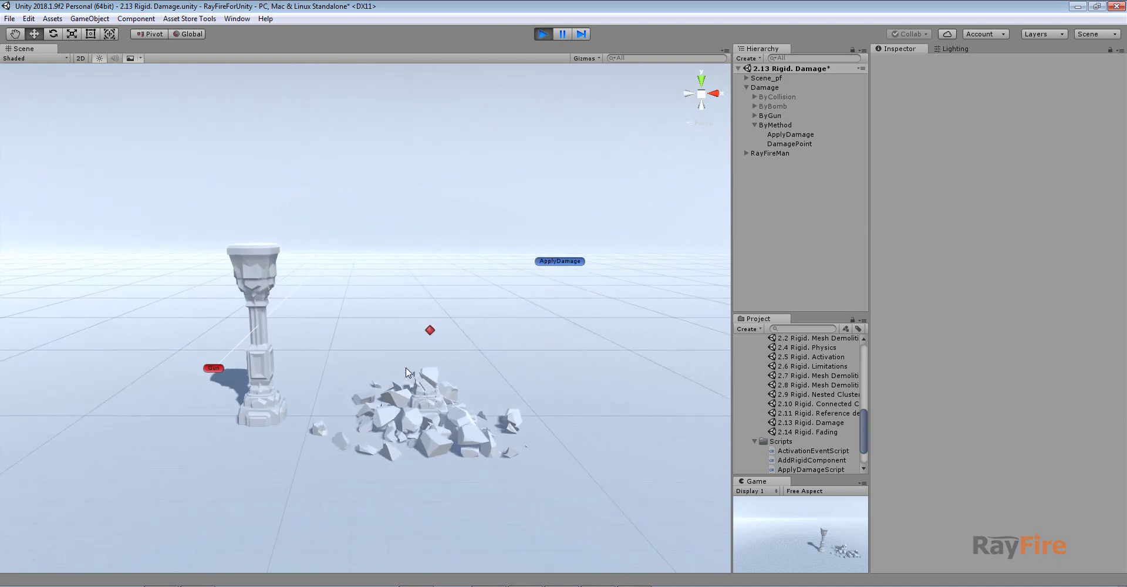